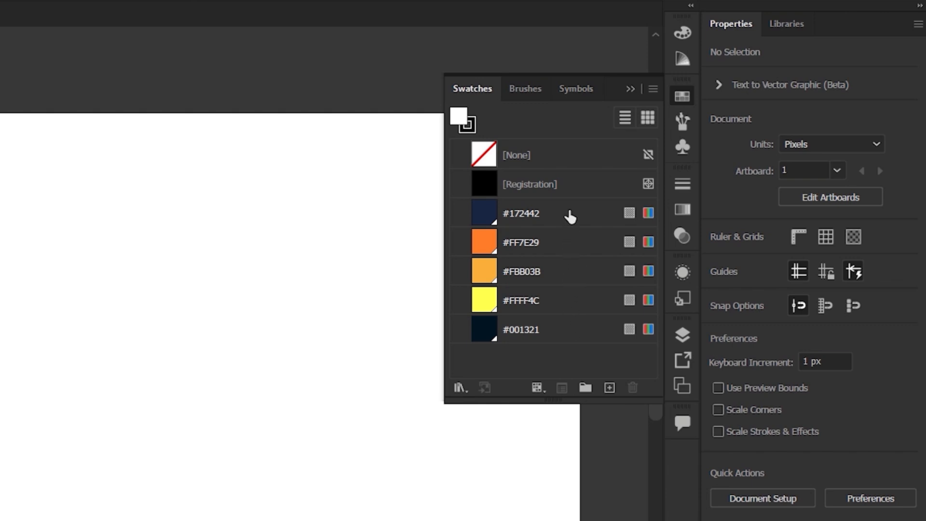
Create a 1280 by 720 px rectangle with the Rectangle tool
click(635, 83)
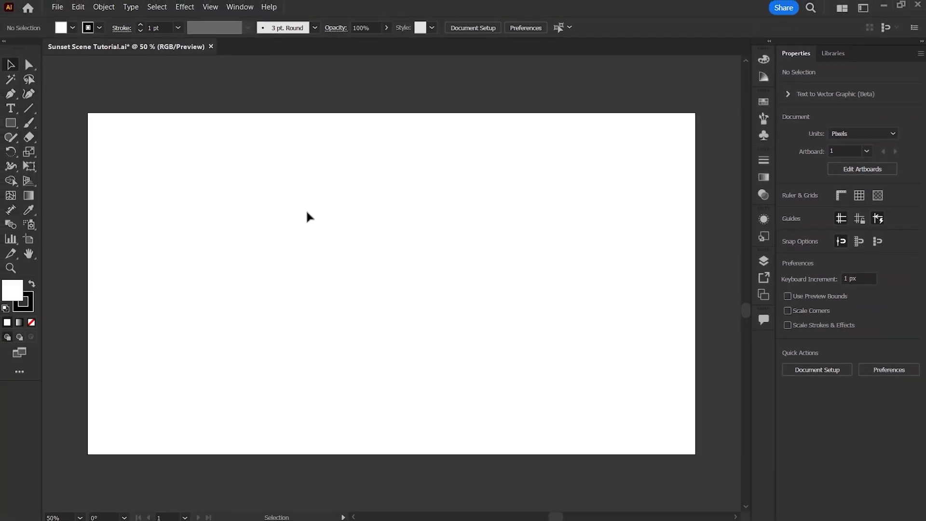
click(11, 130)
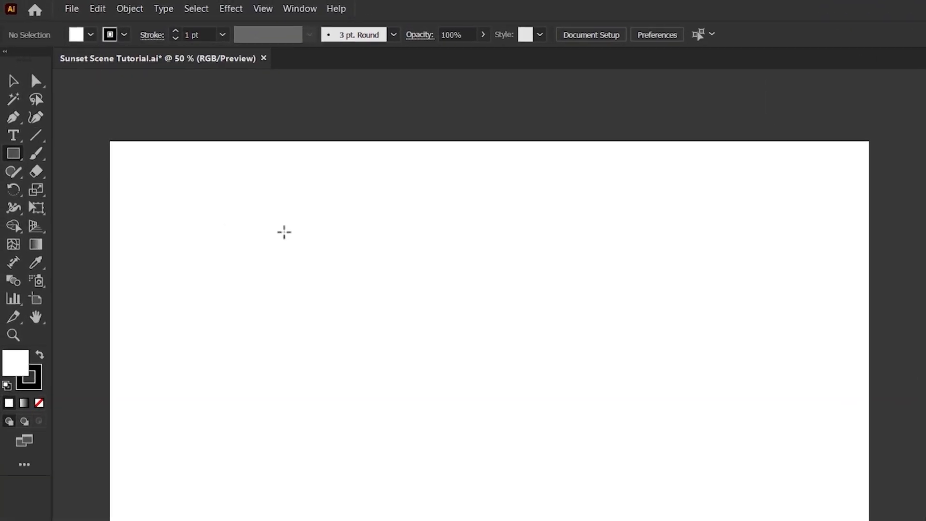
click(284, 232)
text(1280)
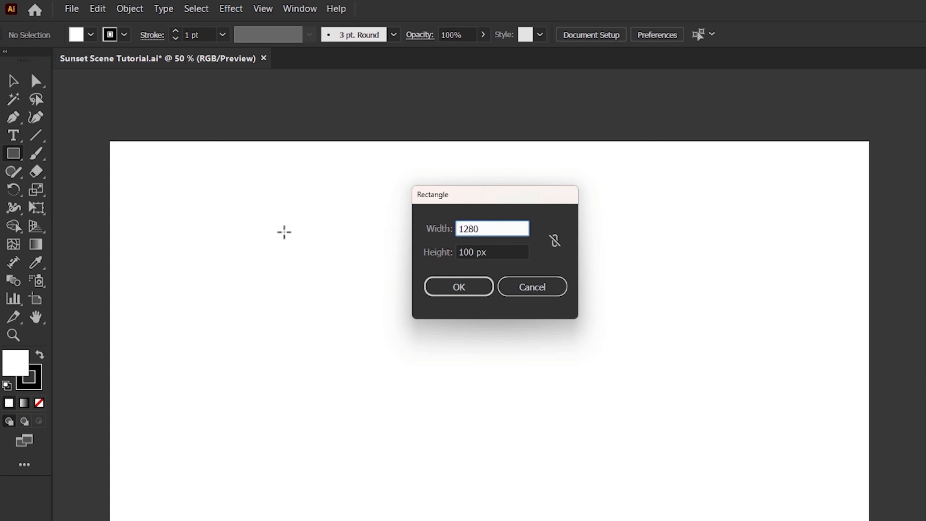
key(Tab)
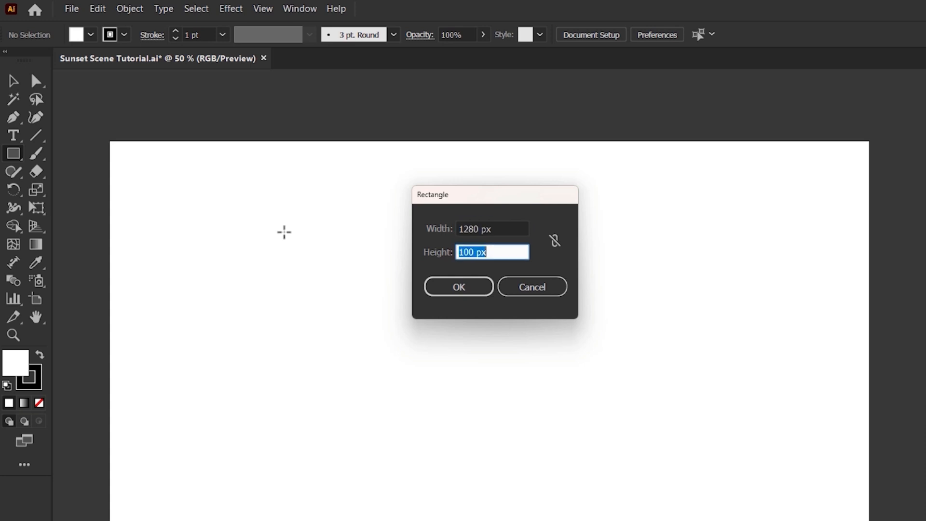
text(720)
key(Return)
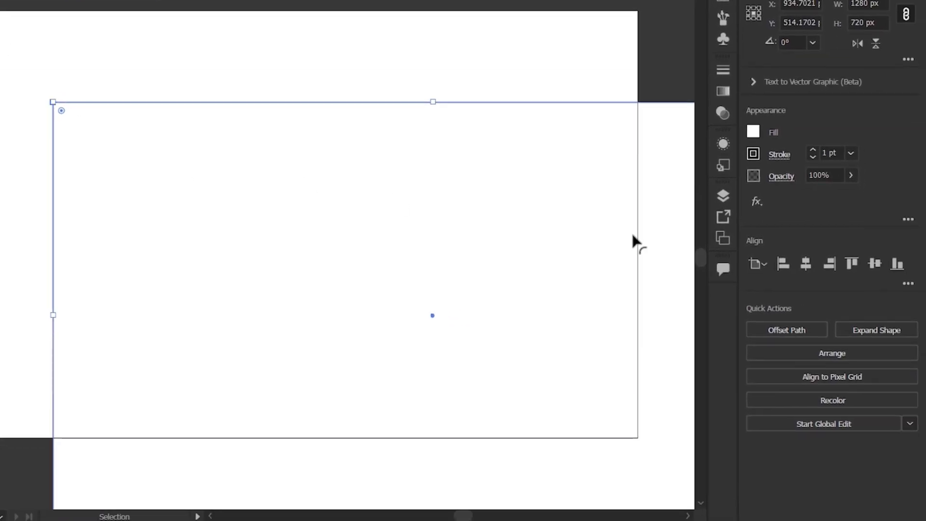
Center the rectangle horizontally and vertically on the artboard and remove its stroke
click(805, 265)
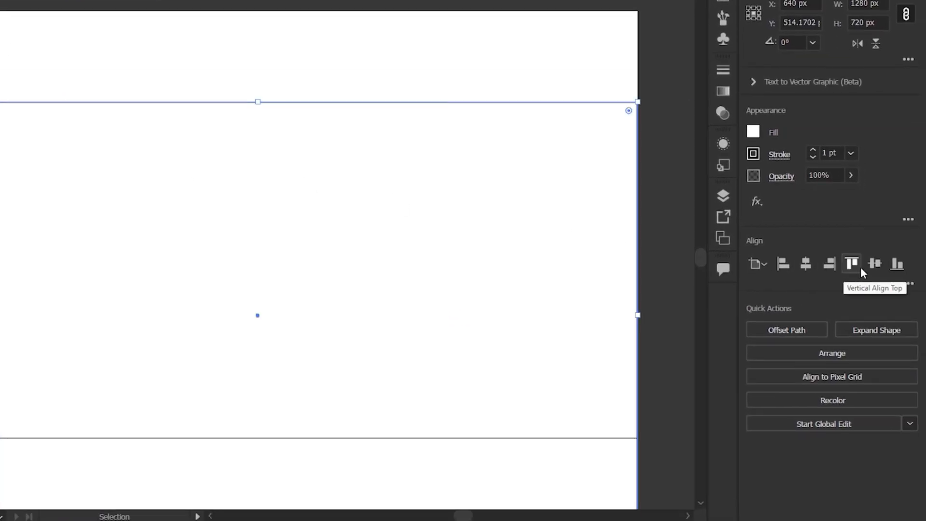
click(874, 265)
click(752, 154)
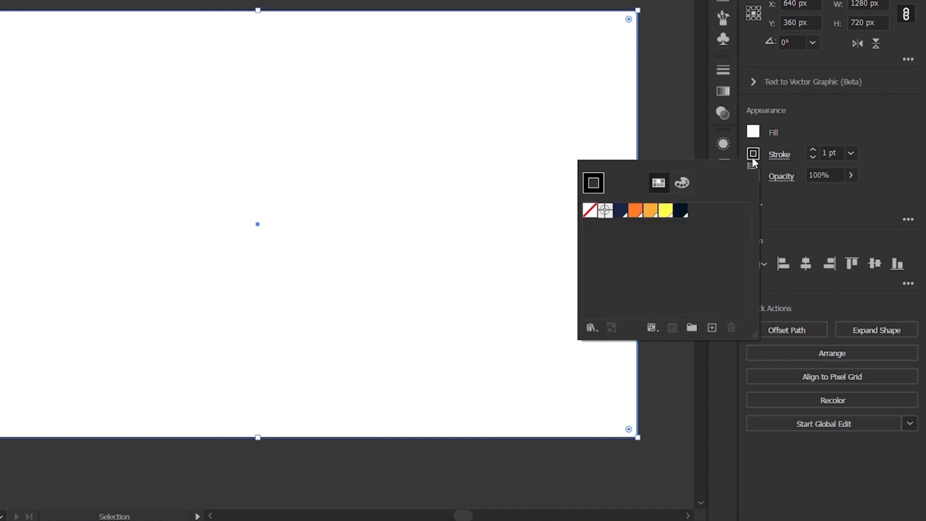
click(589, 211)
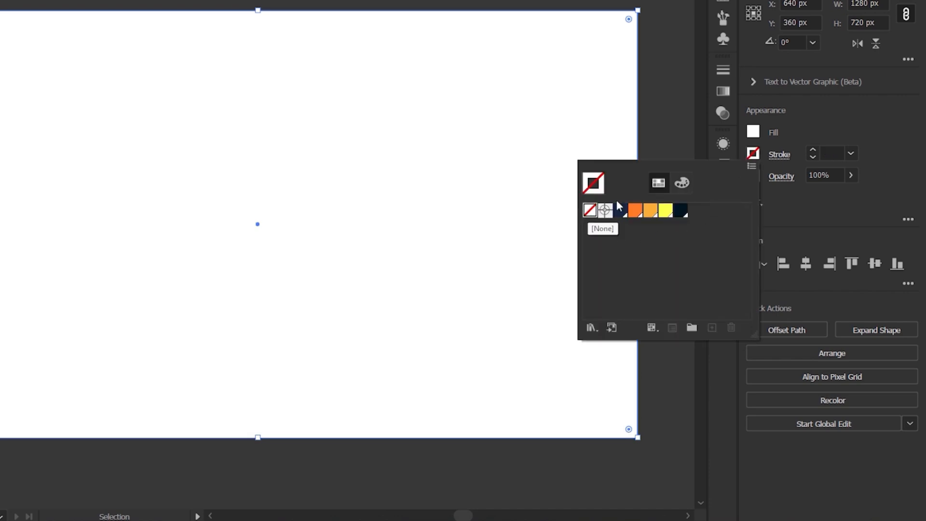
key(Escape)
Fill the rectangle with a linear gradient running vertically from its upper edge to its lower edge at -90°
click(724, 92)
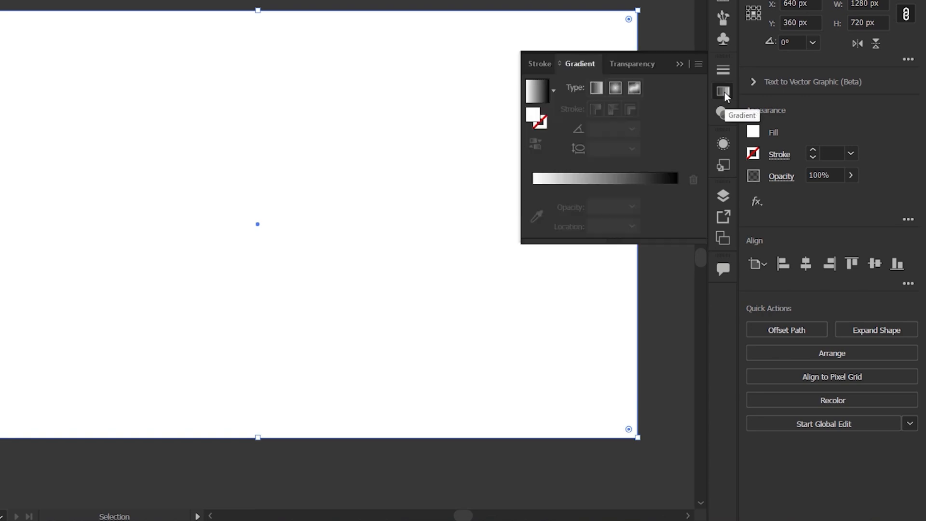
click(619, 178)
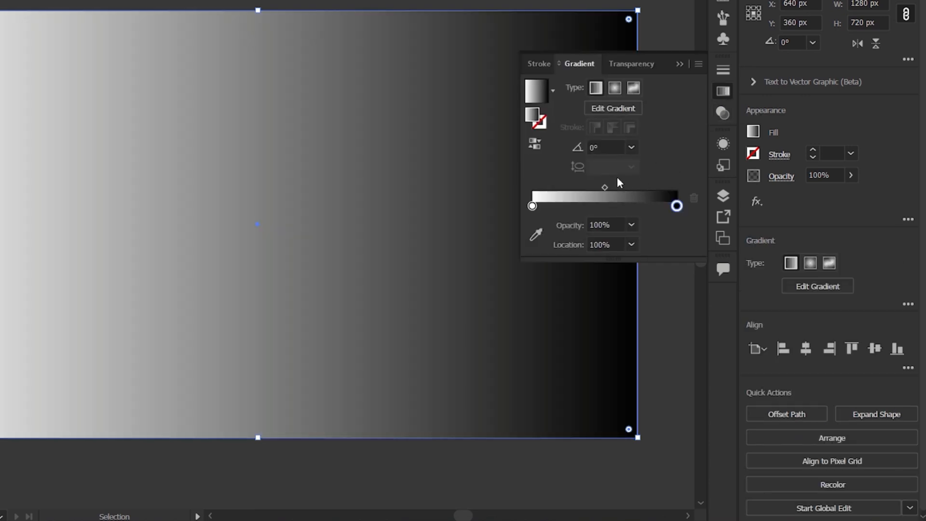
click(615, 109)
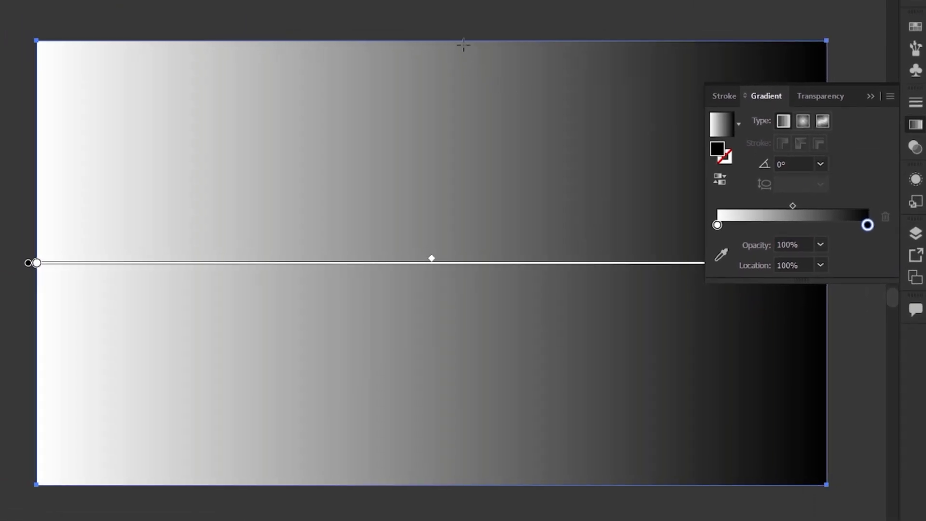
drag(463, 44, 487, 484)
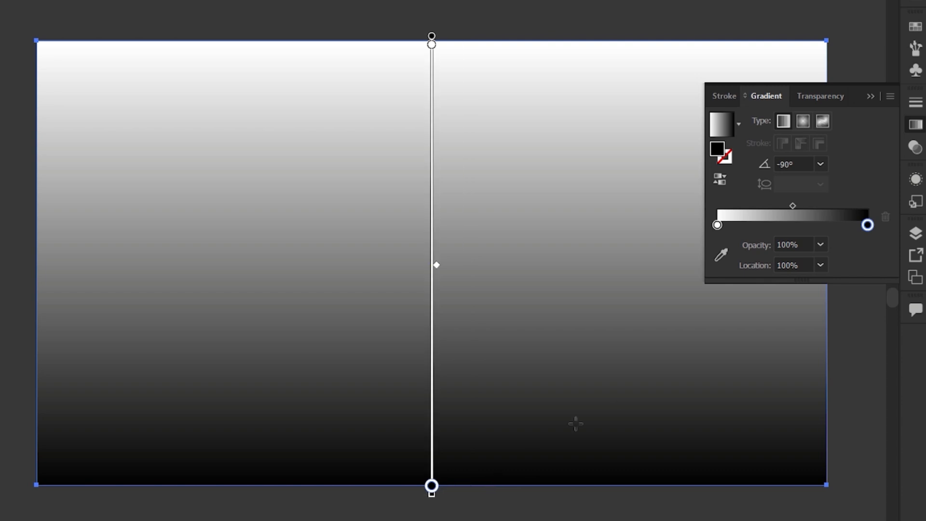
Add a color stop near the middle of the gradient and set the starting stop to swatch #172442
click(791, 226)
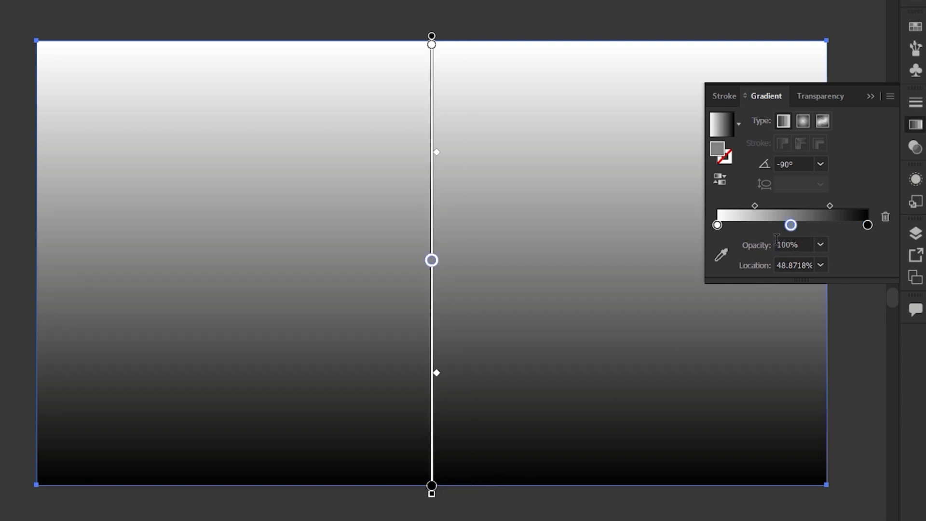
double_click(717, 225)
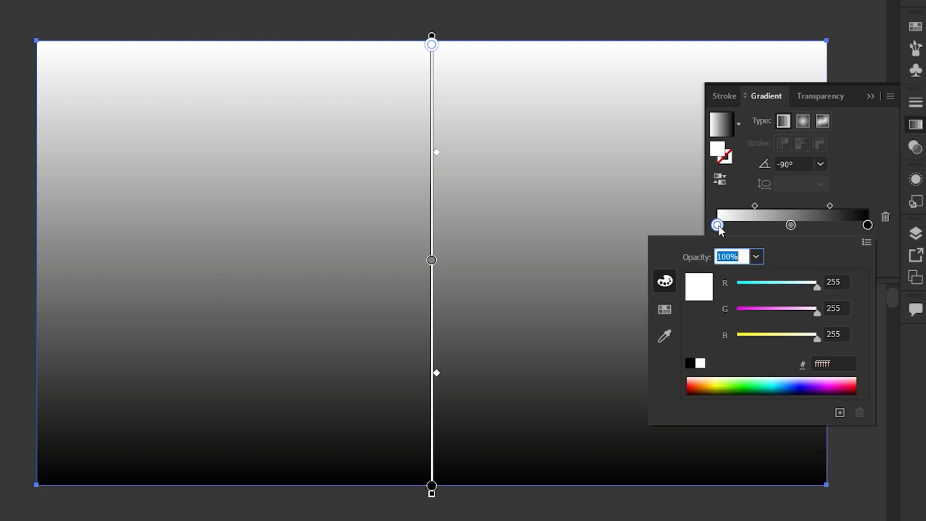
click(668, 311)
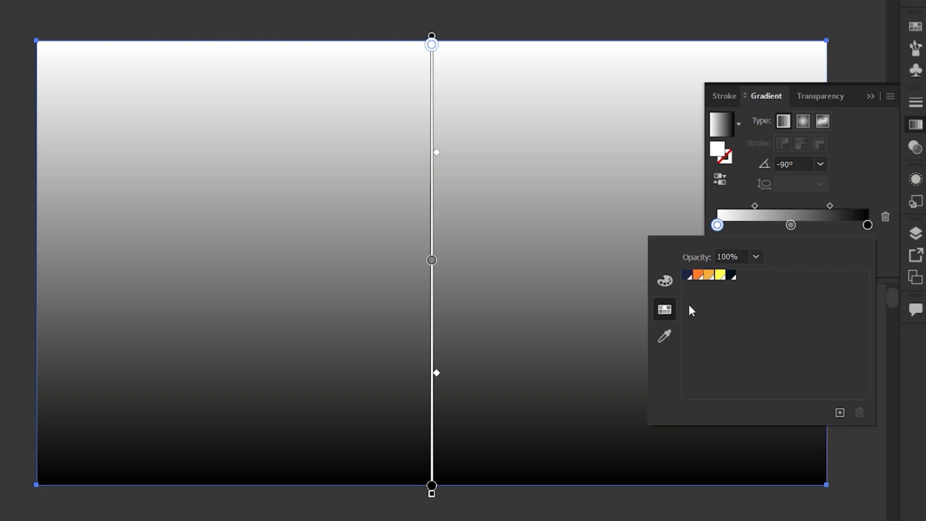
click(687, 276)
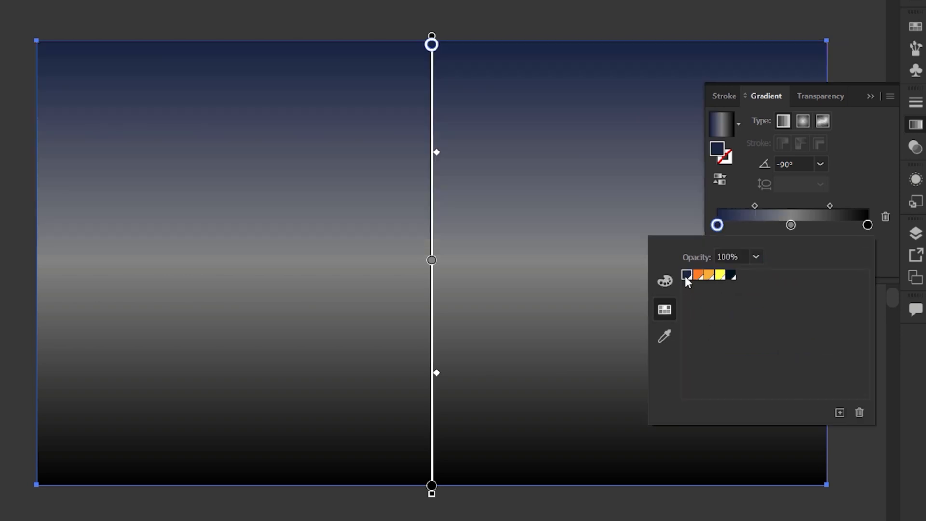
Set the gradient's middle stop to swatch #FF7E29 and its end stop to #172442
click(792, 226)
double_click(793, 226)
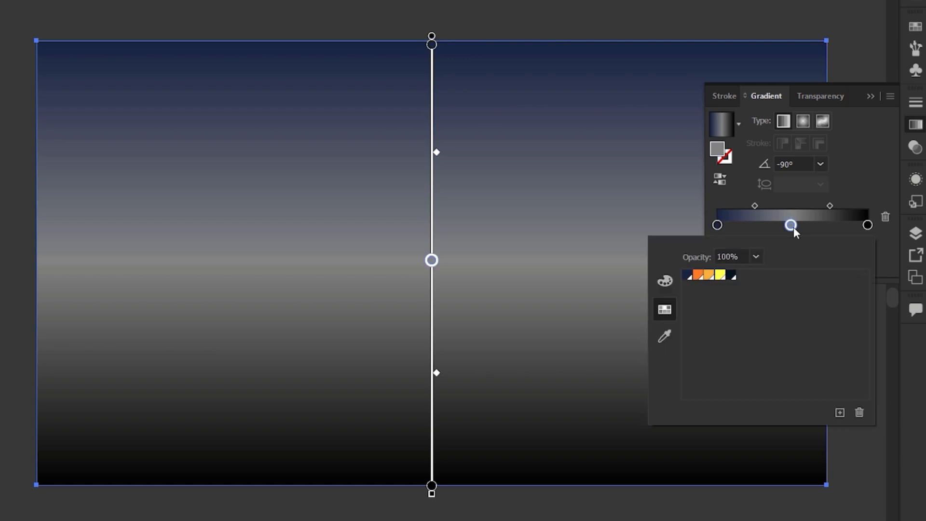
click(698, 275)
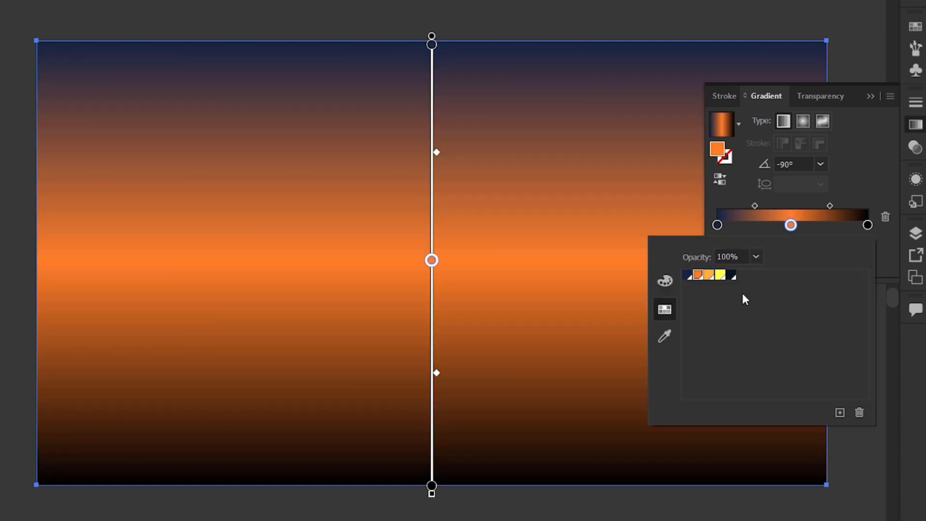
click(867, 225)
double_click(867, 225)
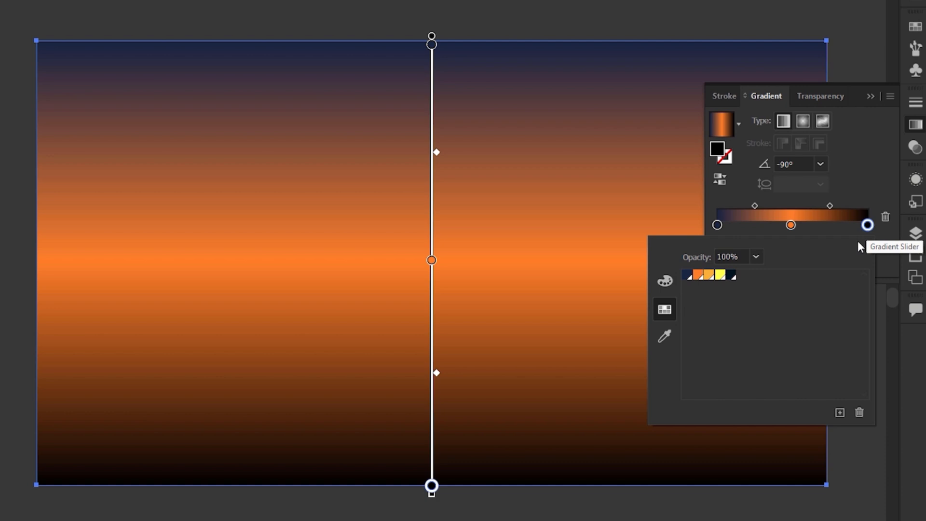
click(687, 276)
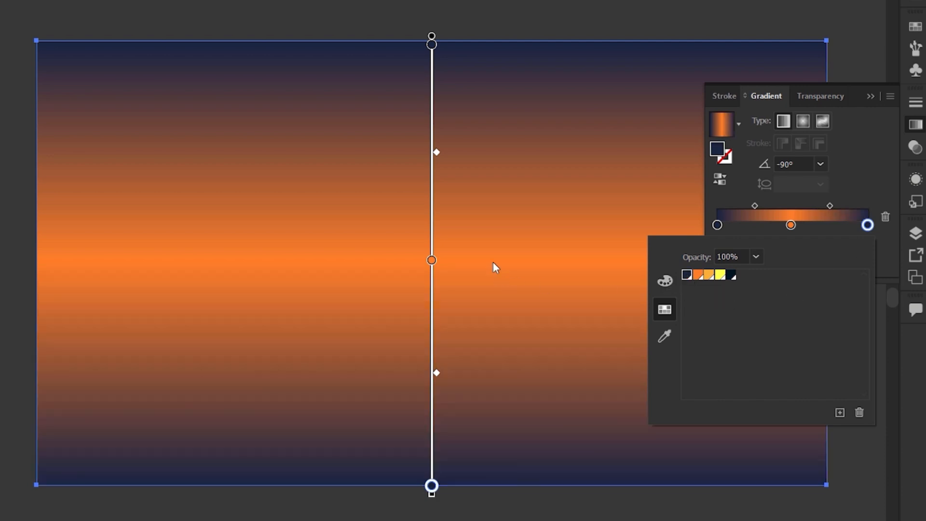
click(871, 99)
click(870, 99)
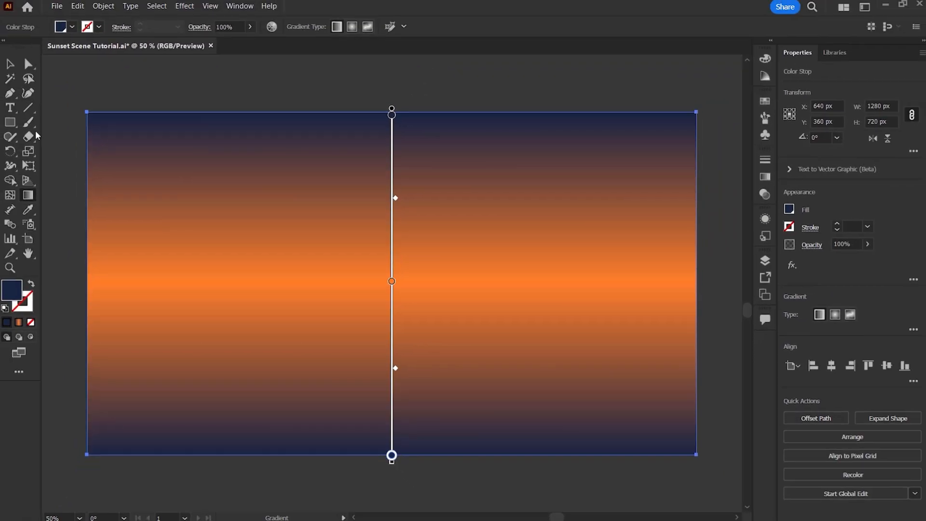
Draw a circle over the gradient background with the Ellipse tool and set its width and height to 240 px
click(15, 125)
click(77, 152)
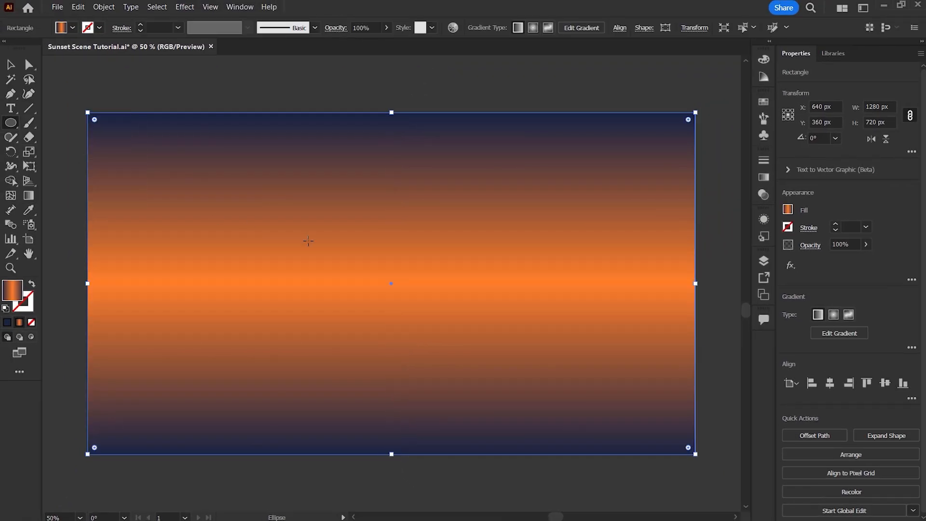
drag(368, 227, 480, 339)
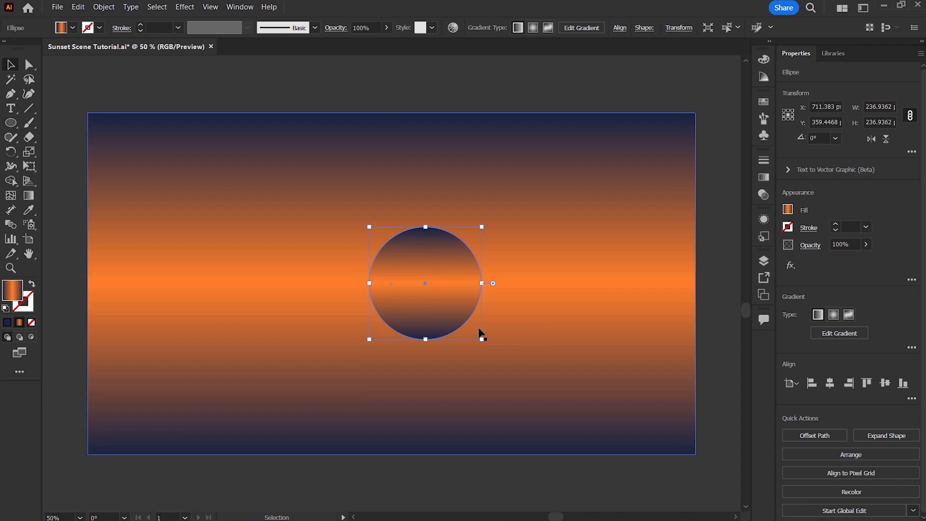
key(v)
double_click(877, 106)
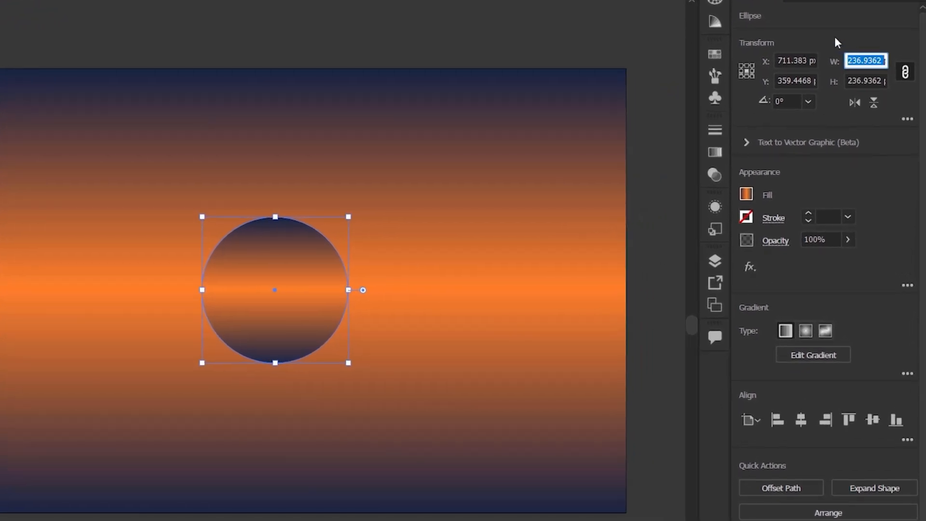
text(240)
key(Return)
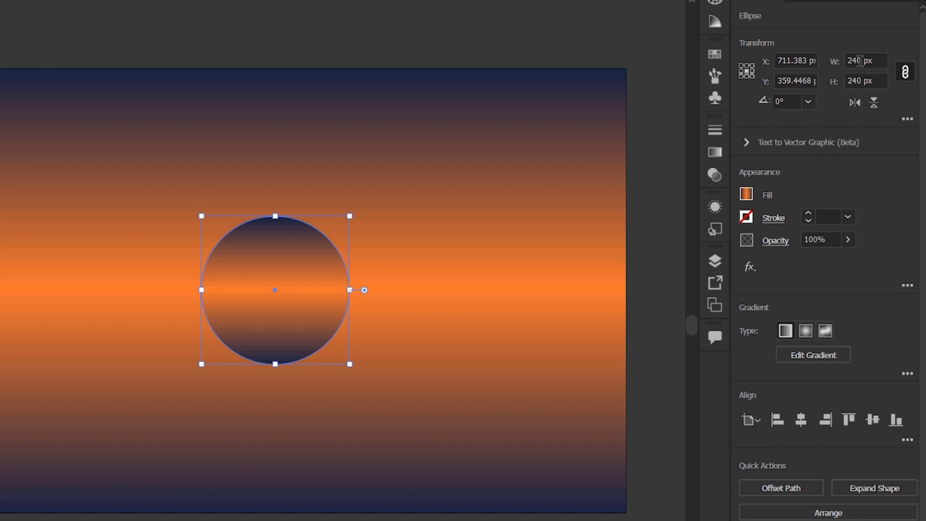
Center the circle on the artboard in both directions and fill it with swatch #FBB03B
click(800, 419)
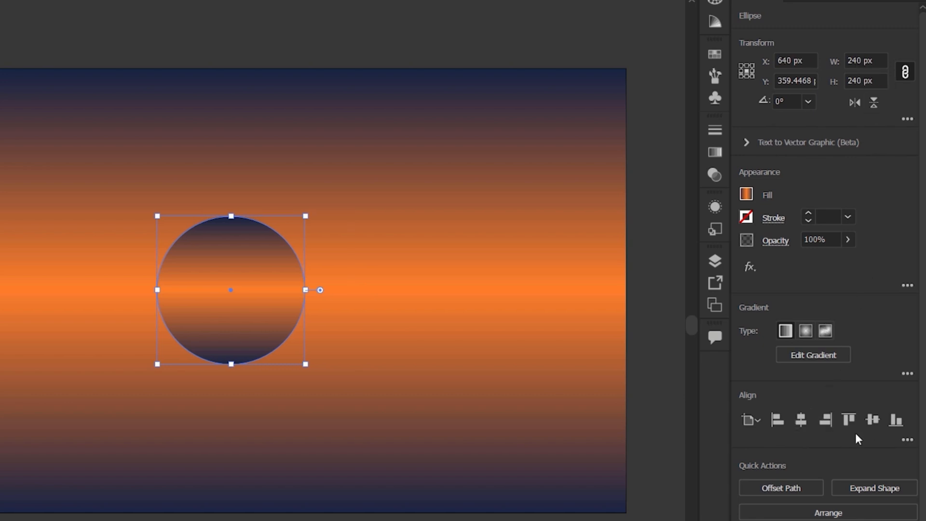
click(872, 419)
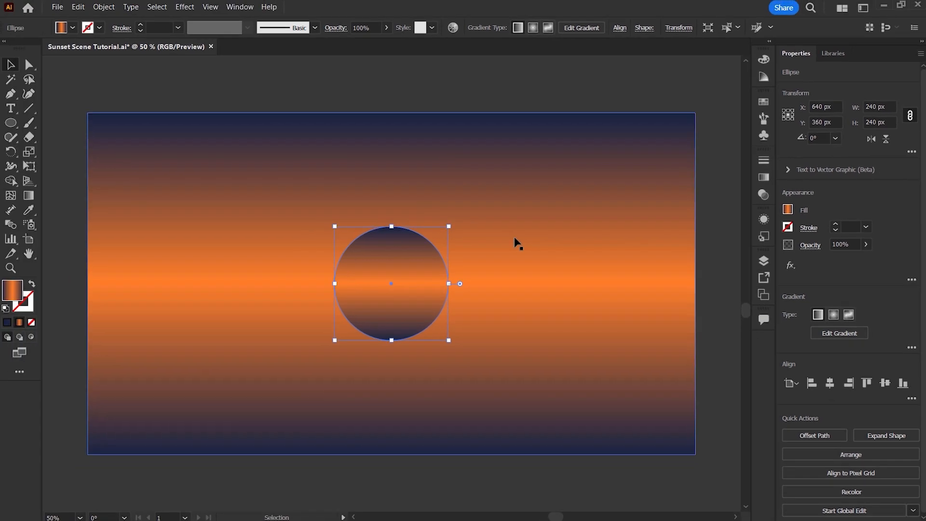
click(762, 102)
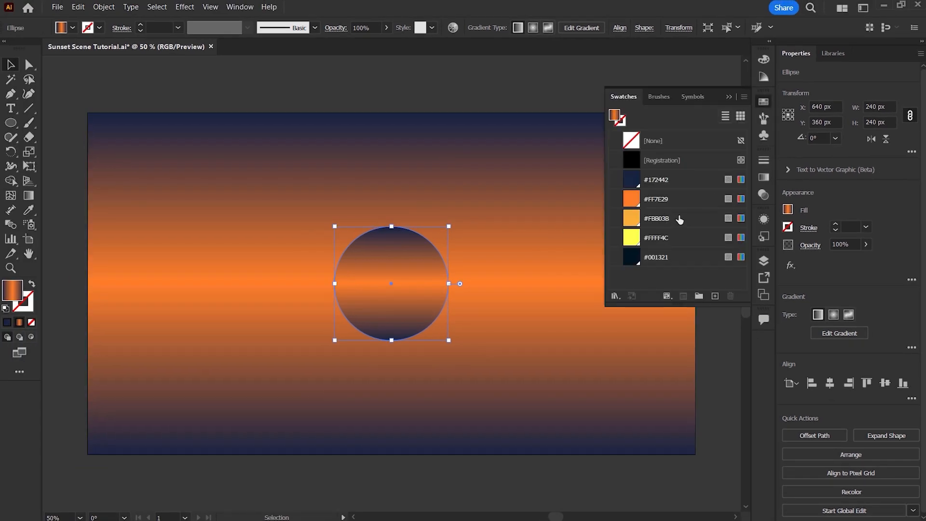
click(680, 219)
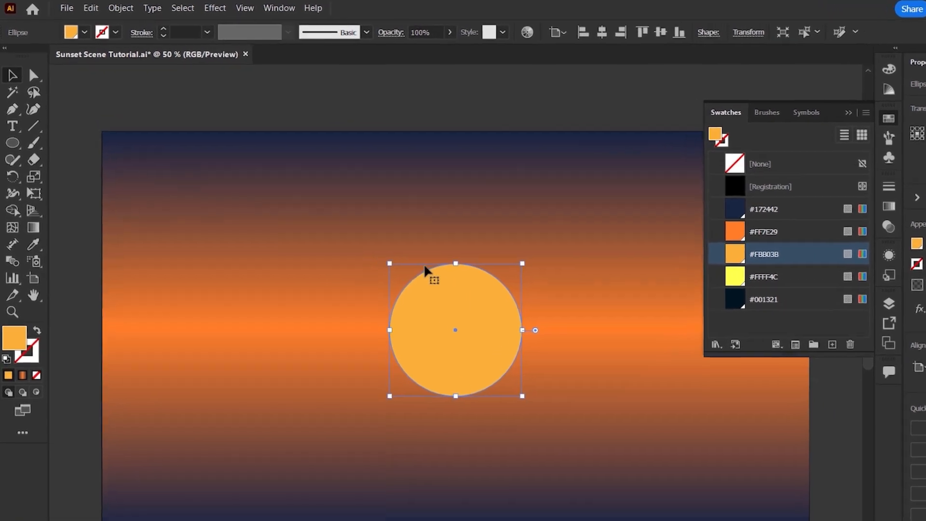
Add an Outer Glow effect to the circle in Normal mode with glow color swatch #FFFF4C
click(220, 8)
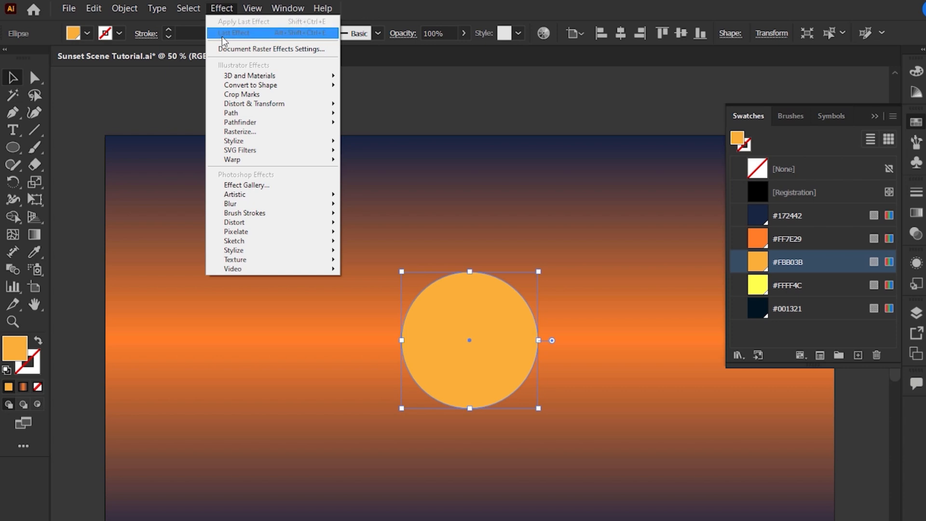
mouse_move(231, 141)
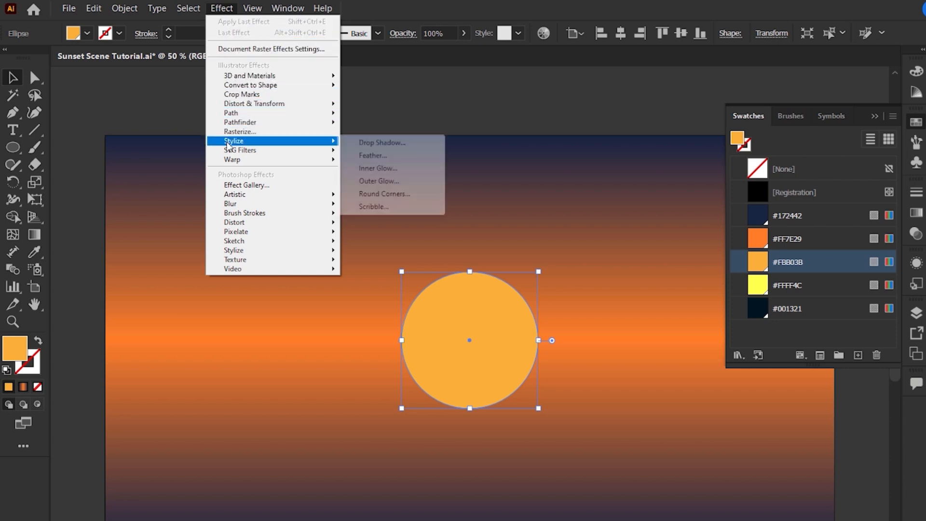
click(407, 182)
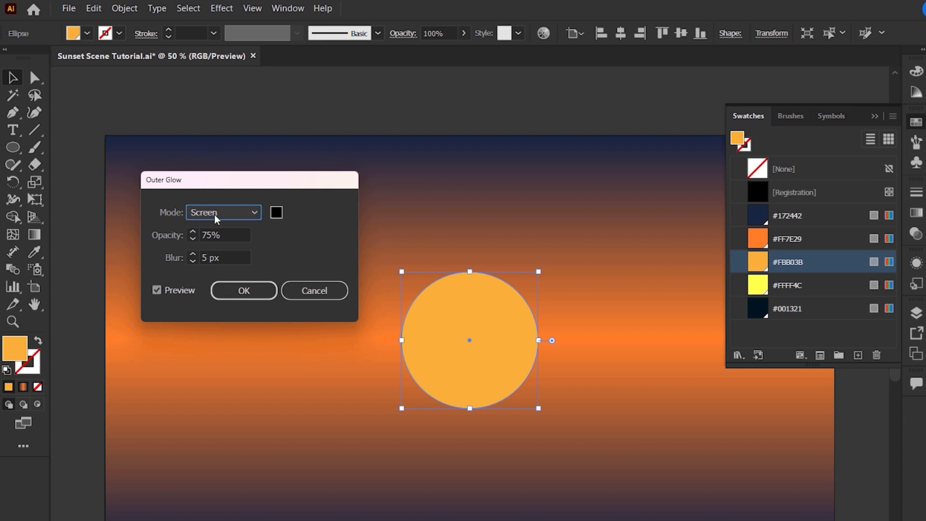
click(216, 215)
click(243, 231)
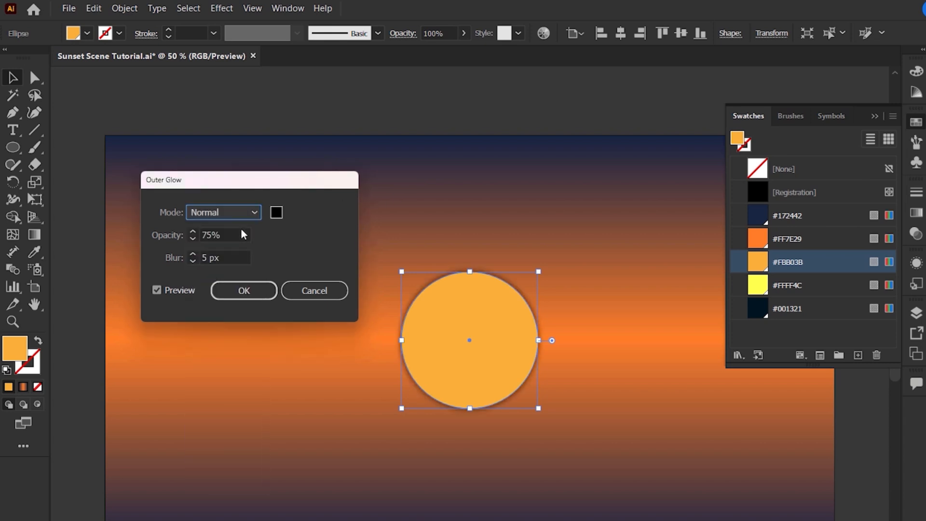
click(276, 213)
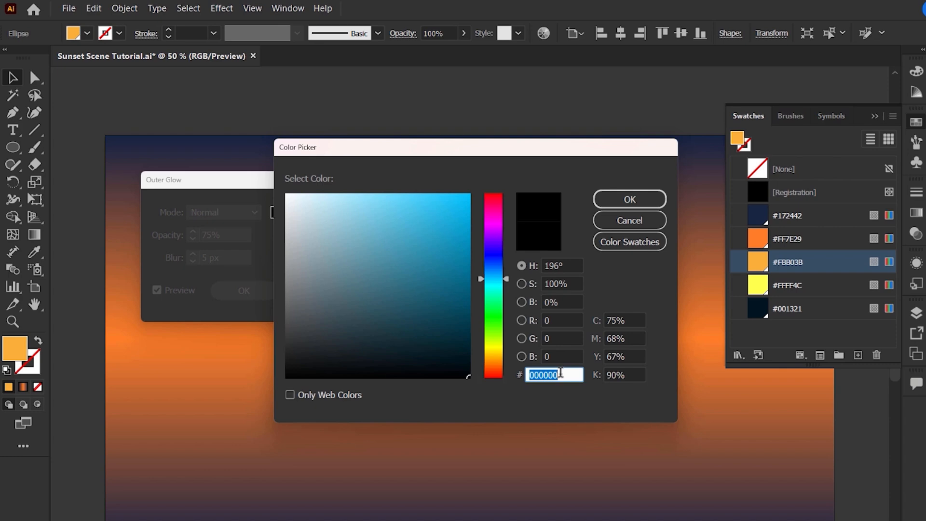
click(644, 243)
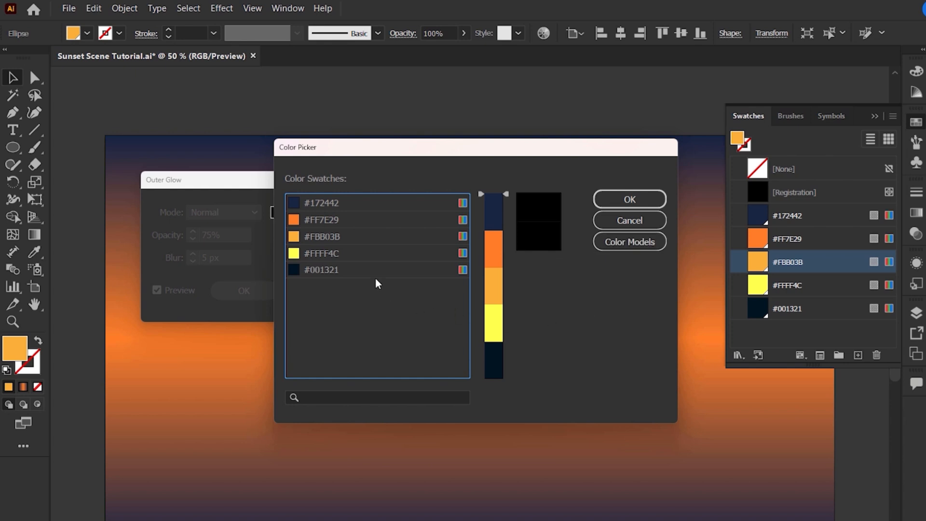
click(358, 255)
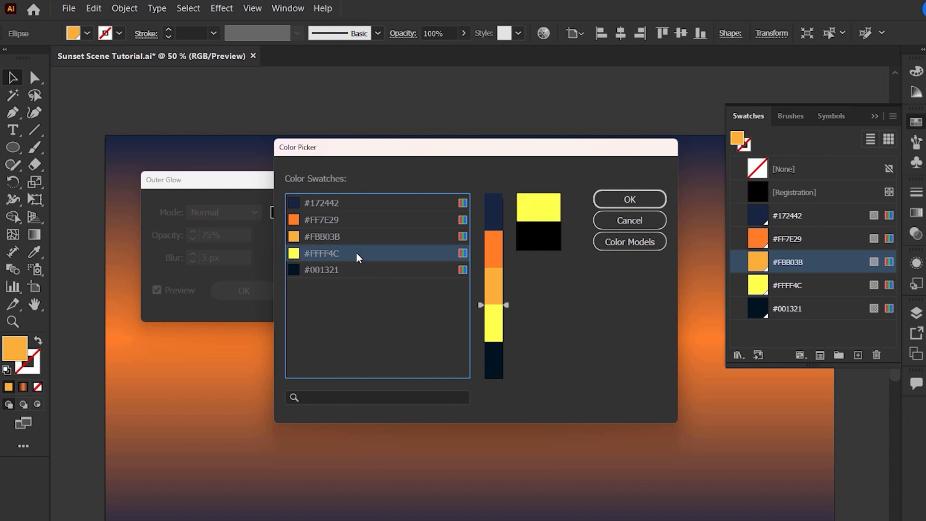
click(616, 202)
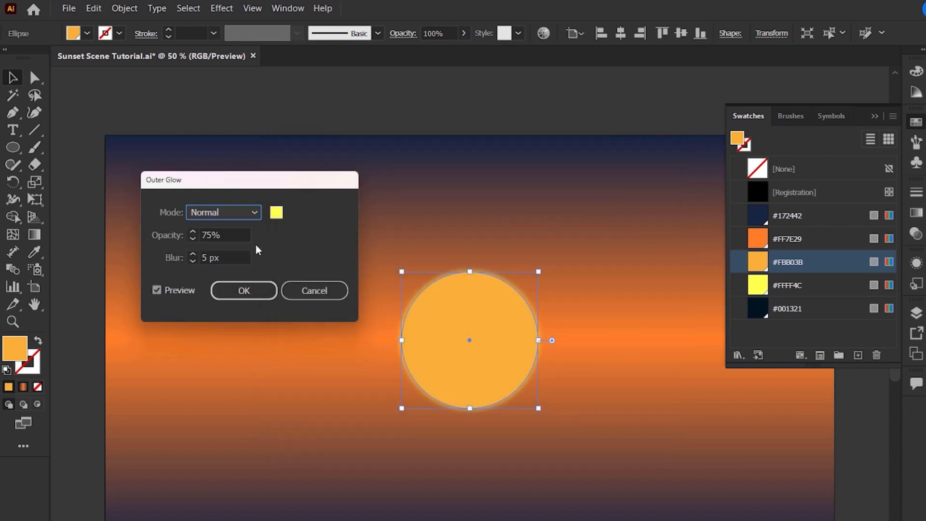
Set the outer glow's opacity to 100% and its blur to 75 px, and apply the effect
double_click(225, 235)
text(100)
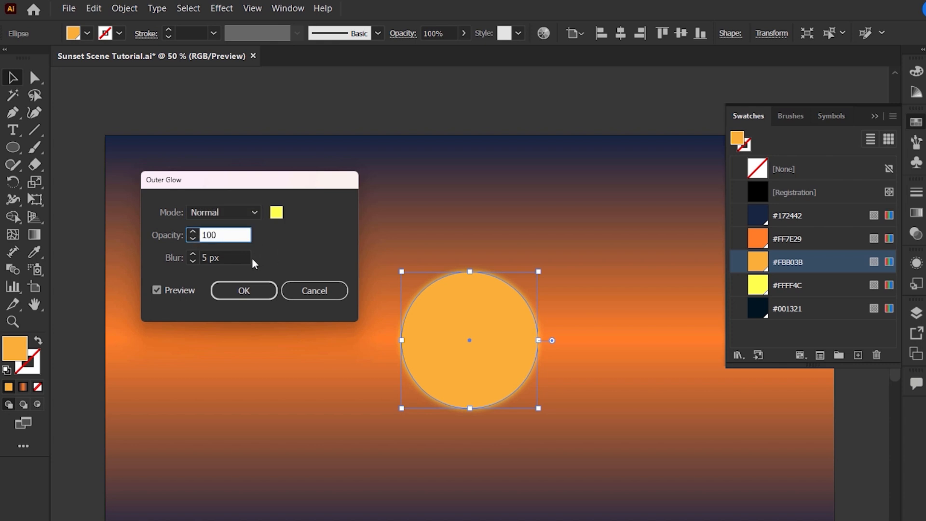
drag(238, 257, 199, 257)
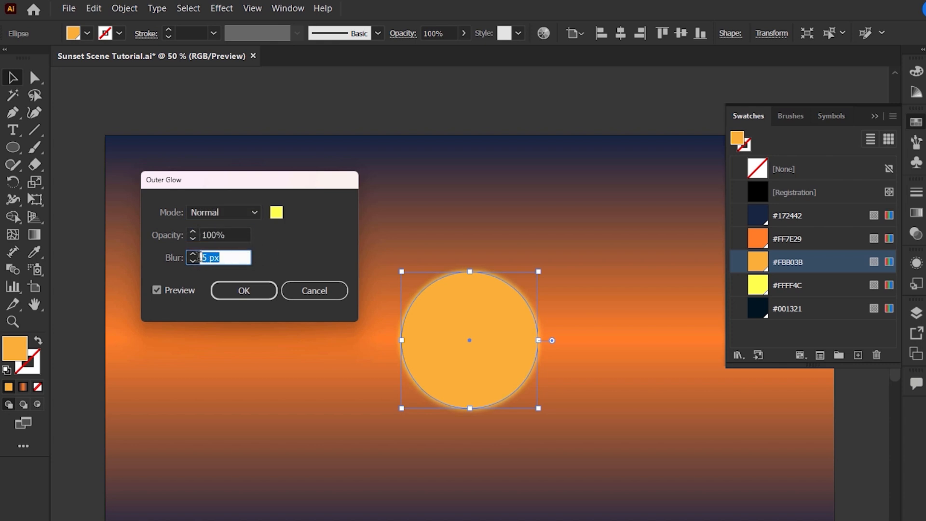
text(75)
click(235, 235)
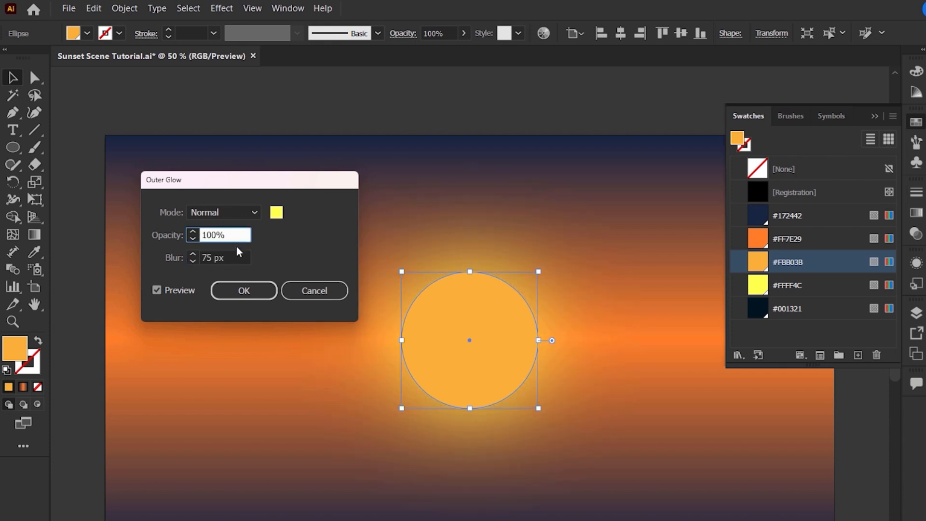
click(254, 294)
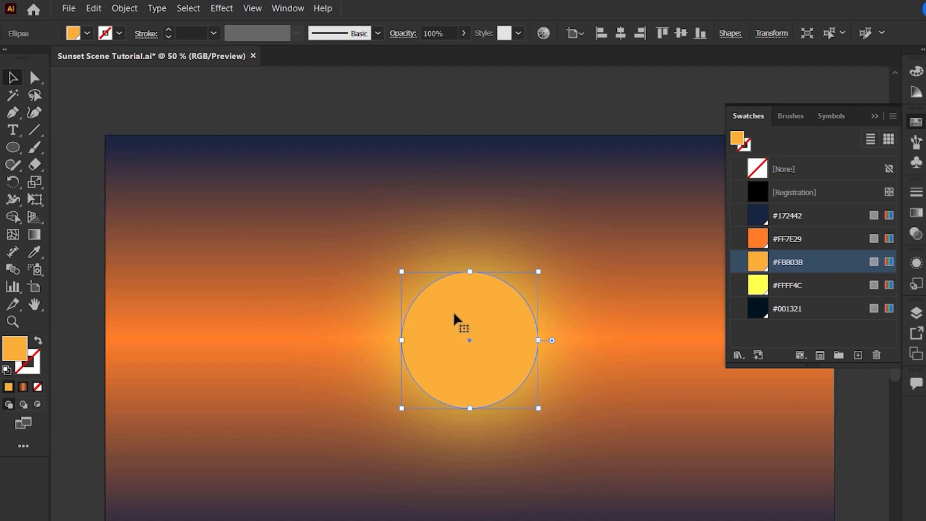
Copy the glowing circle and paste the duplicate directly in front of it
click(95, 9)
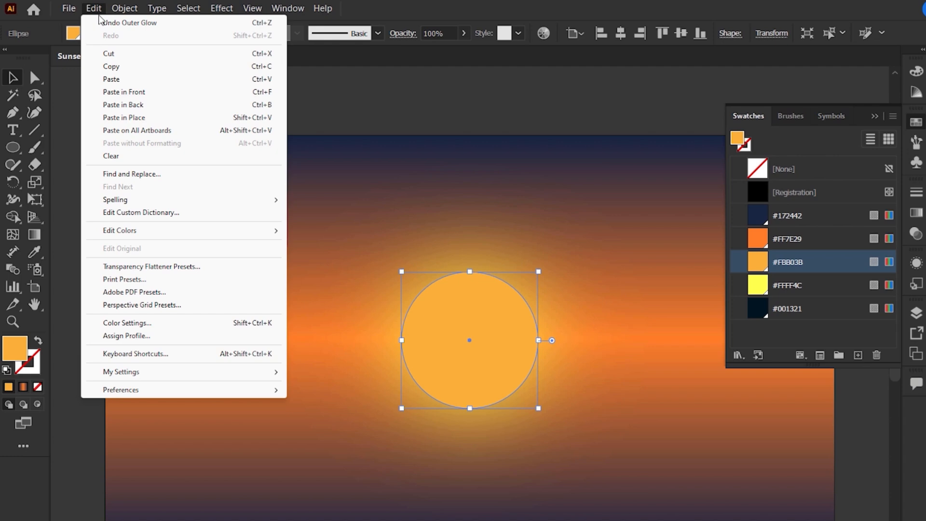
click(134, 71)
click(100, 12)
click(162, 93)
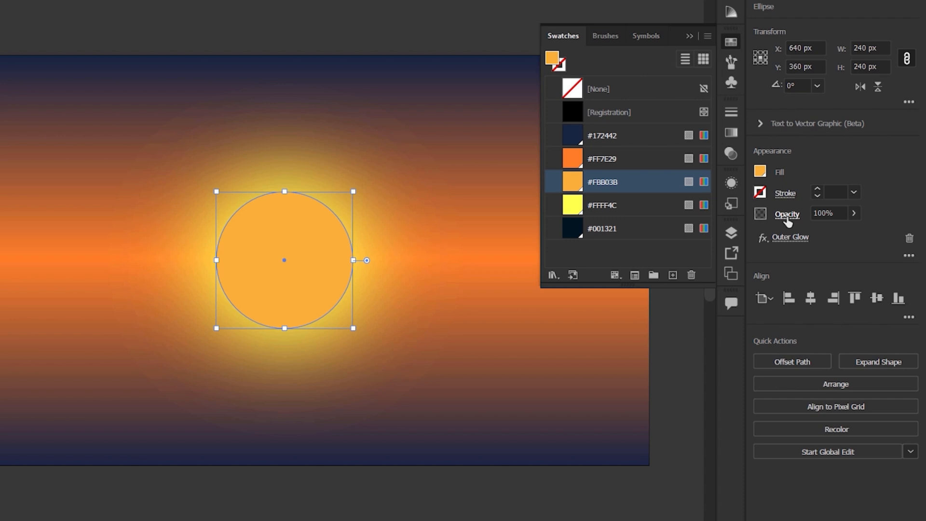
Set the front circle's blending mode to Color Dodge and collapse the open swatches
click(787, 215)
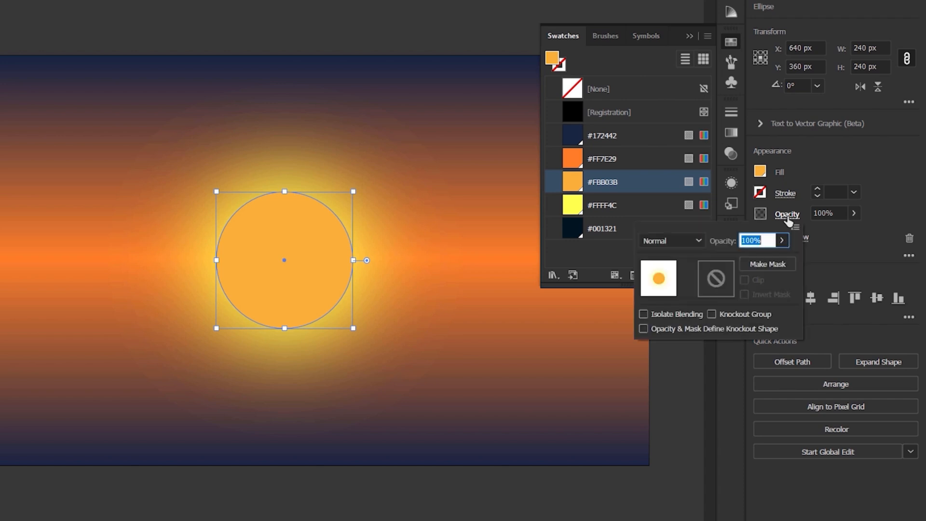
click(674, 244)
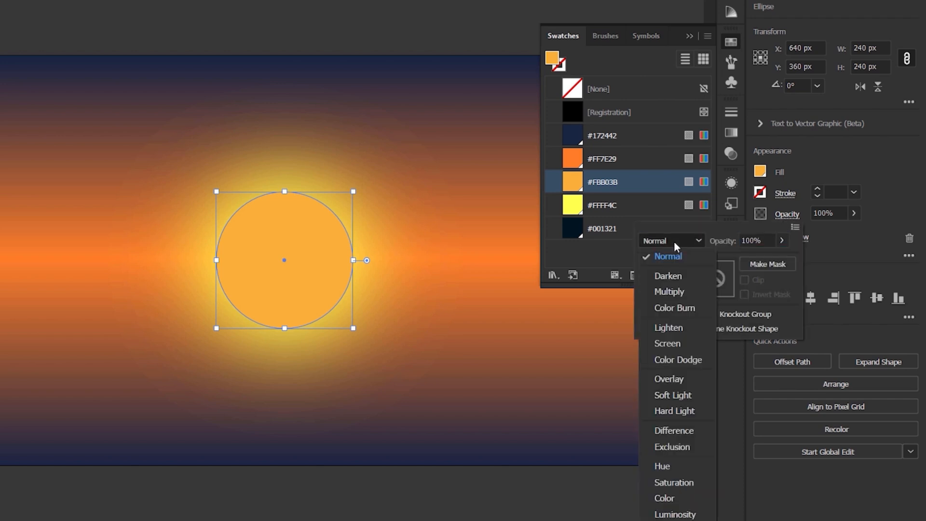
click(709, 360)
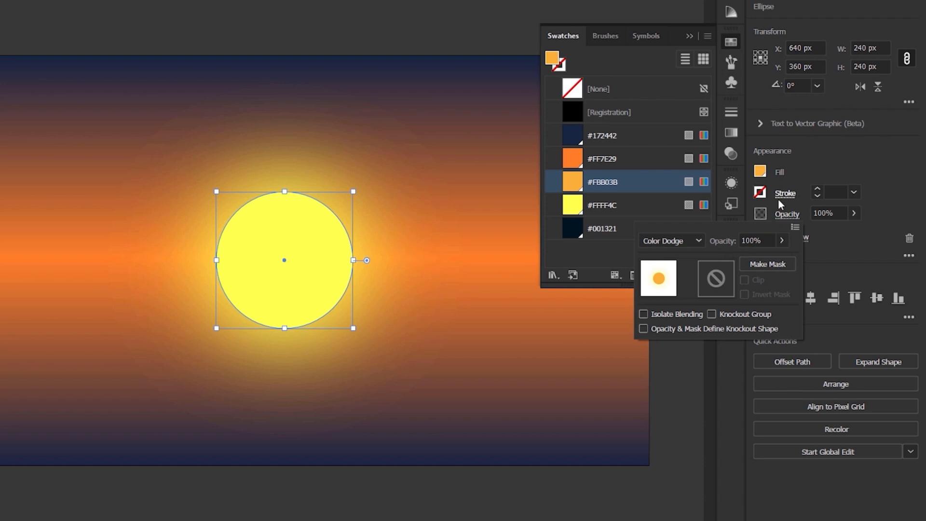
click(690, 36)
click(690, 36)
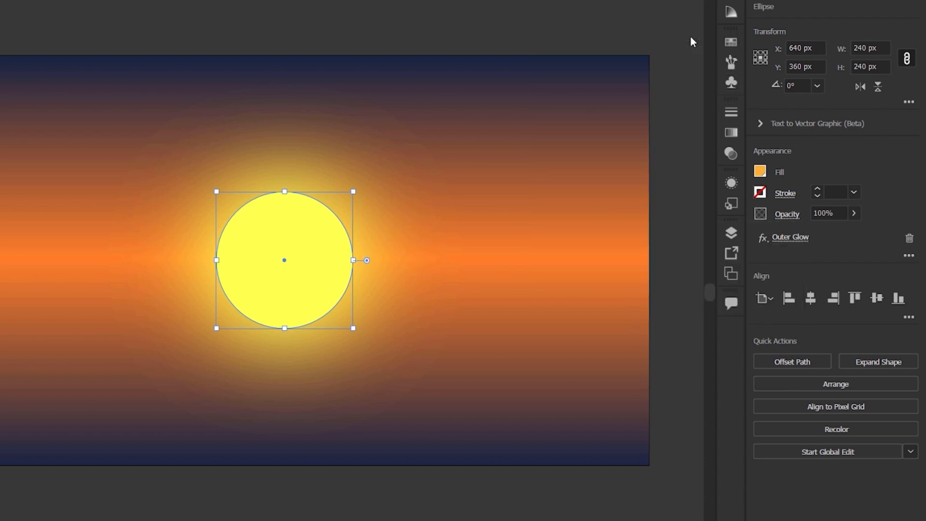
Edit the front circle's Outer Glow effect and set its blur to 25 px
click(792, 237)
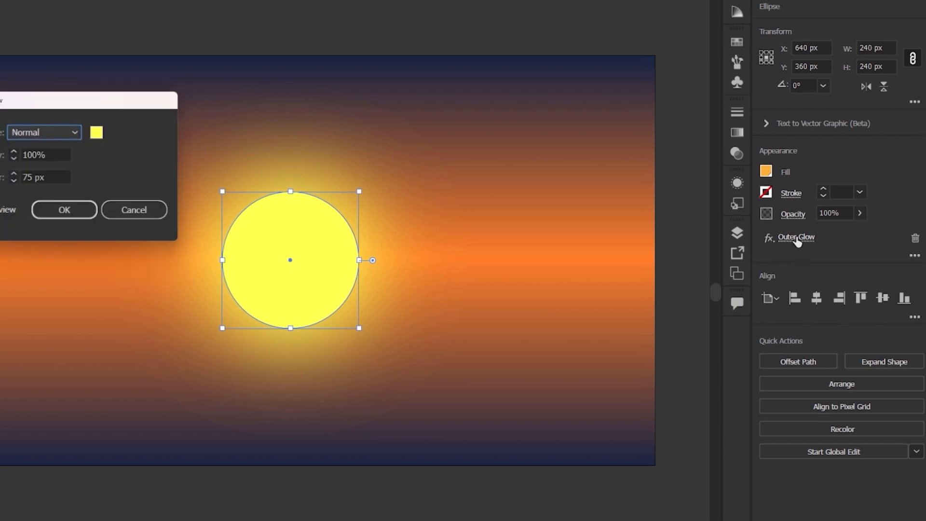
drag(111, 176, 76, 176)
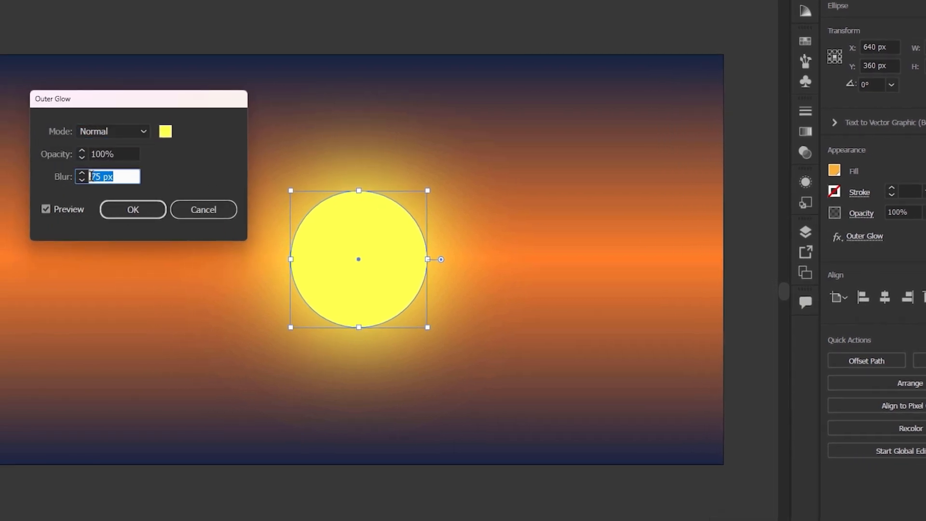
text(25)
click(121, 209)
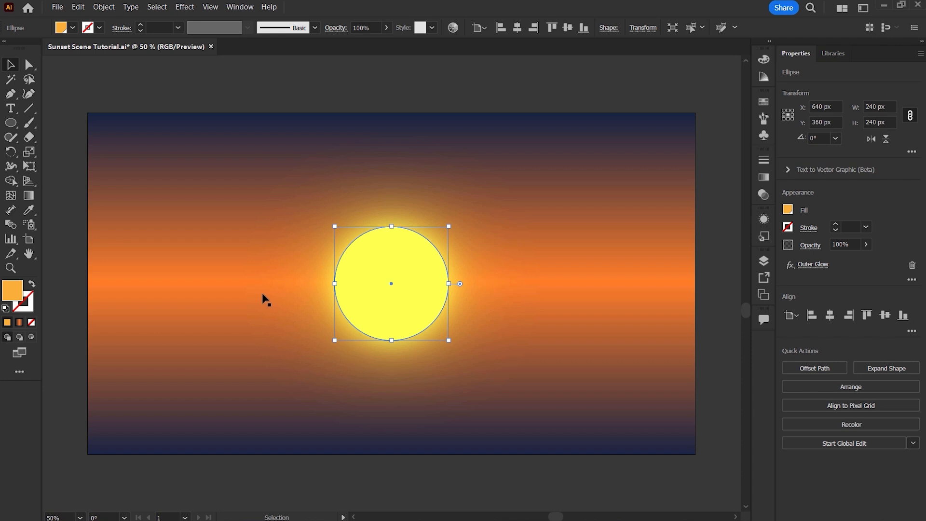
Create a 1280 by 360 px rectangle and align it horizontally centered along the artboard's bottom edge
drag(13, 128, 58, 124)
click(197, 202)
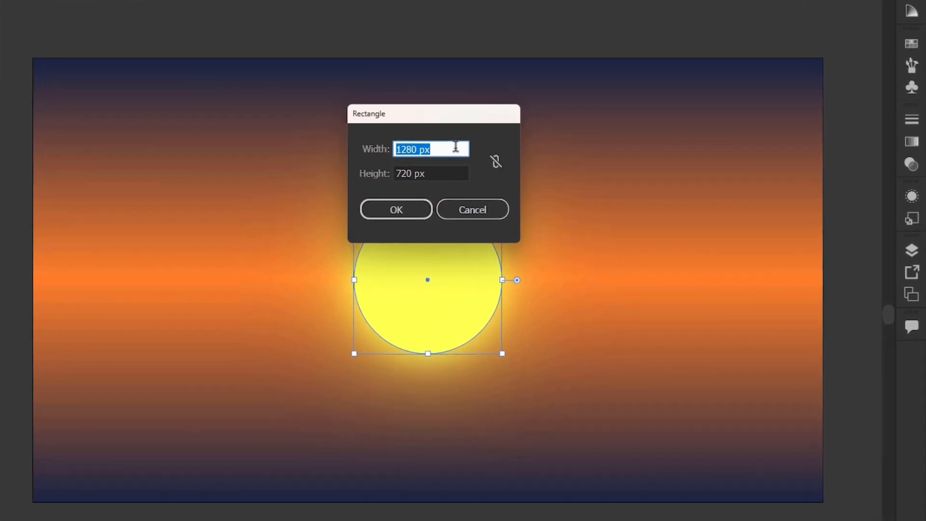
key(Tab)
text(36)
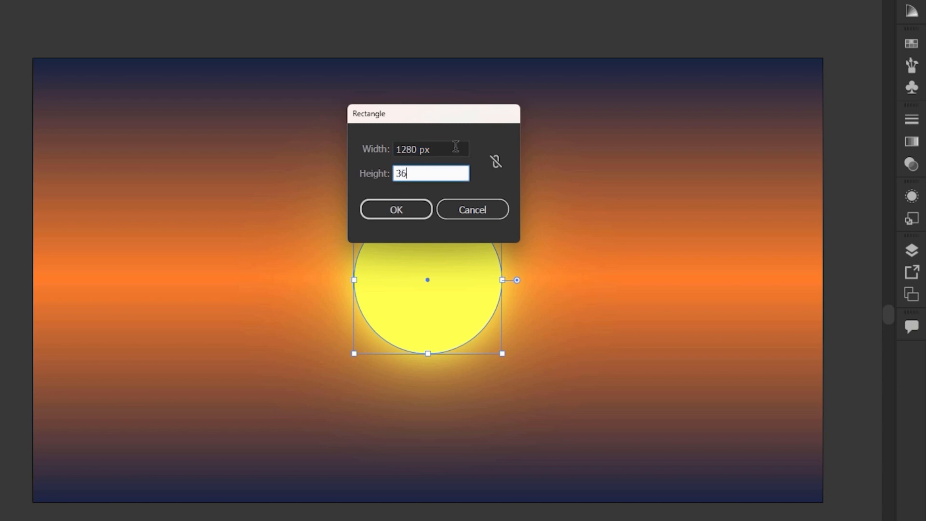
key(Return)
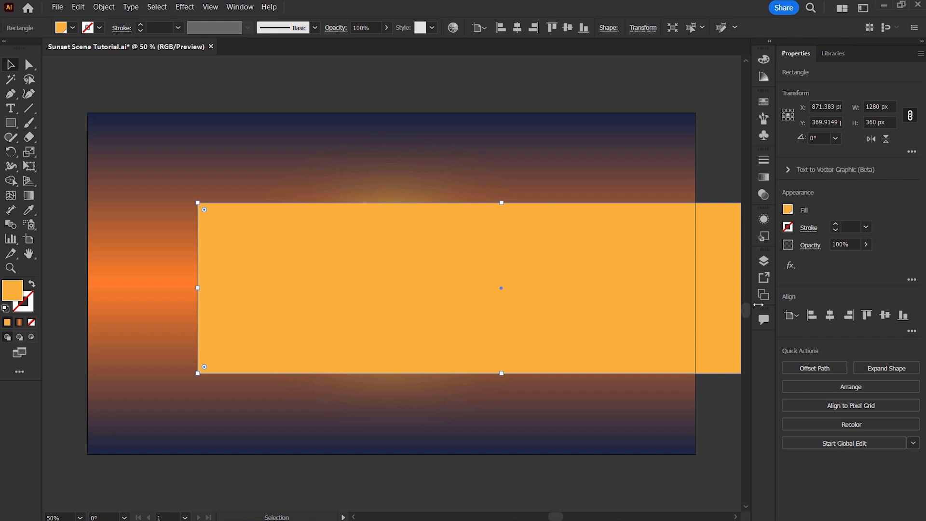
click(883, 317)
click(903, 316)
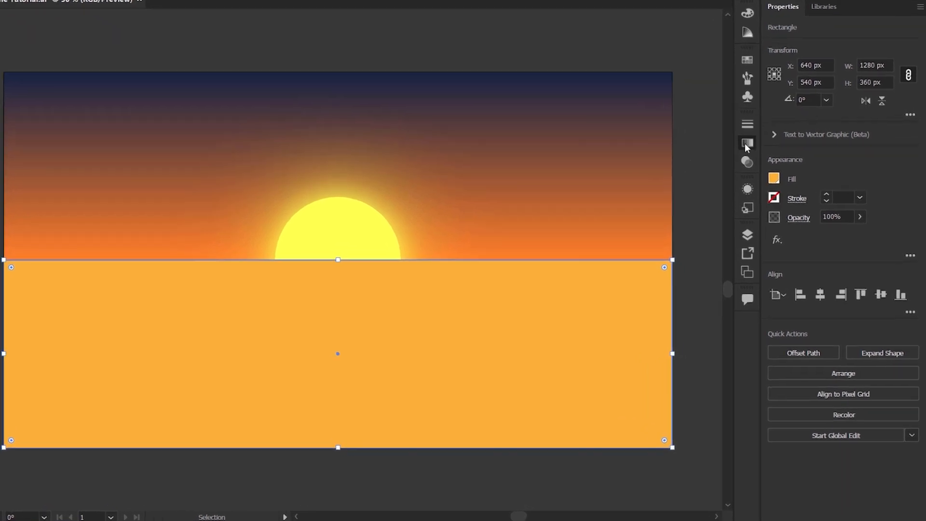
Fill the bottom rectangle with the navy-orange linear gradient and redraw it vertically at -90°
click(746, 142)
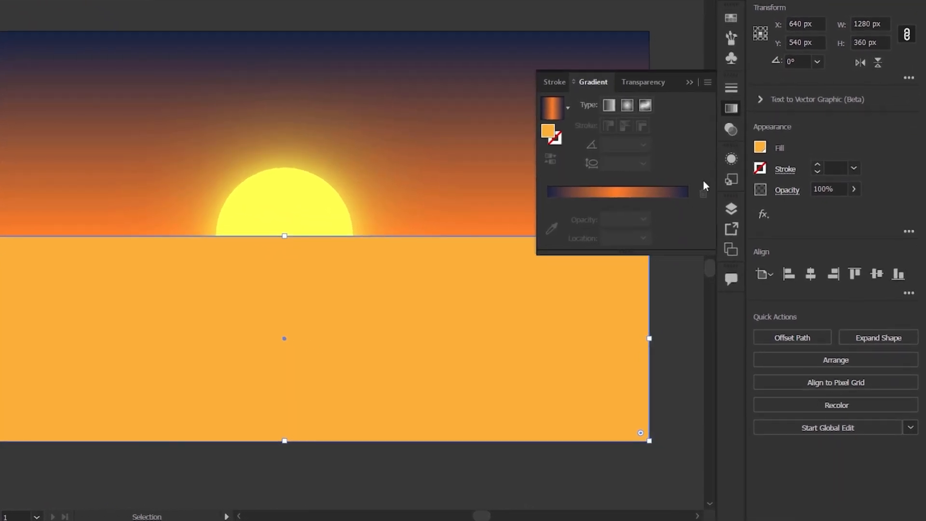
click(632, 196)
click(638, 128)
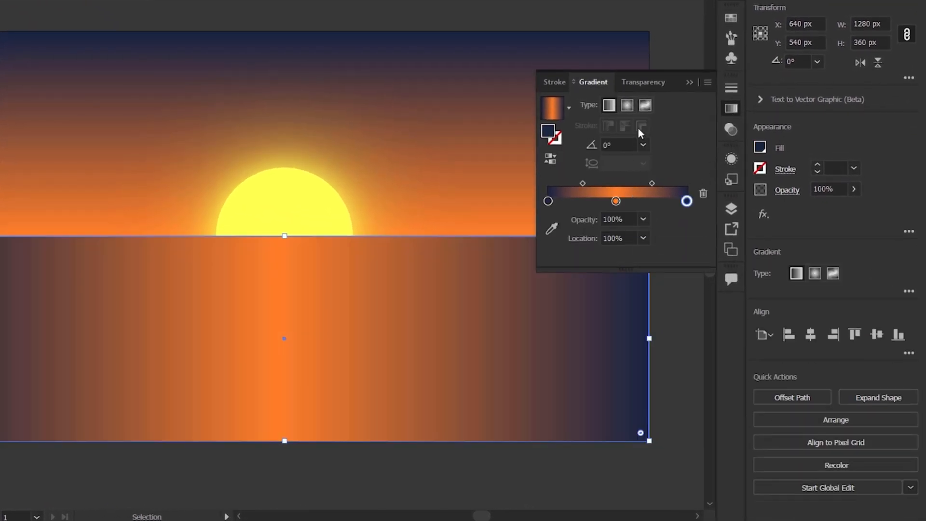
drag(287, 234, 297, 445)
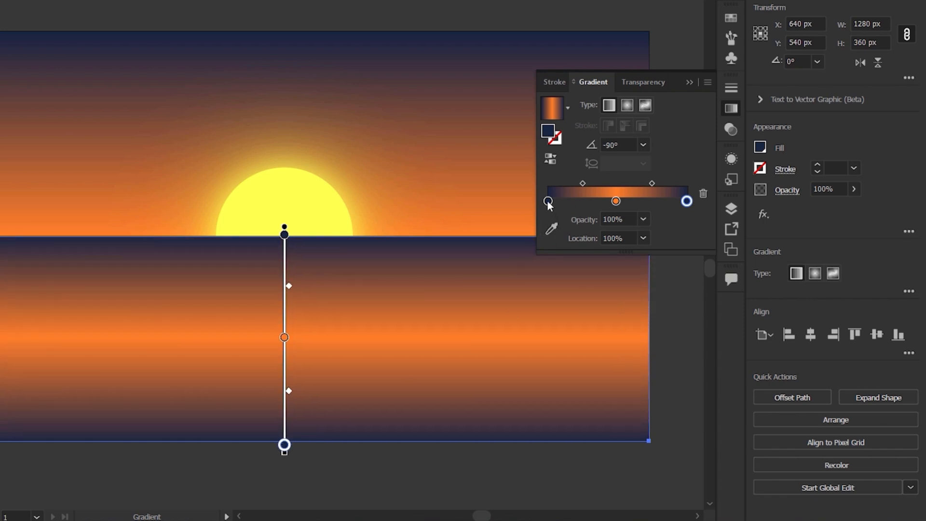
Remove the gradient's starting navy stop, move the orange stop to about 32%, and shift the midpoint slightly toward the navy end
drag(548, 200, 538, 269)
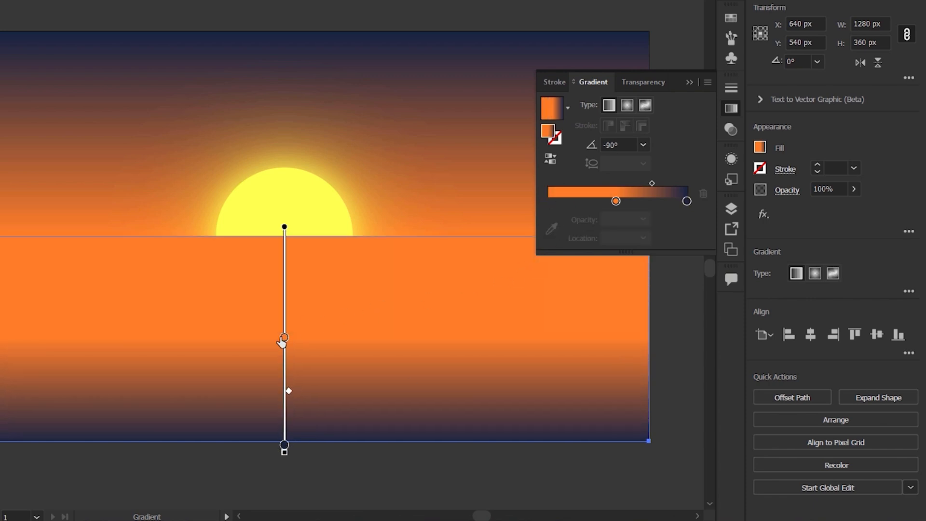
mouse_move(284, 338)
mouse_down()
mouse_move(285, 285)
mouse_move(285, 302)
mouse_up()
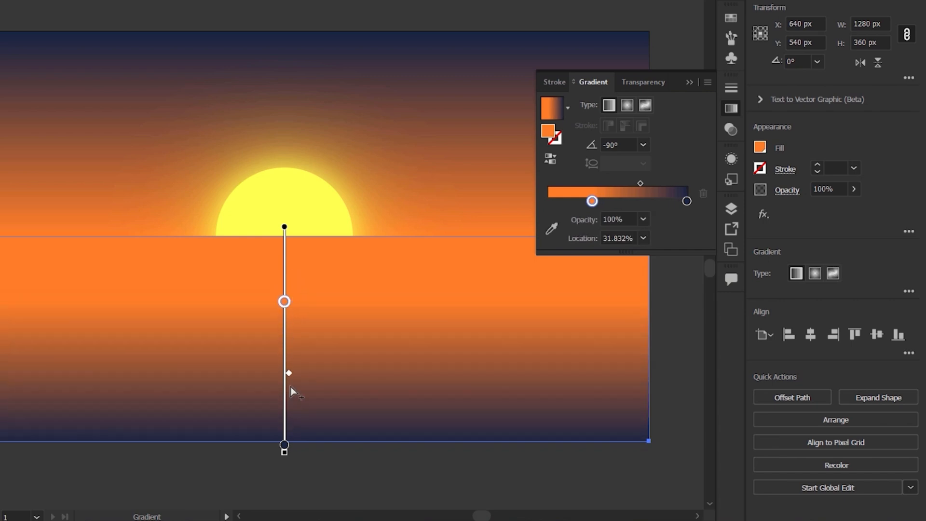
drag(289, 374, 288, 386)
Extend the gradient from above the sun to the rectangle's bottom edge with the orange stop at about 0.56%, and deselect the rectangle
drag(287, 335, 287, 260)
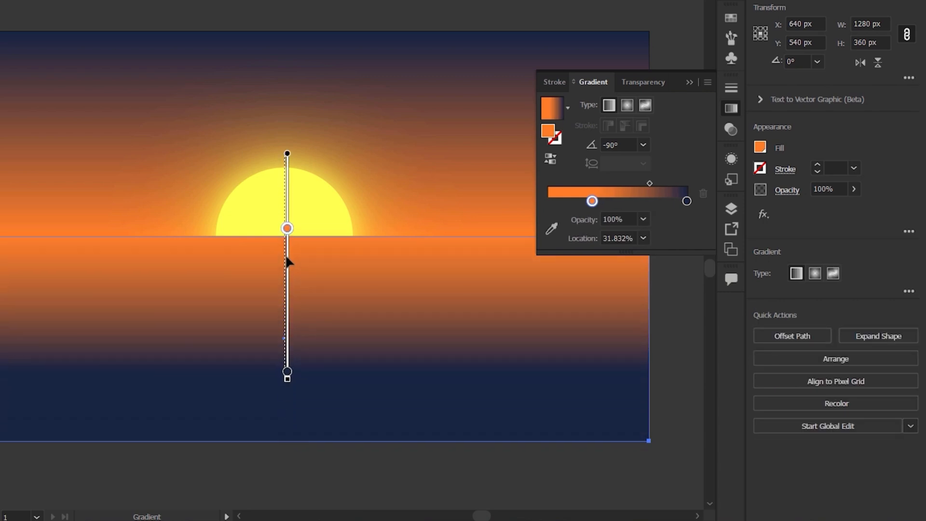
drag(285, 379, 284, 480)
drag(285, 260, 285, 163)
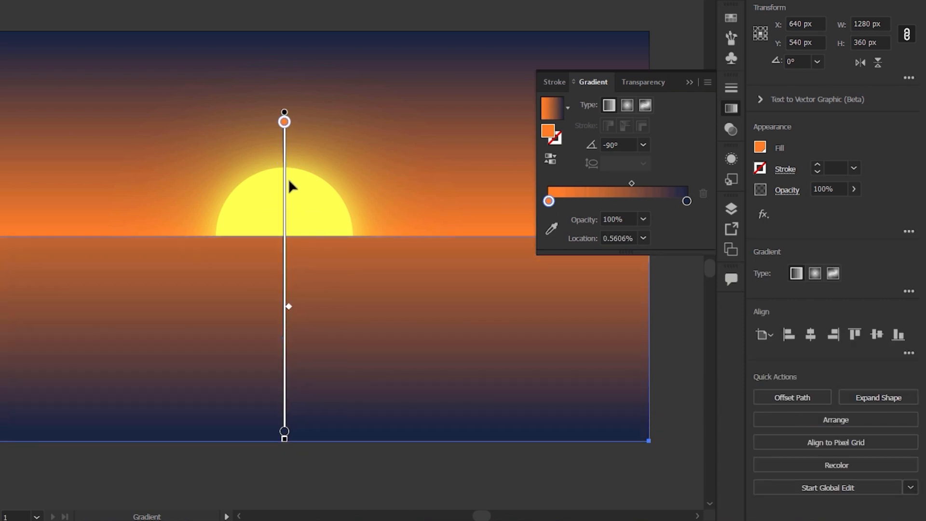
key(v)
click(419, 12)
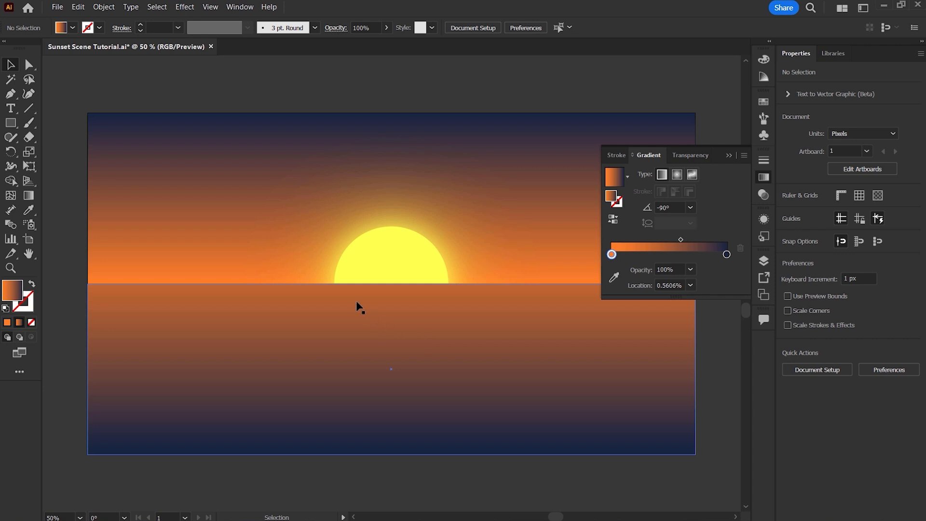
Create a 240 by 240 px circle in the sky beside the sun using the Ellipse tool
drag(10, 122, 58, 152)
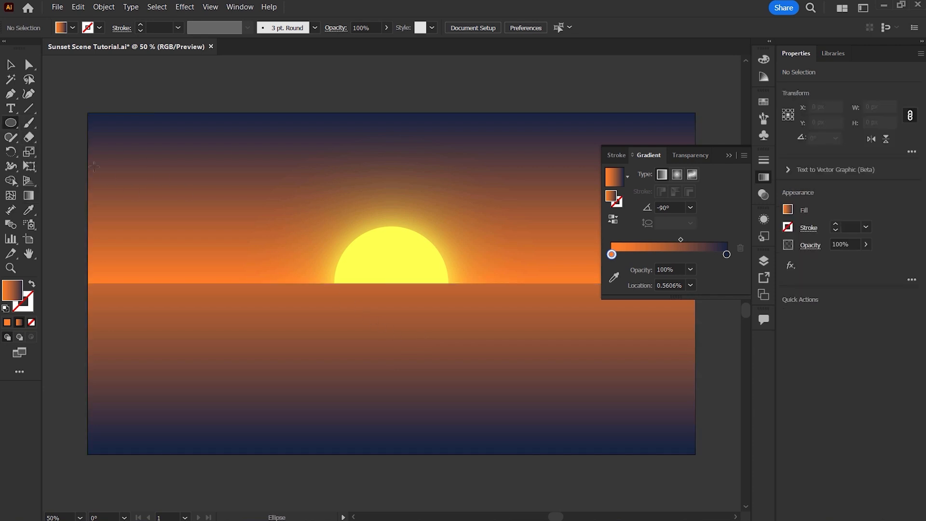
click(194, 190)
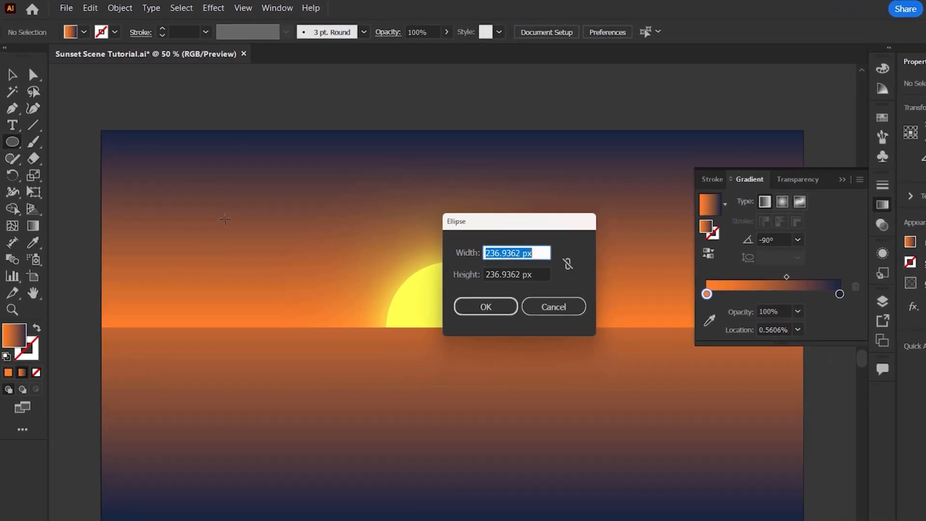
text(240)
key(Tab)
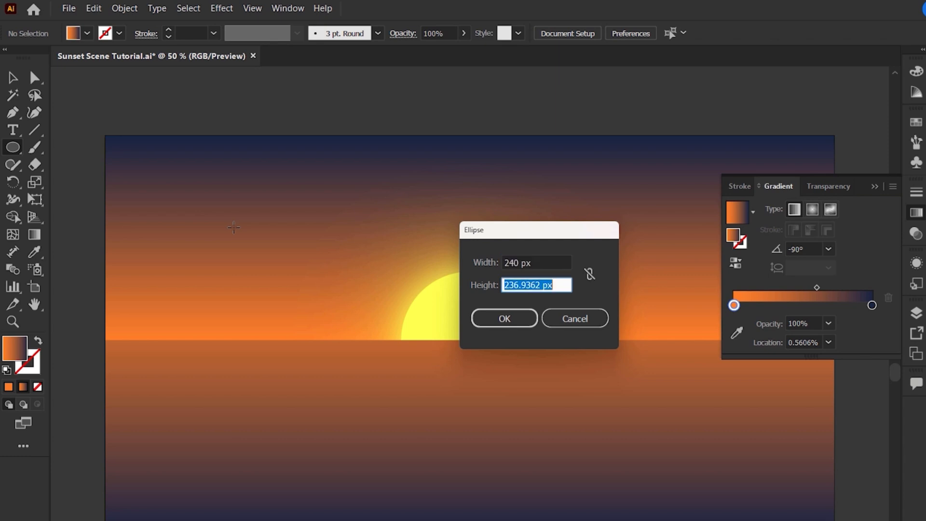
text(240)
key(Return)
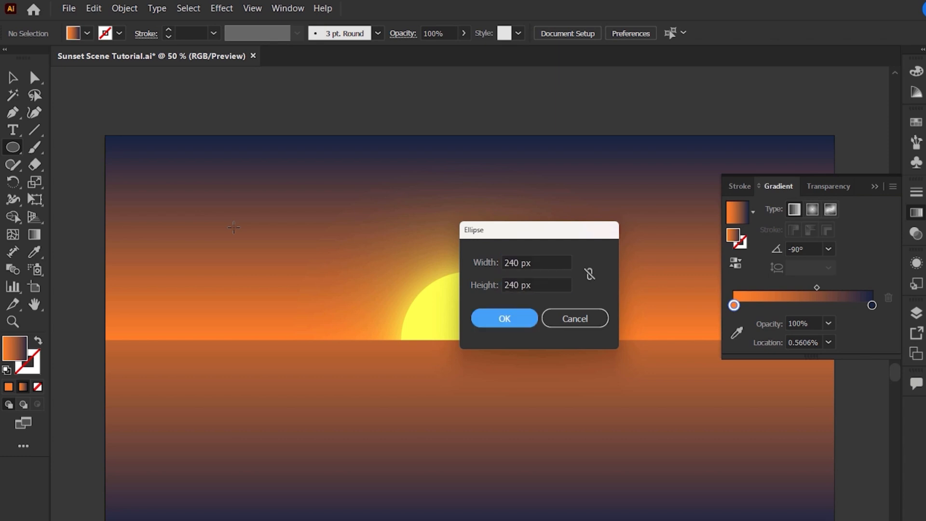
click(505, 319)
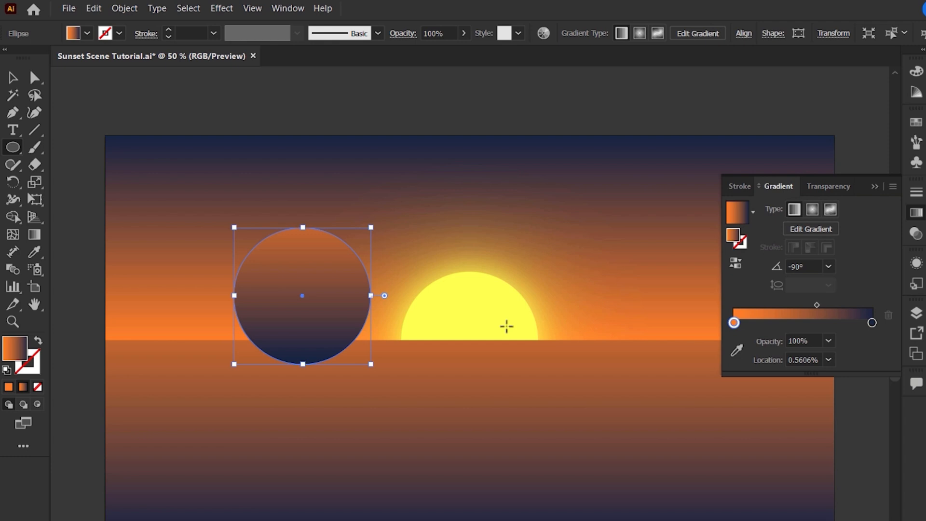
Delete the new circle's top anchor point and place the remaining half-circle directly beneath the sun, flush with the horizon
click(34, 77)
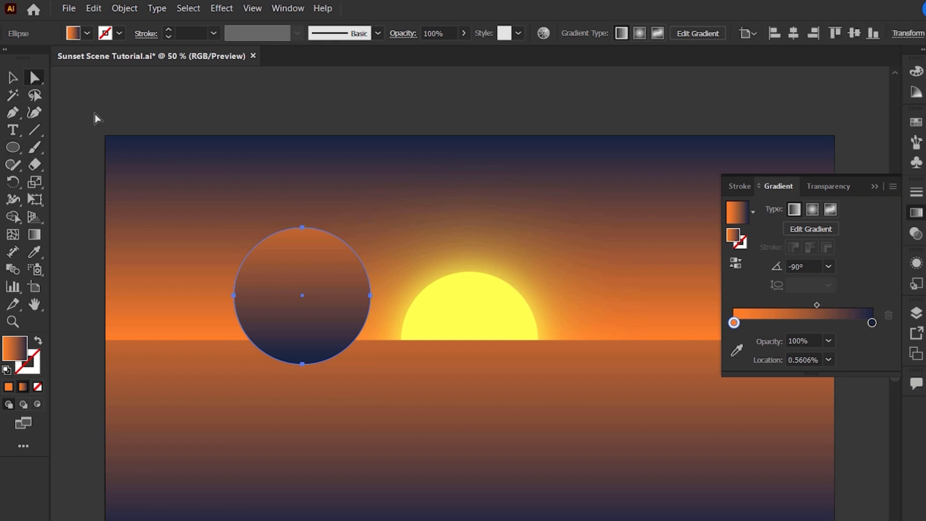
click(303, 228)
key(Delete)
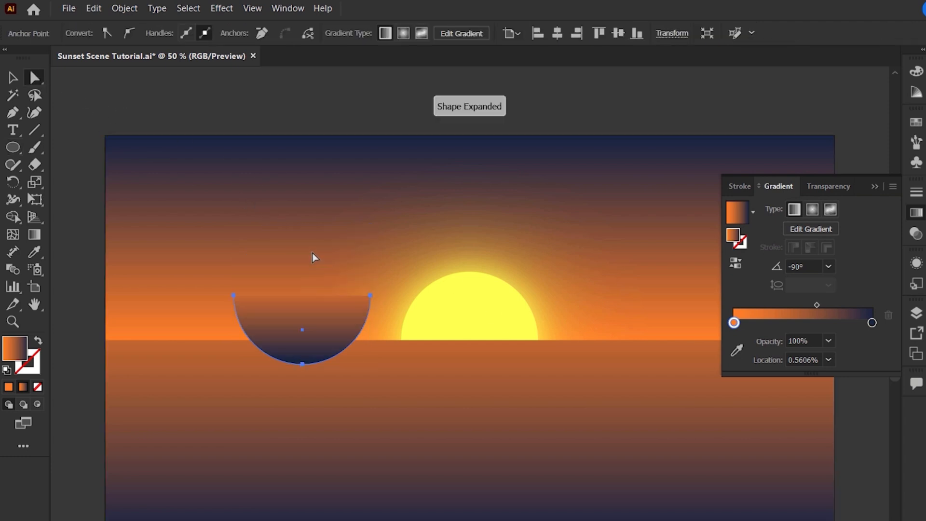
key(v)
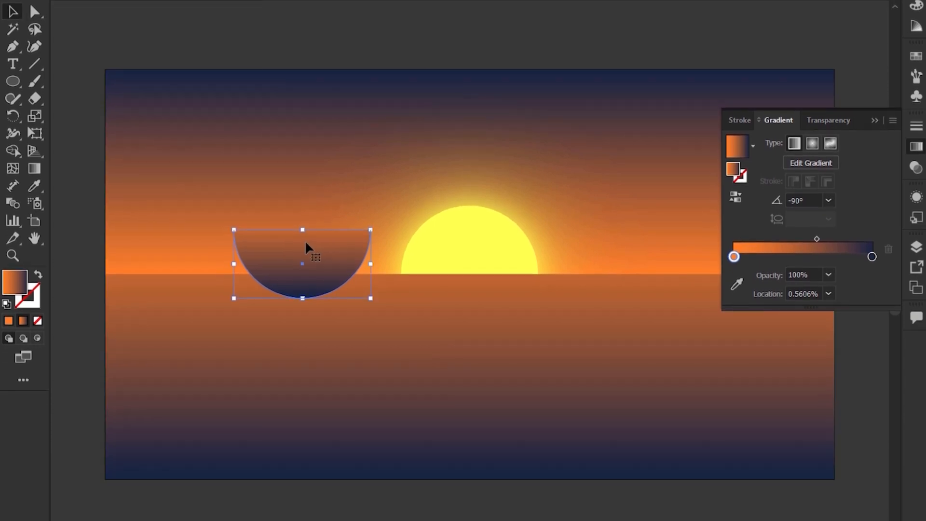
drag(324, 318, 390, 385)
drag(390, 320, 471, 290)
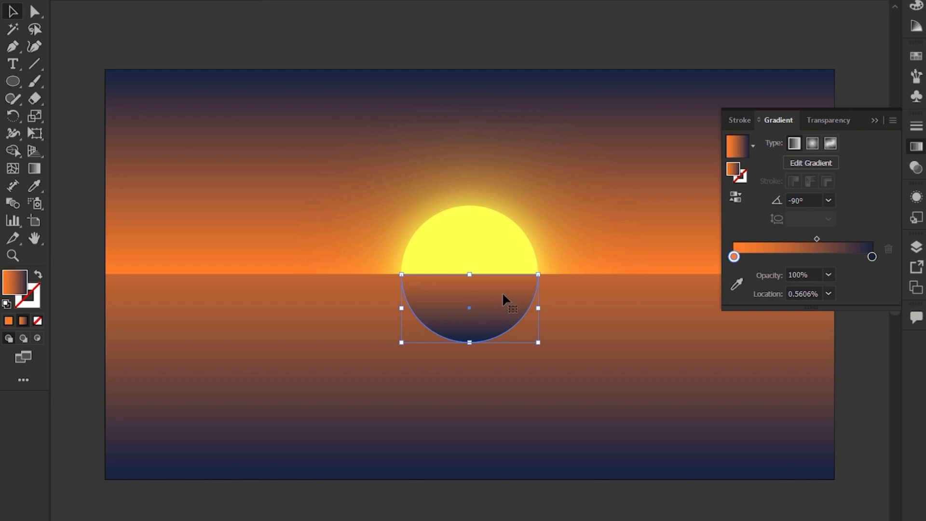
Fill the lower half-circle with the #FFFF4C swatch and stretch it downward to about 230 px tall
click(916, 60)
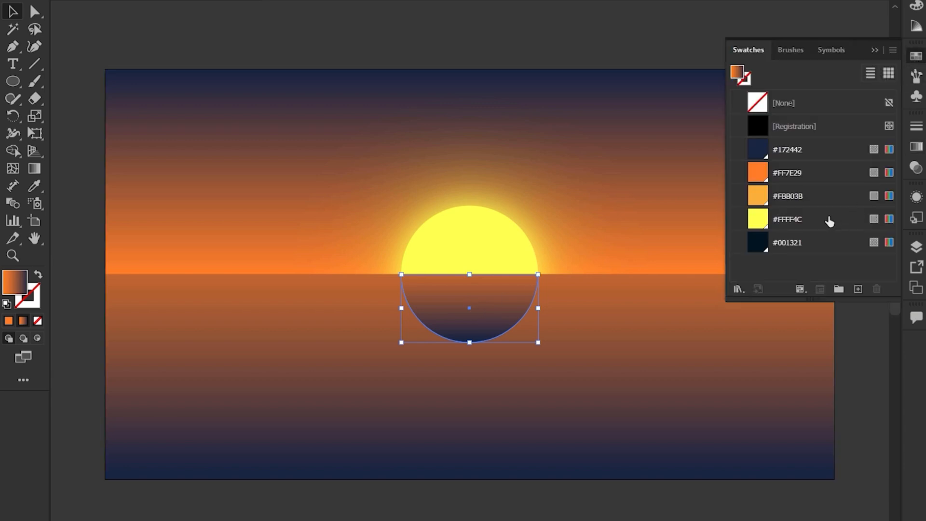
click(818, 227)
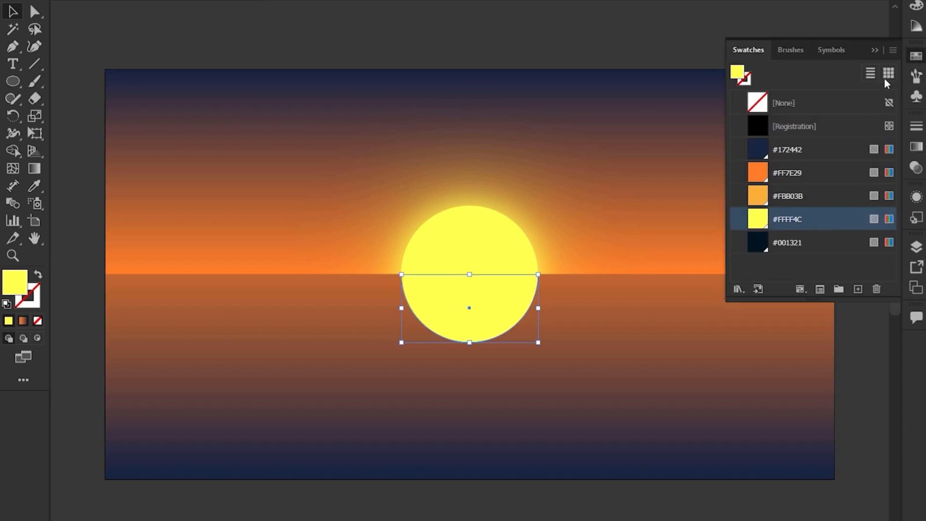
click(876, 50)
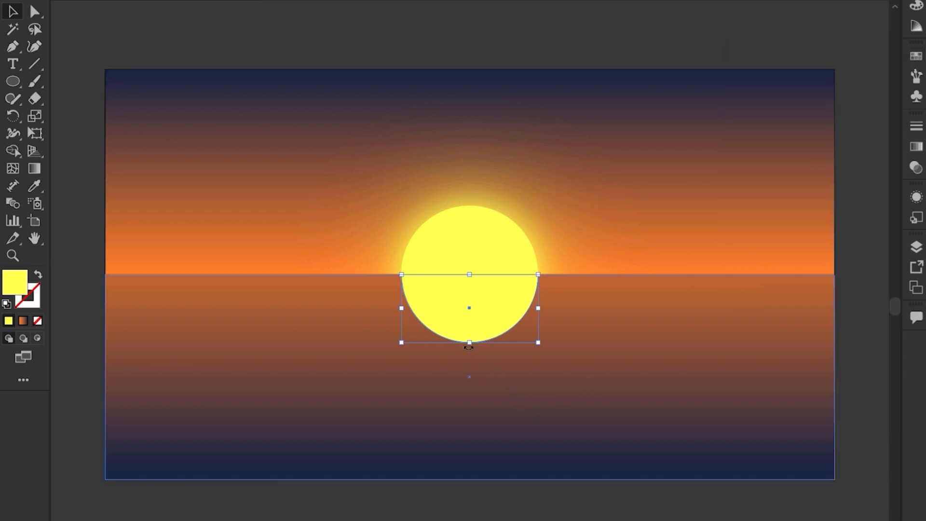
drag(469, 344, 470, 404)
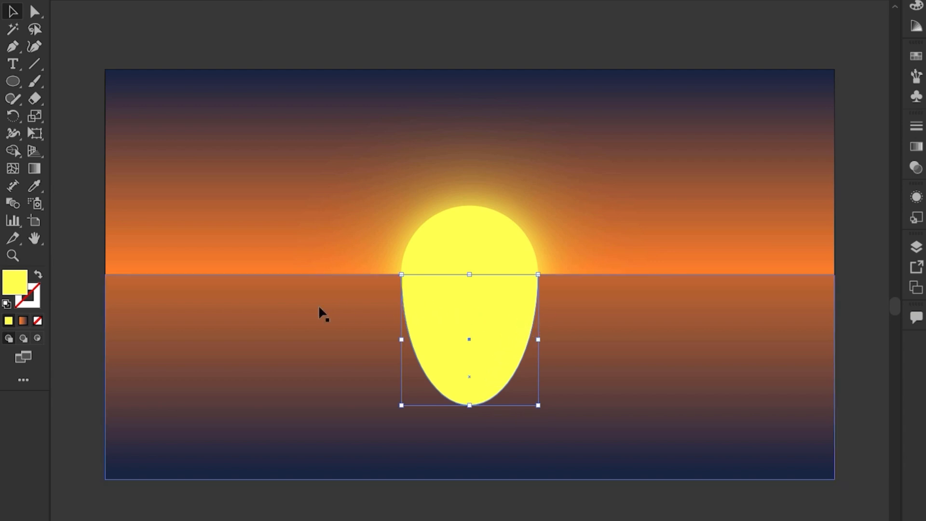
Configure the Wrinkle tool with a 90° brush angle and 100% intensity
click(13, 133)
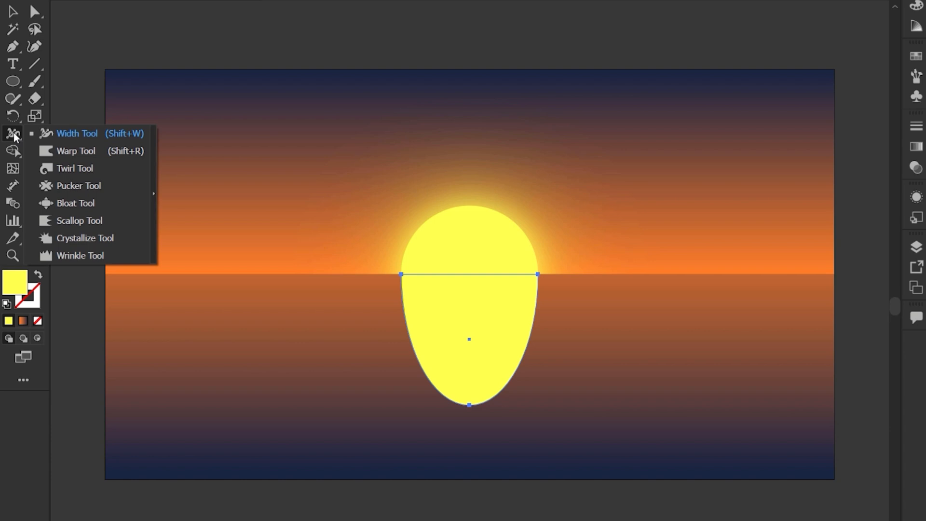
click(120, 255)
double_click(13, 133)
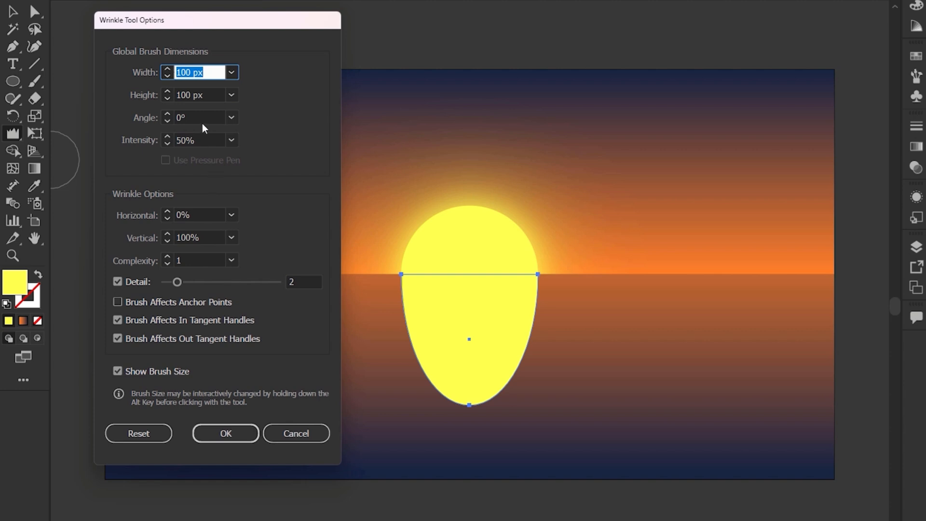
click(178, 117)
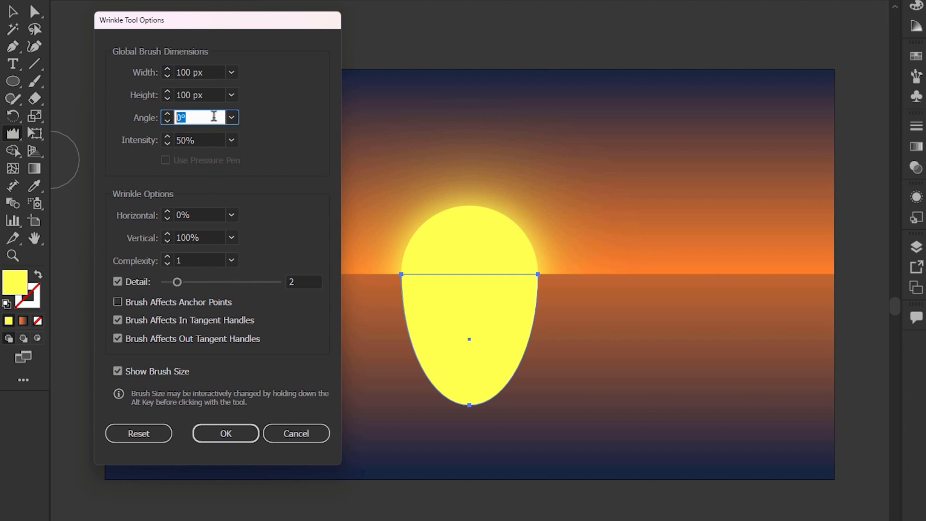
click(204, 138)
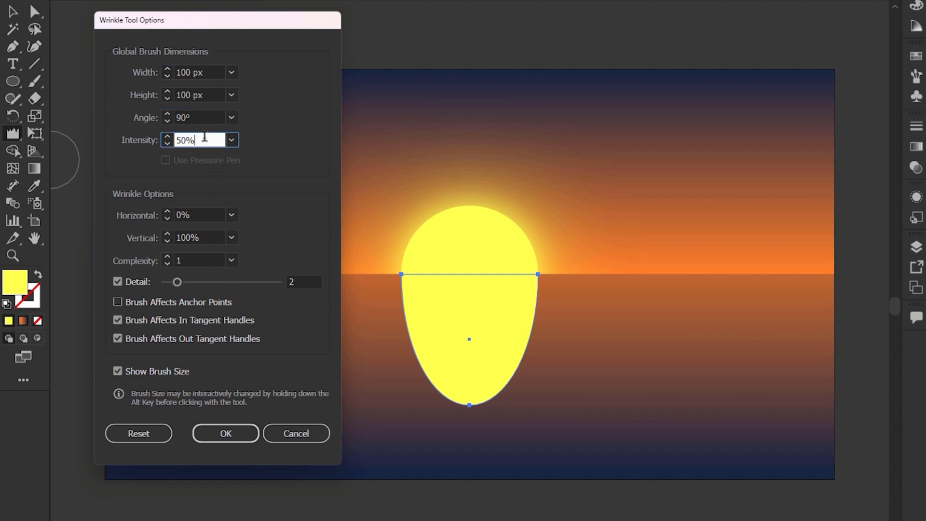
drag(205, 137, 161, 144)
text(100)
click(244, 437)
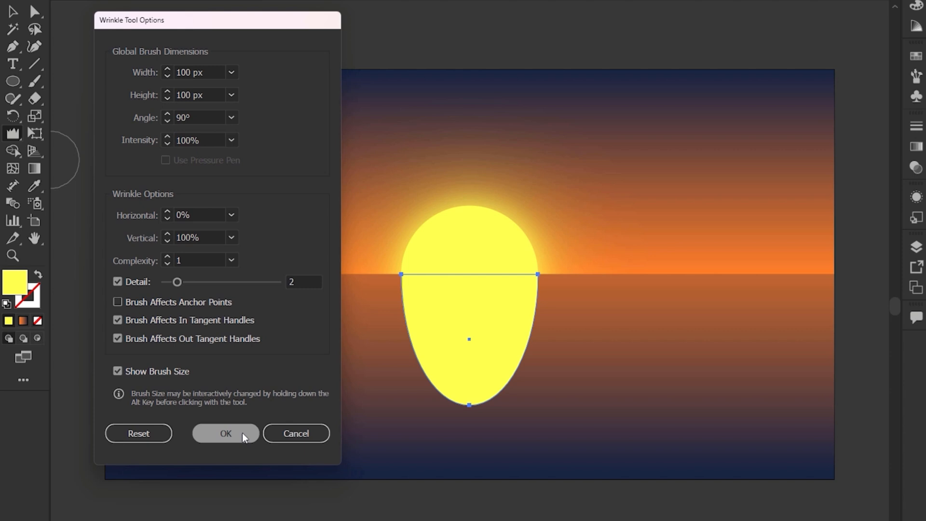
click(244, 437)
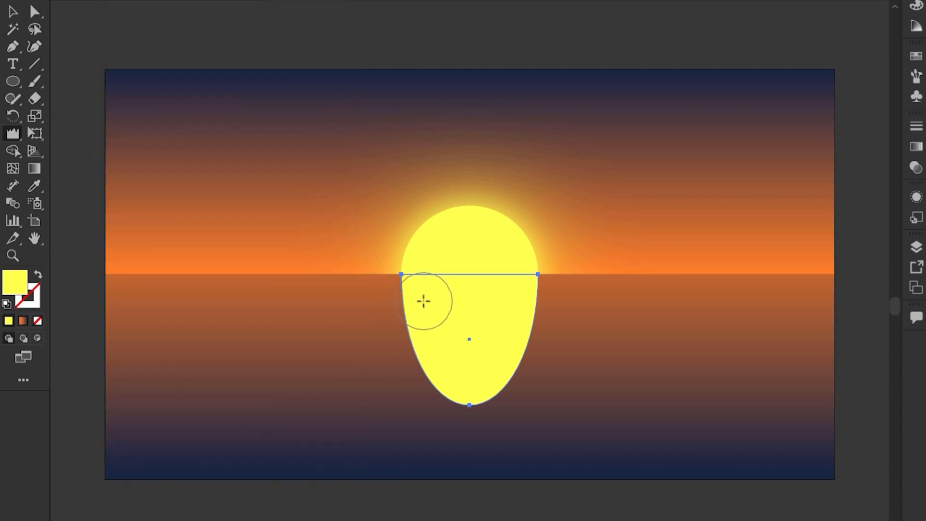
Wrinkle both sides and the bottom edge of the yellow reflection into jagged horizontal ripples with the Wrinkle tool
drag(424, 301, 403, 299)
mouse_move(535, 297)
mouse_down()
mouse_move(557, 296)
mouse_move(408, 310)
mouse_move(391, 350)
mouse_move(425, 367)
mouse_up()
mouse_move(502, 368)
mouse_down()
mouse_move(474, 395)
mouse_move(417, 399)
mouse_move(469, 406)
mouse_move(479, 389)
mouse_up()
drag(519, 314, 532, 312)
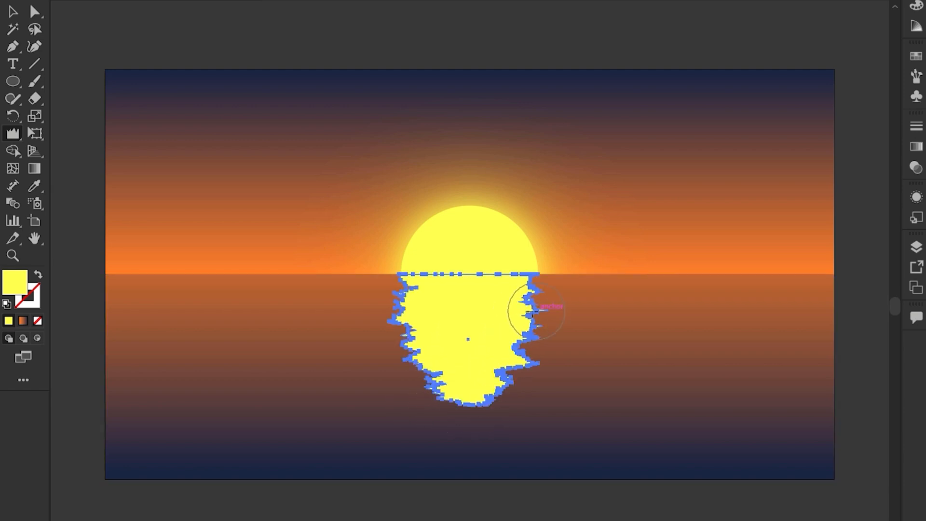
mouse_move(424, 304)
mouse_down()
mouse_move(427, 336)
mouse_move(416, 340)
mouse_move(526, 348)
mouse_move(504, 335)
mouse_up()
drag(458, 387, 434, 386)
key(v)
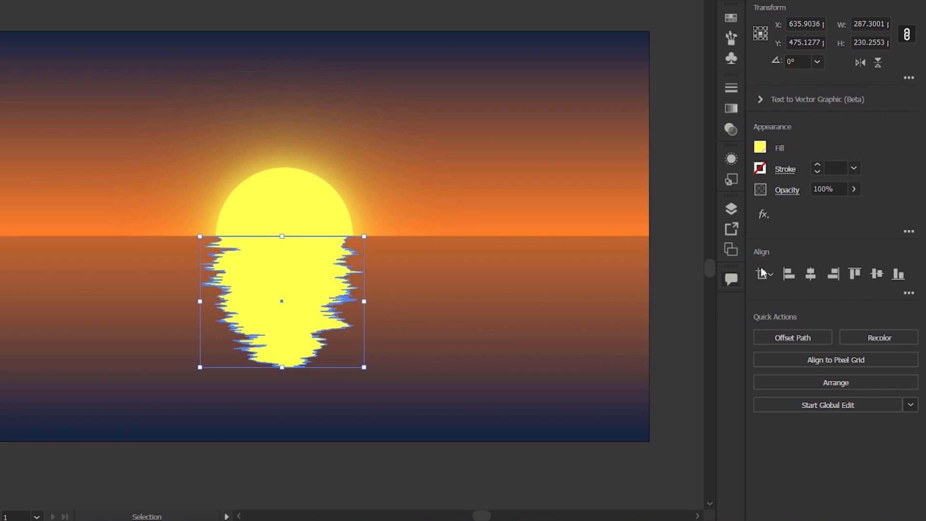
Set the sun reflection's opacity to 70% and deselect it
click(814, 190)
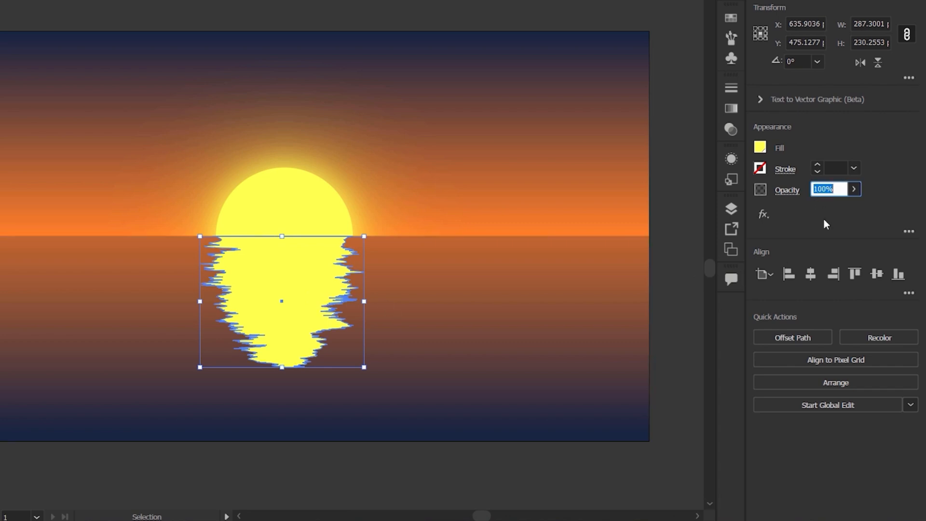
text(70)
key(Return)
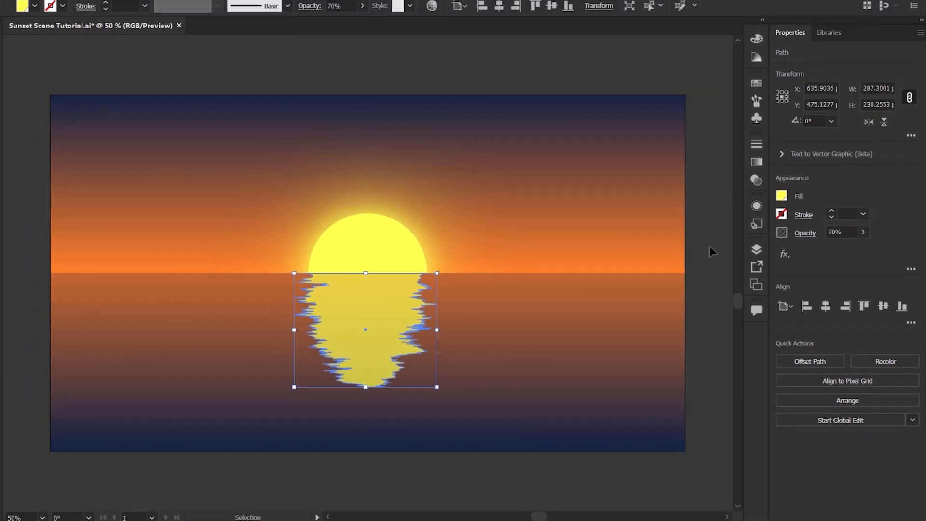
click(686, 212)
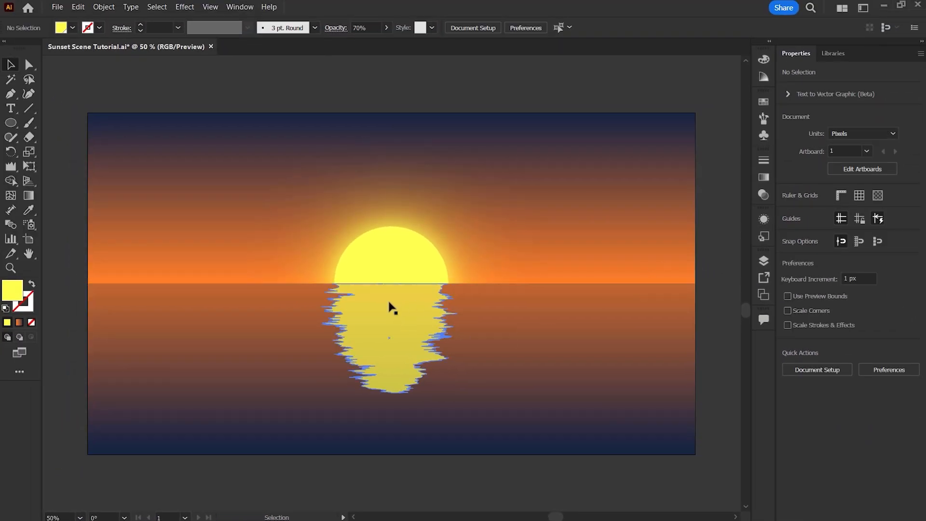
key(ctrl+plus)
scroll(374, 301, up, 5)
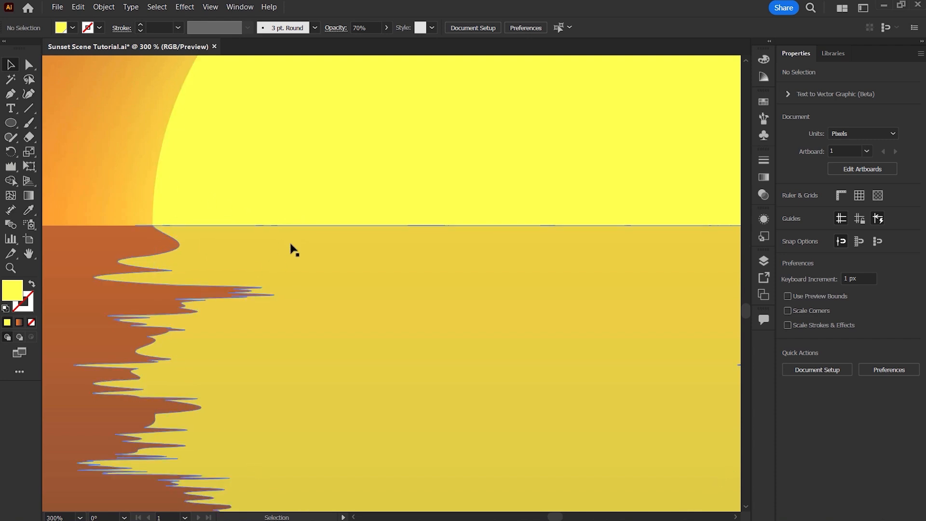
scroll(292, 249, down, 5)
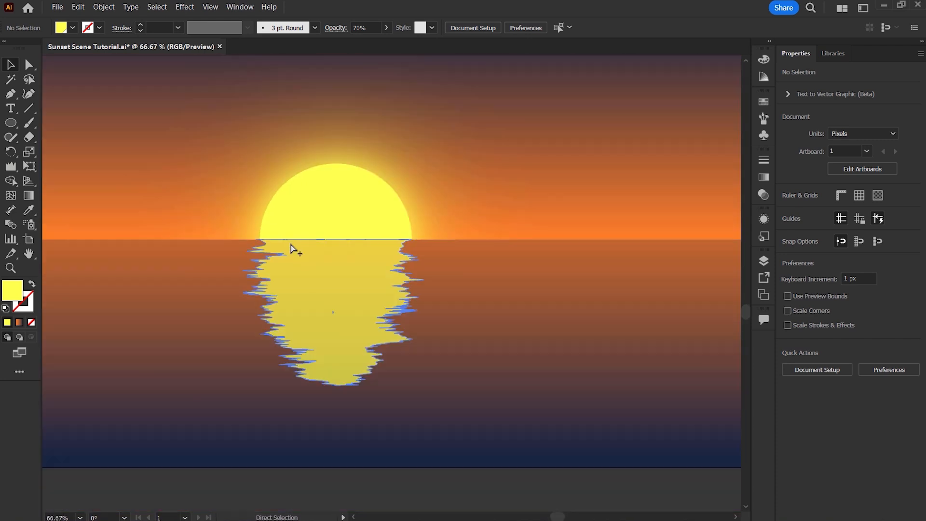
scroll(292, 249, down, 1)
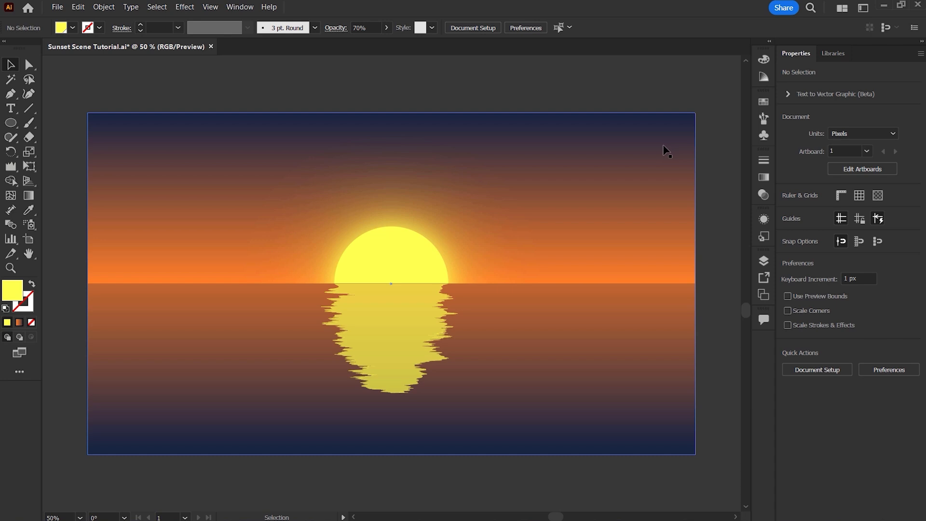
Draw a circle about 6.6 px wide above the artboard and fill it with white, hex ffffff
click(13, 125)
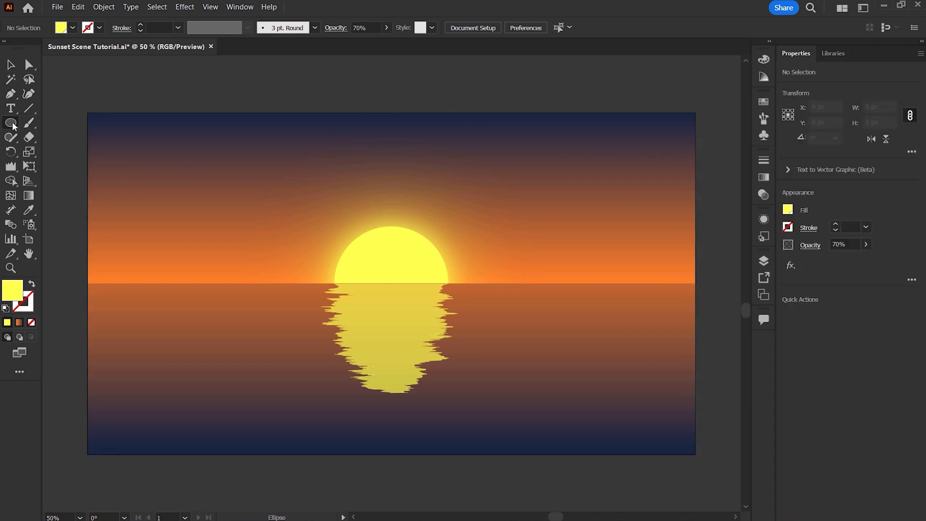
drag(326, 85, 328, 87)
scroll(326, 74, up, 5)
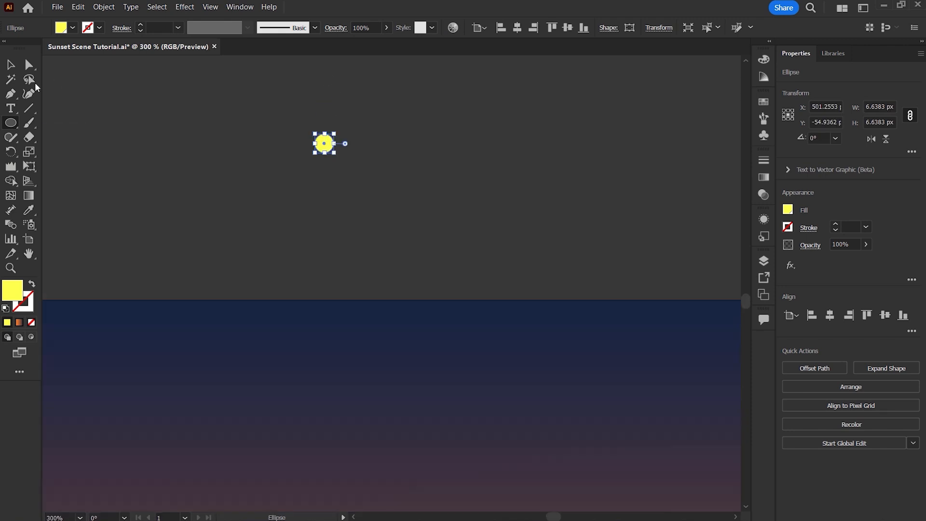
key(v)
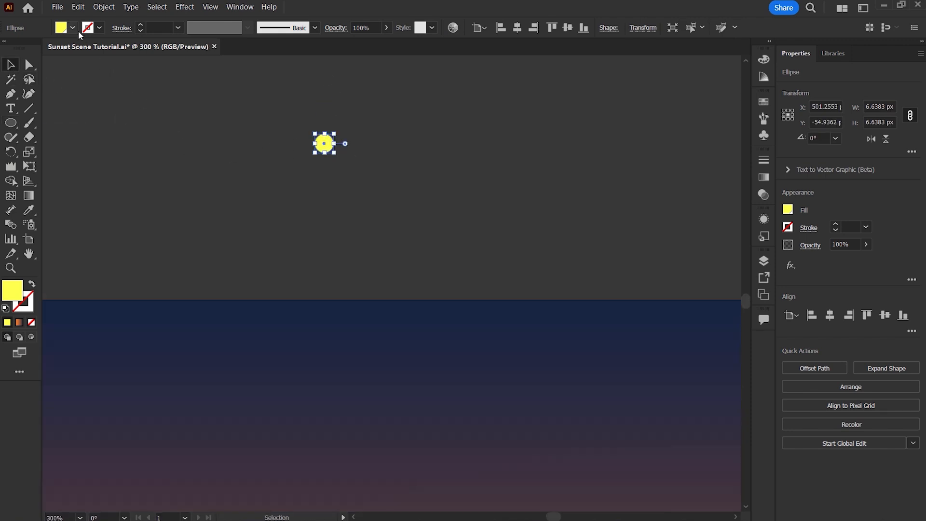
double_click(21, 290)
text(ffffff)
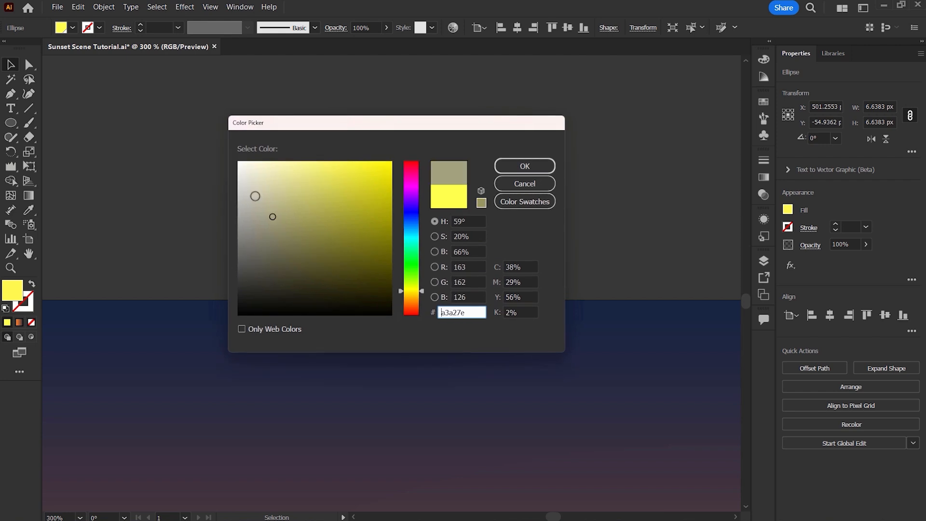
click(524, 165)
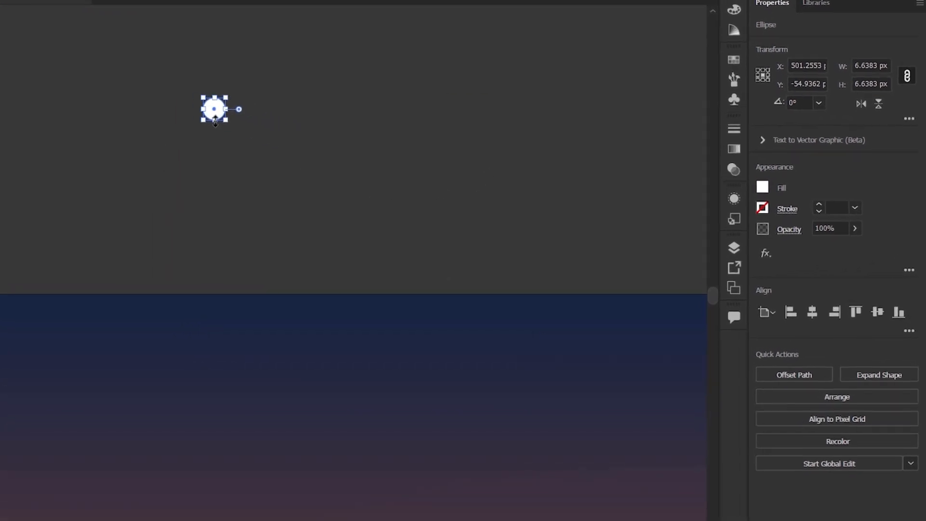
Create a scatter brush with the default options from the white circle, and delete the circle
click(722, 64)
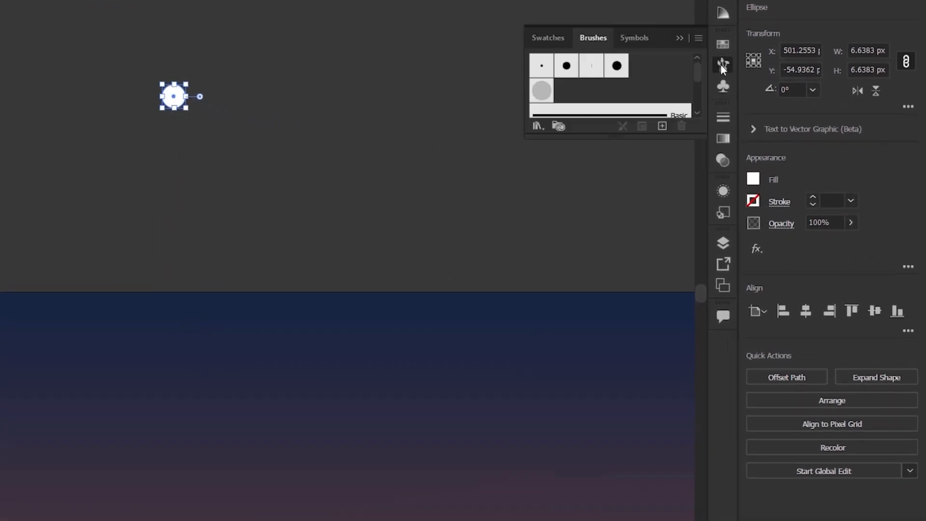
mouse_move(645, 140)
mouse_down()
mouse_move(640, 244)
mouse_move(651, 260)
mouse_up()
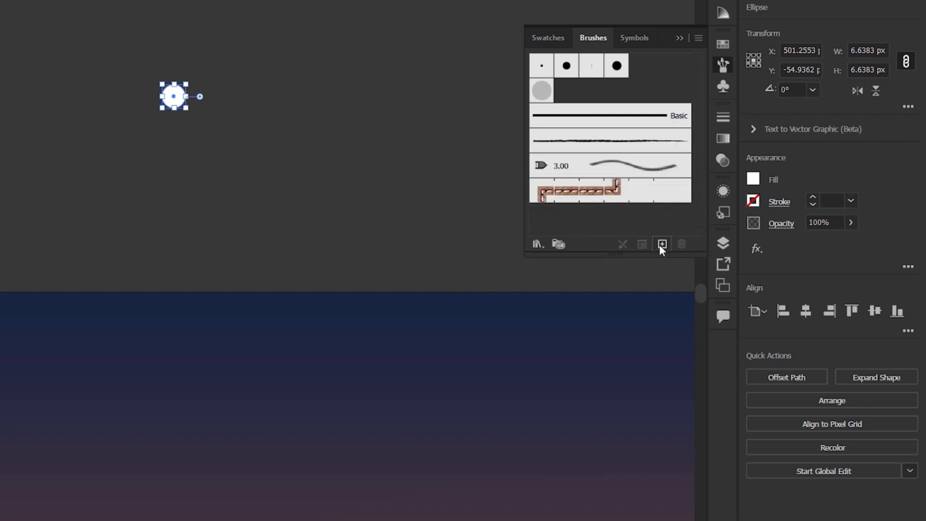
click(661, 245)
click(324, 243)
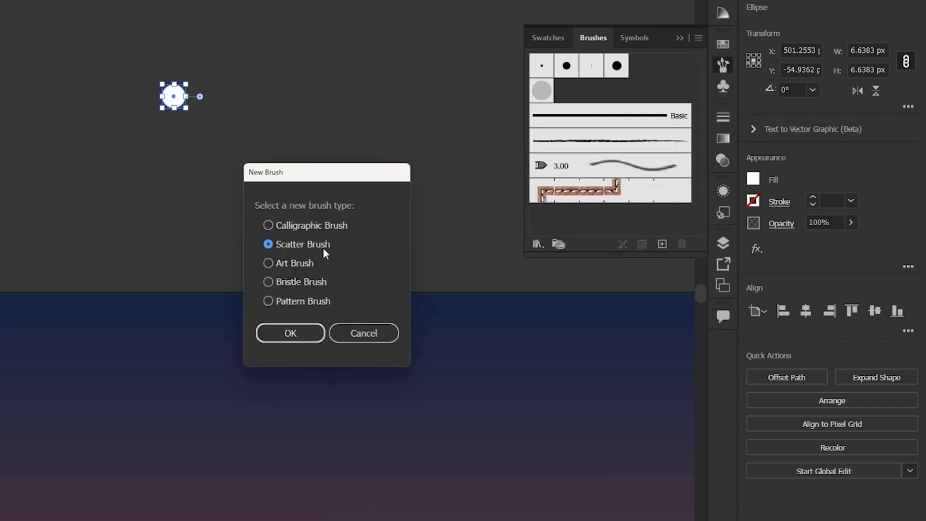
click(309, 336)
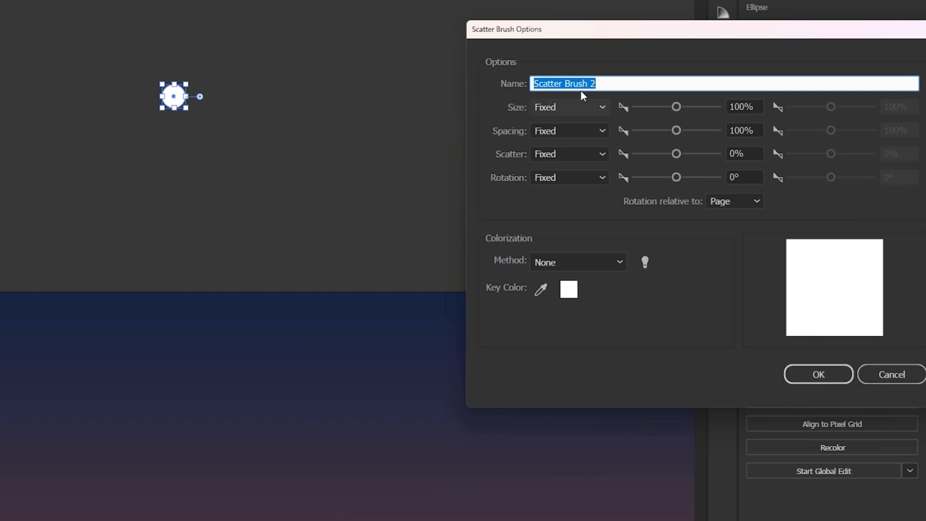
mouse_move(642, 33)
mouse_down()
mouse_move(605, 41)
mouse_move(430, 27)
mouse_up()
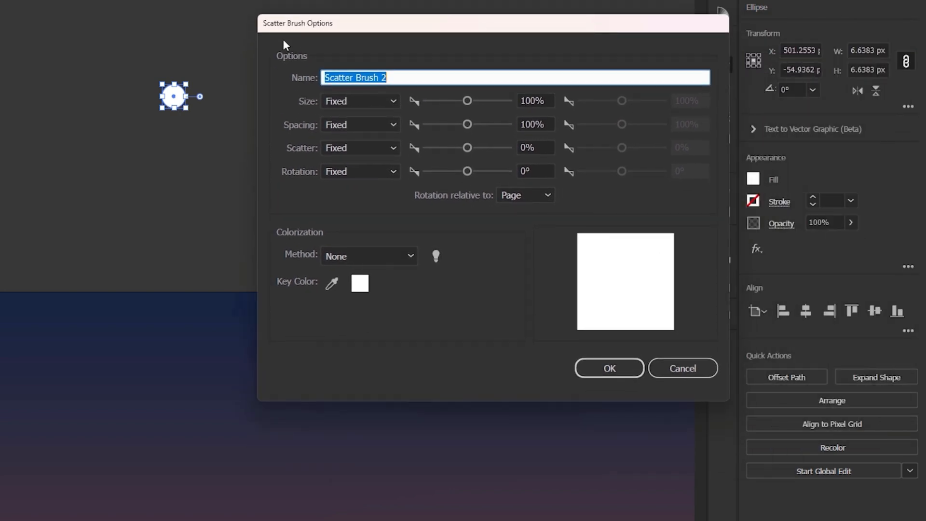
click(588, 367)
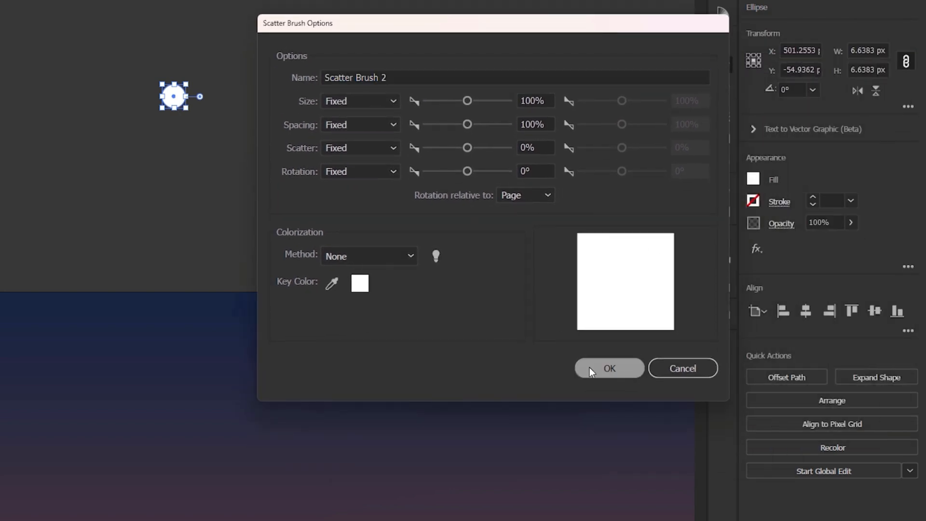
key(Delete)
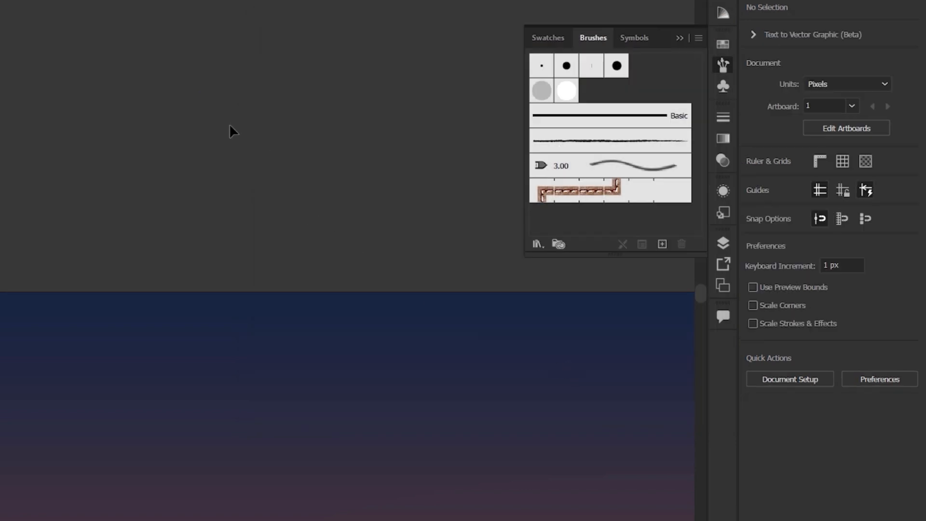
Draw a horizontal line about 1376 px long across the sky above the sun and apply Scatter Brush 2 to it
scroll(231, 124, down, 6)
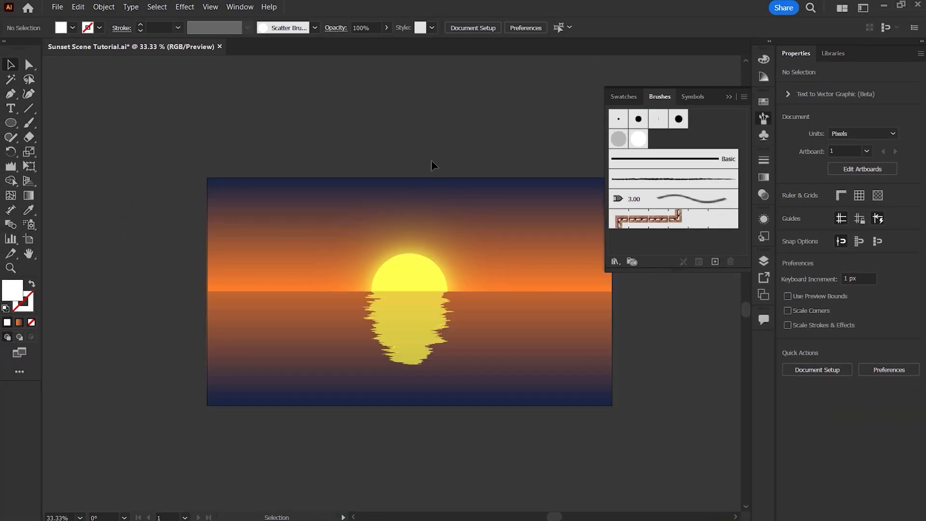
drag(433, 167, 412, 136)
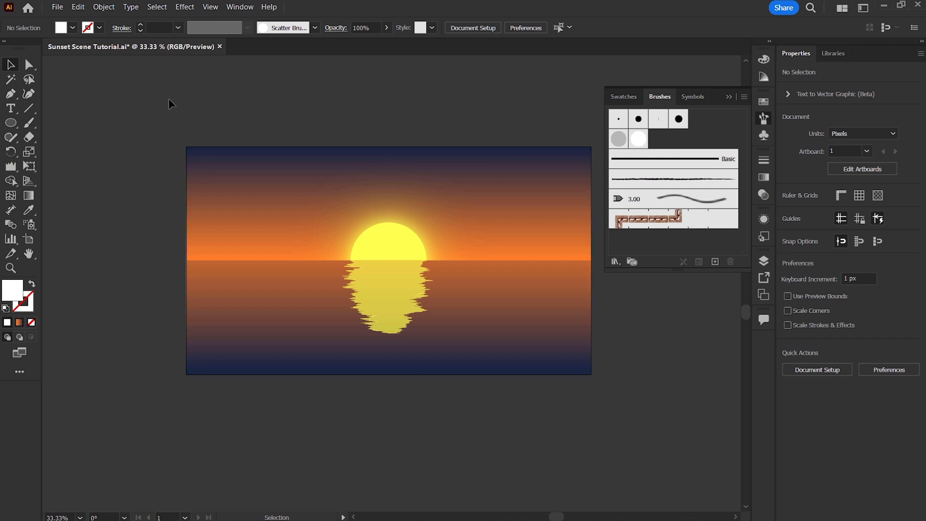
click(10, 94)
drag(168, 187, 128, 199)
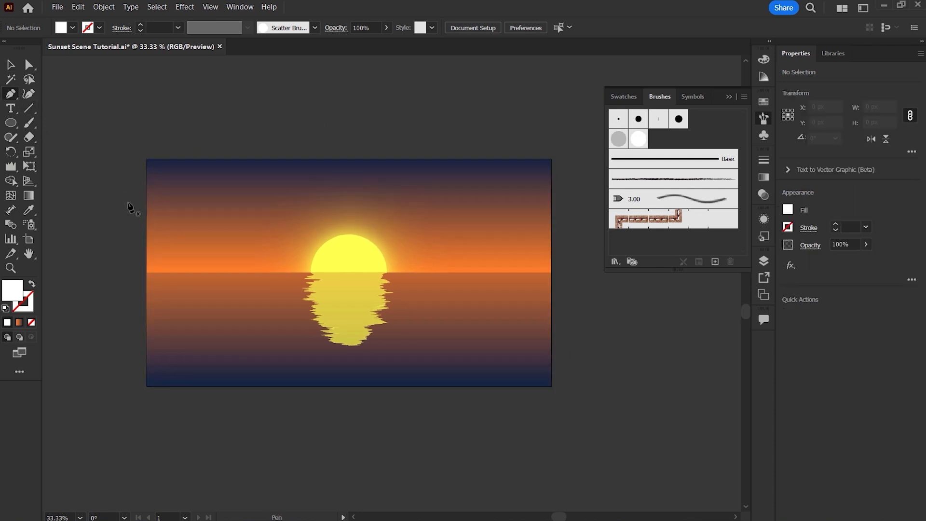
click(134, 205)
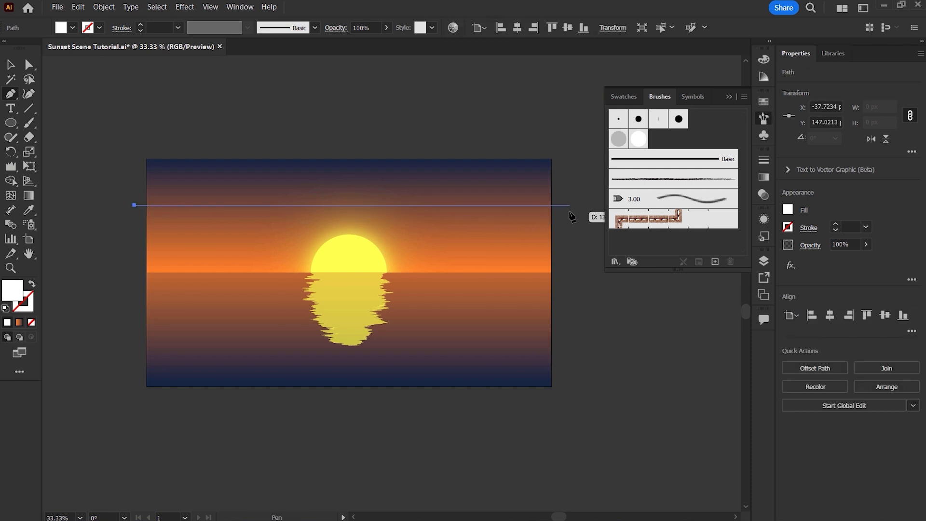
click(570, 205)
click(10, 66)
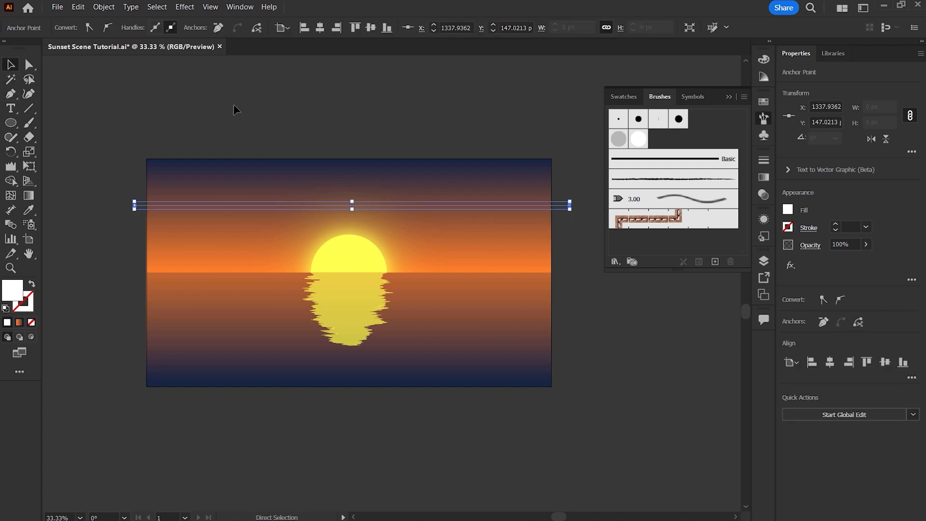
click(641, 141)
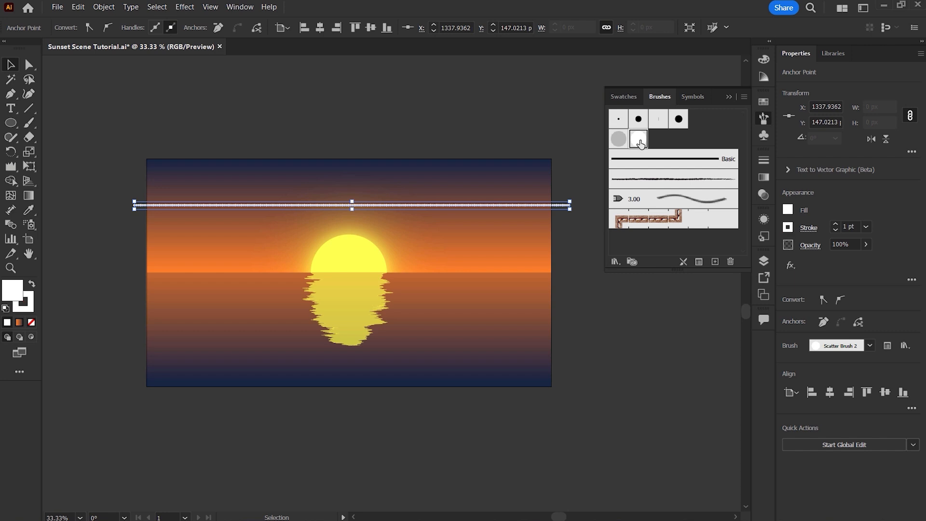
Bend the line upward into an arch about 118 px high without fill, and move it slightly down in the sky
click(10, 94)
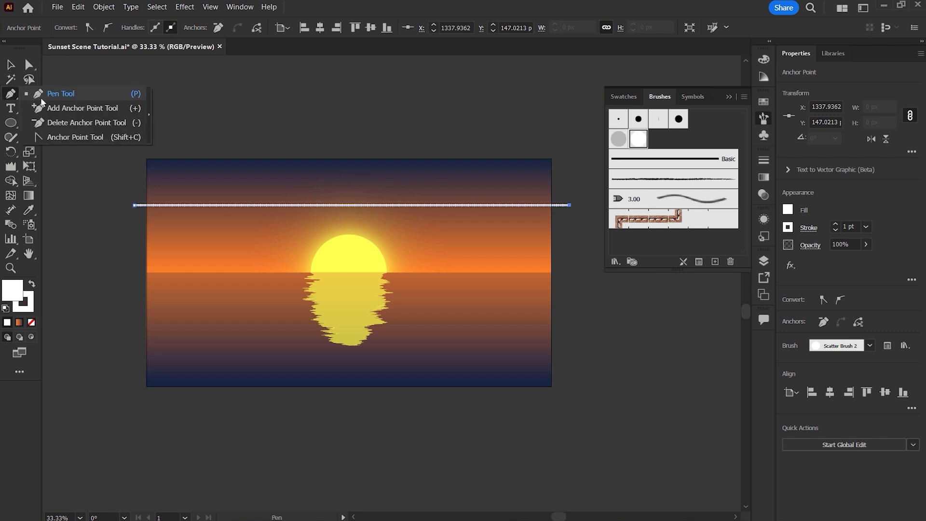
click(73, 137)
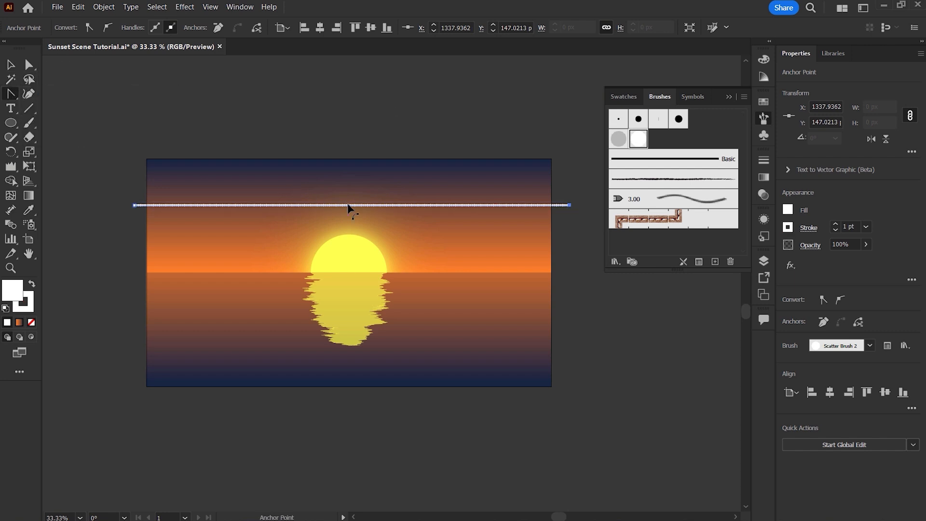
drag(348, 205, 347, 169)
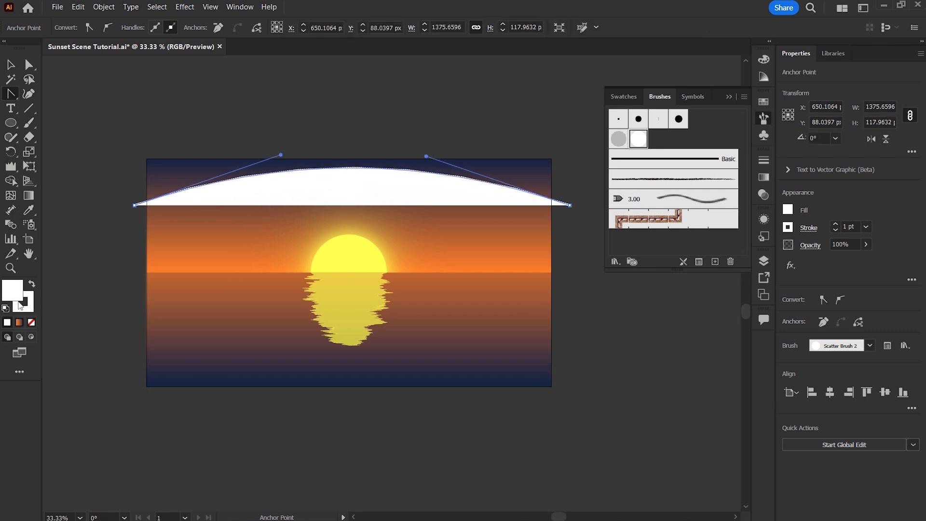
click(32, 322)
key(v)
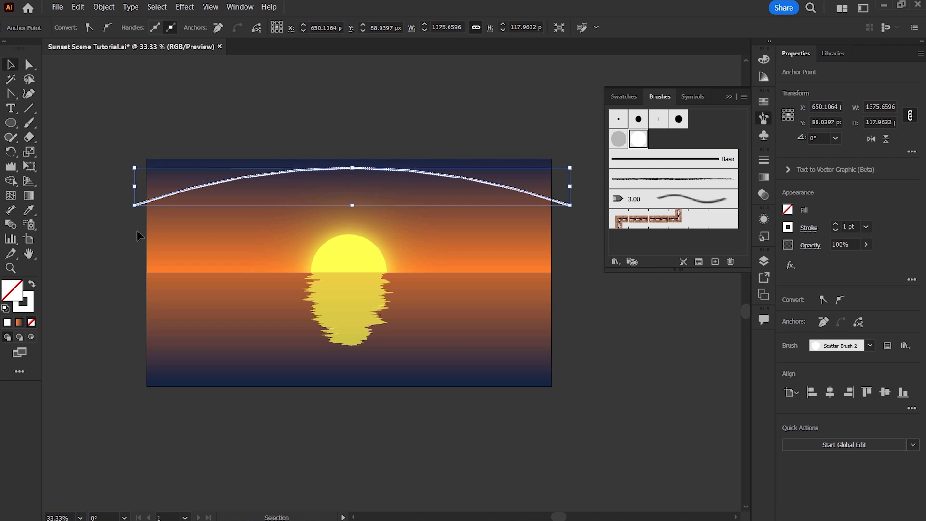
drag(333, 169, 332, 183)
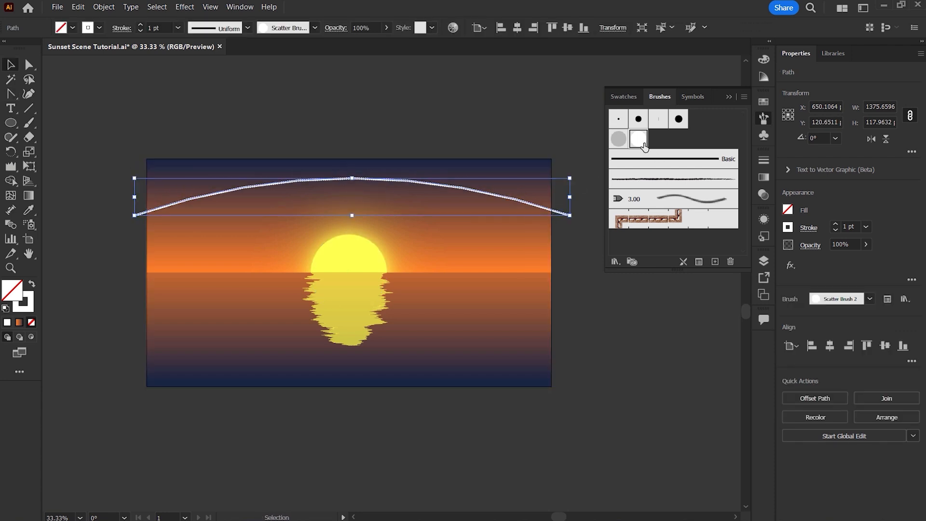
Set Scatter Brush 2's size to Random, from 10% to 56%
double_click(639, 140)
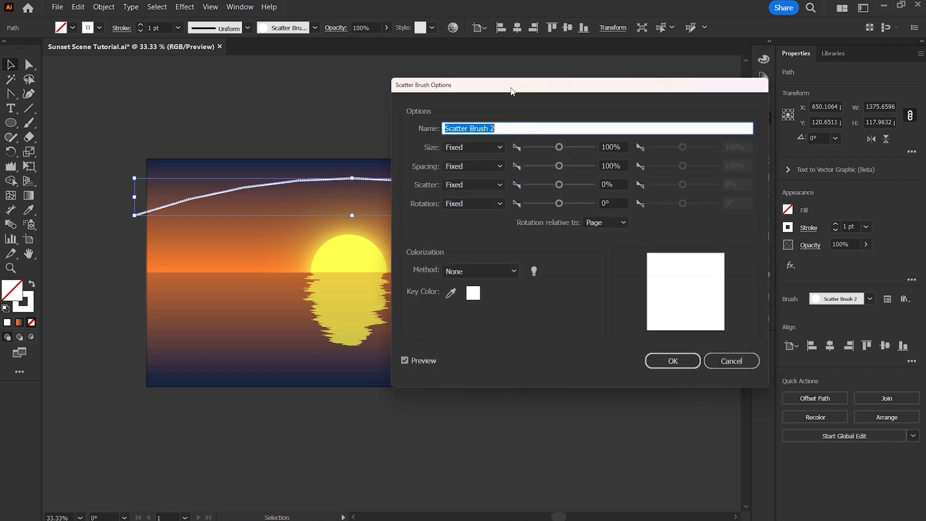
drag(512, 91, 618, 95)
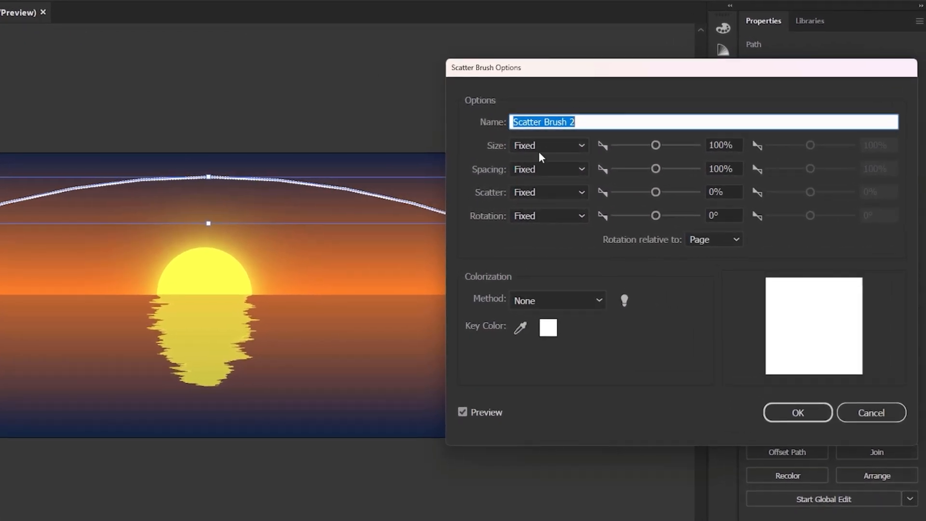
click(543, 152)
click(570, 182)
click(655, 145)
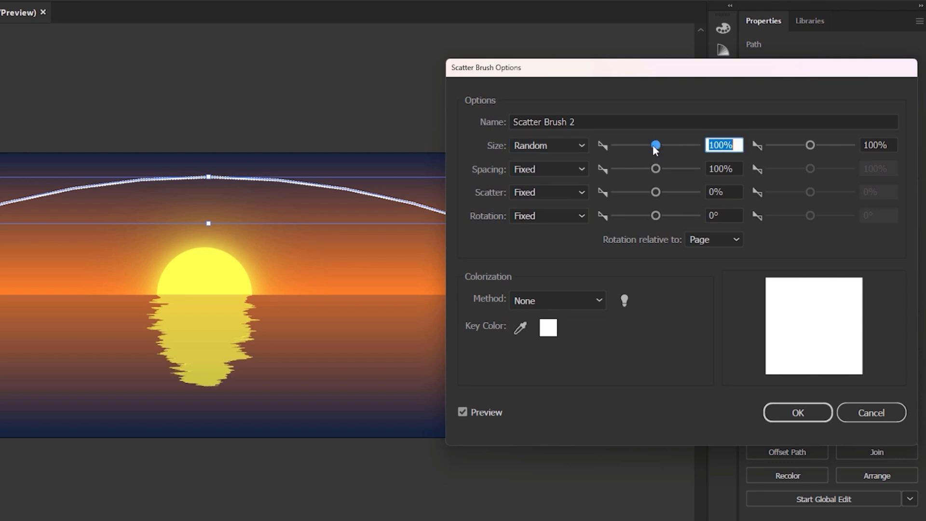
drag(653, 145, 619, 147)
drag(804, 143, 794, 146)
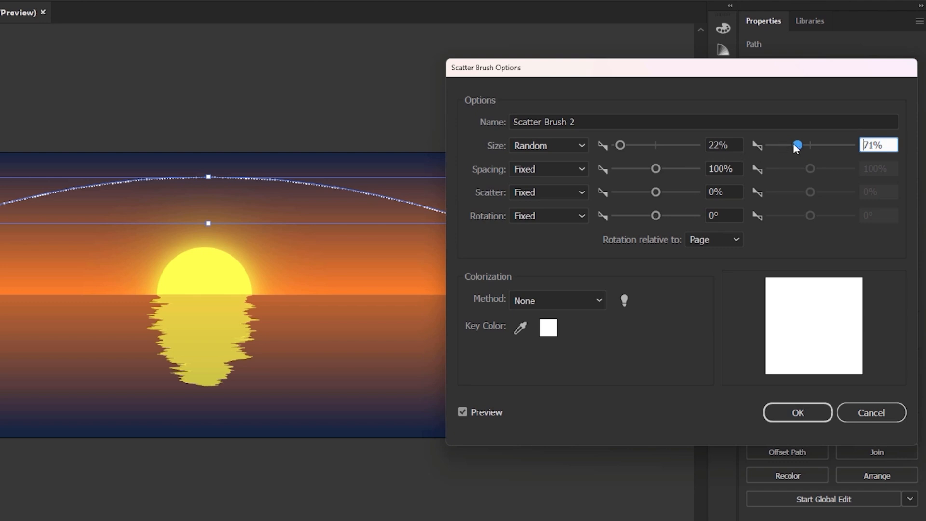
drag(626, 147, 602, 146)
Set the scatter brush's spacing to Random, from 51% to 340%
click(554, 171)
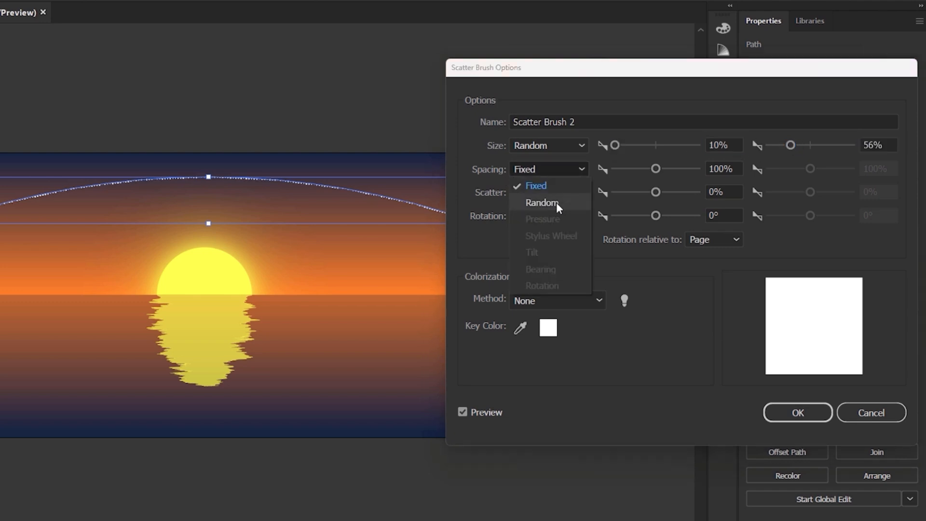
click(557, 201)
drag(655, 169, 634, 168)
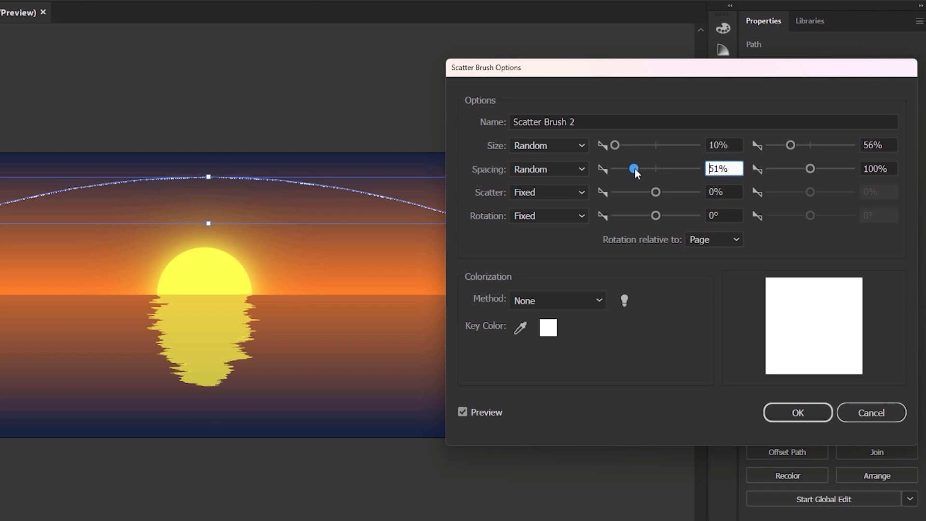
drag(814, 170, 823, 167)
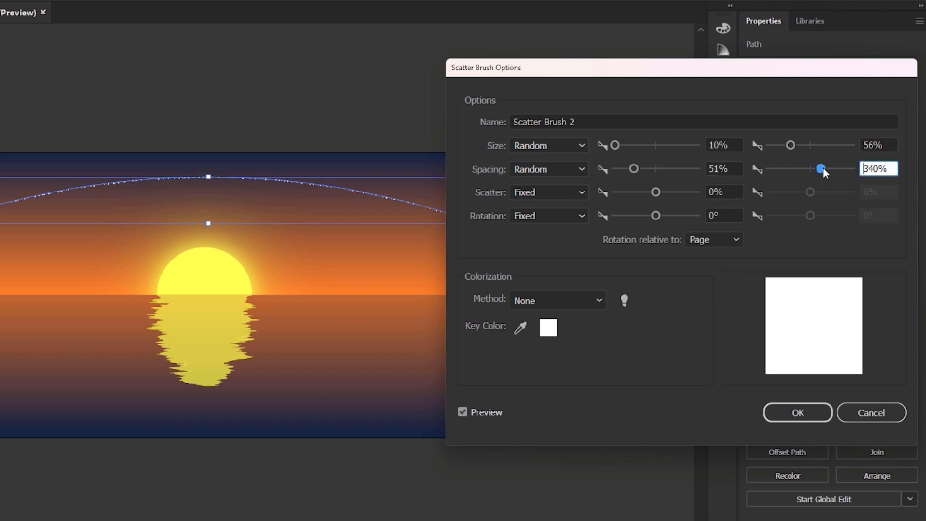
Set the brush's scatter to Random, from -1000% to 1000%
click(553, 192)
click(549, 225)
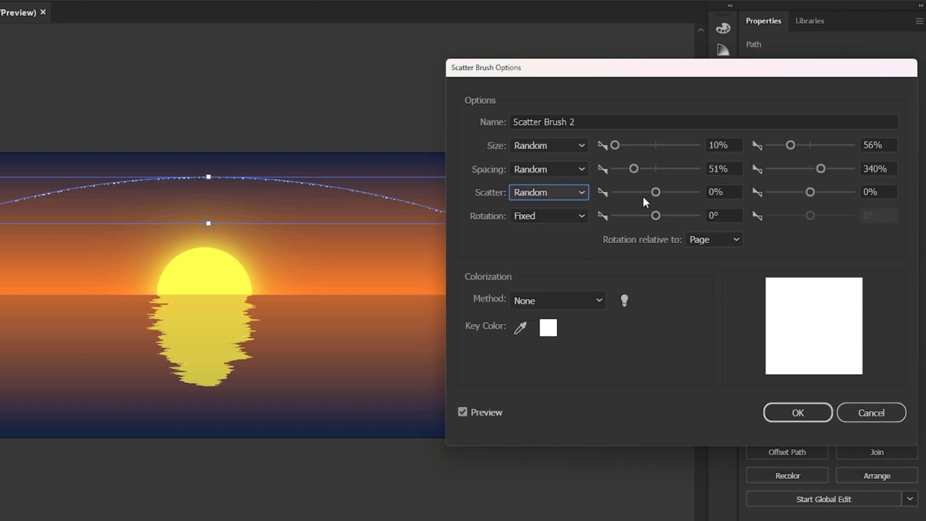
drag(655, 192, 627, 192)
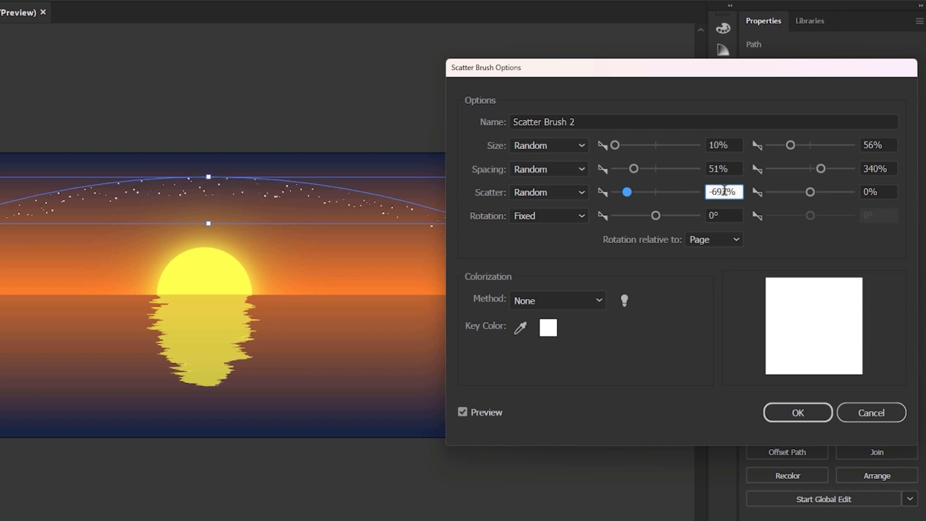
click(811, 192)
drag(813, 191, 860, 192)
drag(624, 193, 613, 194)
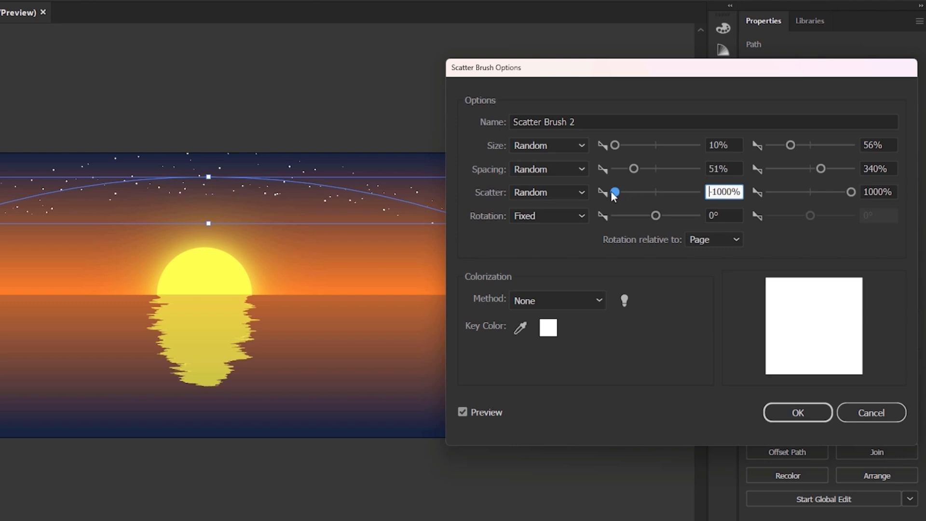
click(853, 192)
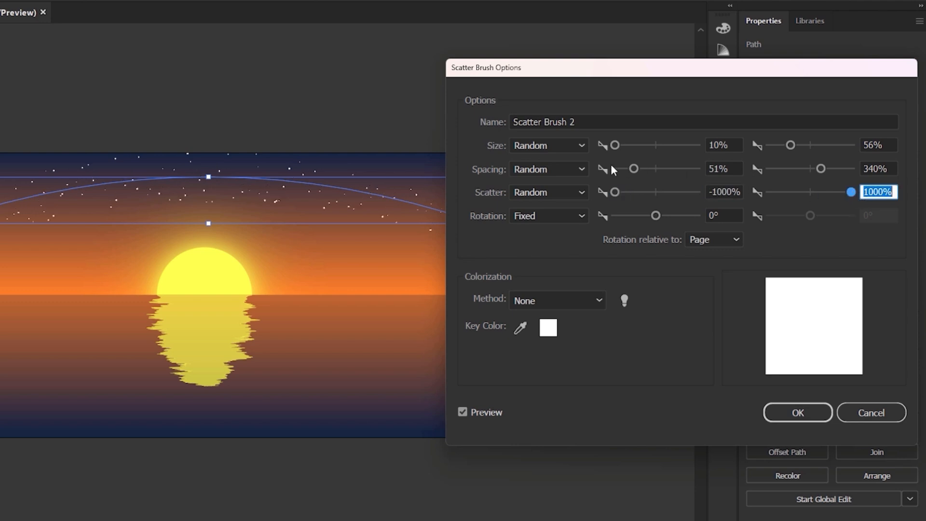
Raise the brush's maximum spacing to 474% and apply the brush changes to the existing strokes
mouse_move(820, 169)
mouse_down()
mouse_move(812, 170)
mouse_move(824, 169)
mouse_up()
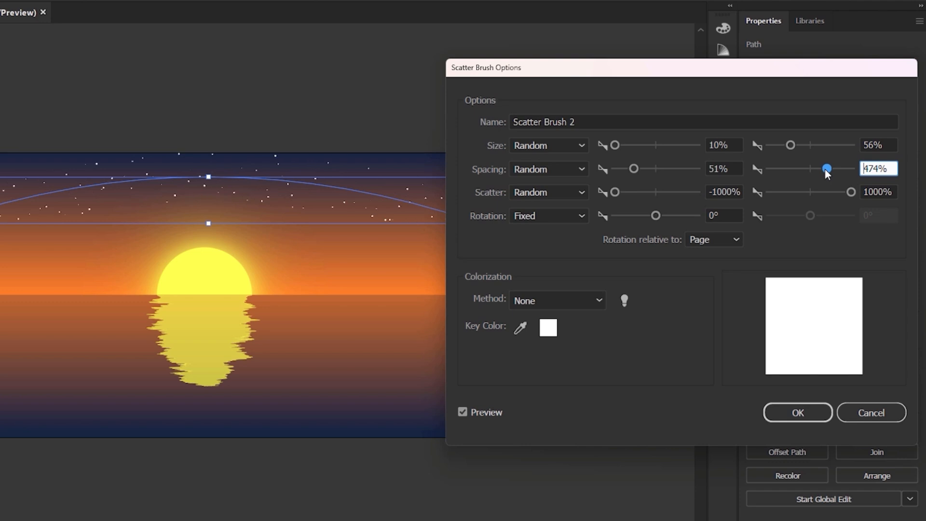
click(800, 413)
click(329, 307)
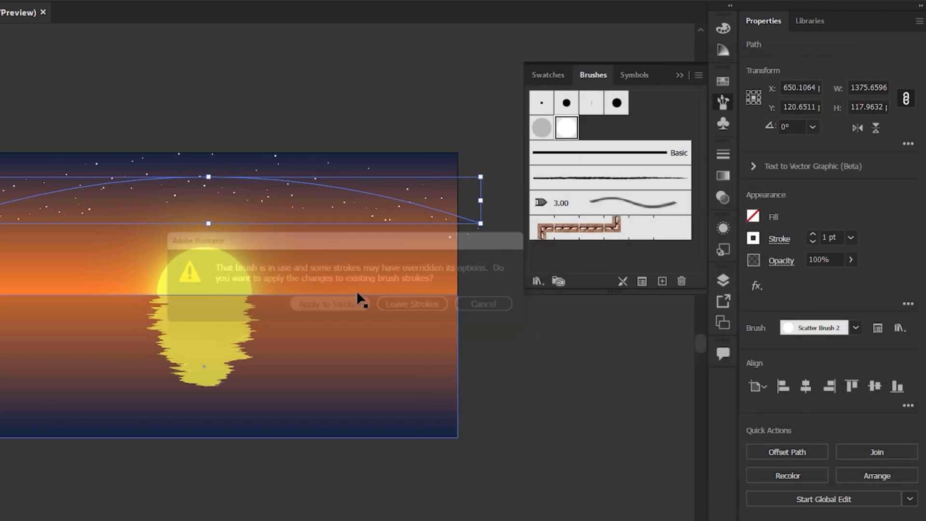
Enlarge the arched star path from its center to about 1501 px wide and set its opacity to 80%
drag(480, 176, 506, 173)
click(433, 93)
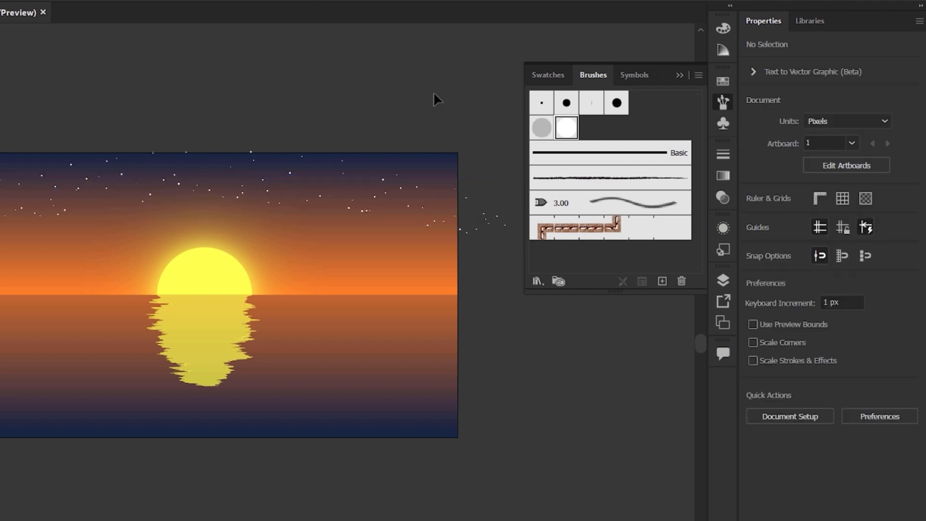
click(497, 223)
click(817, 260)
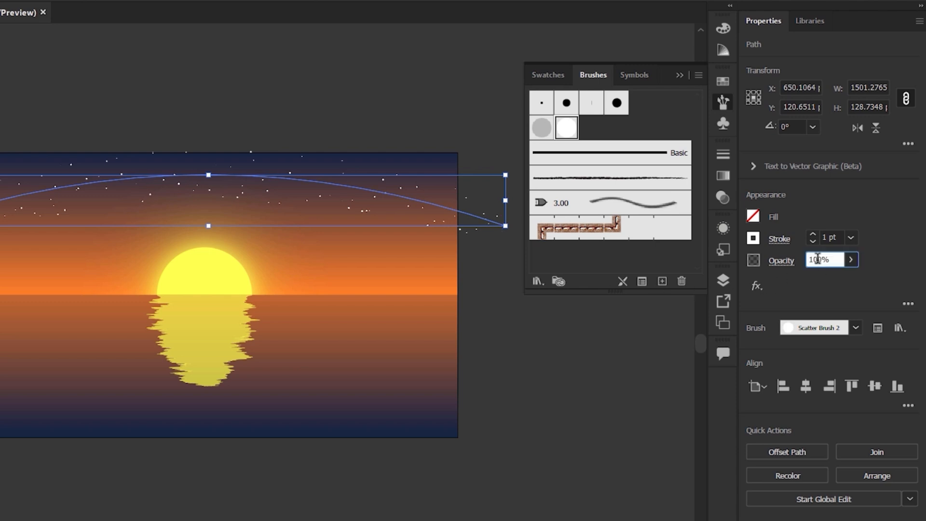
text(80)
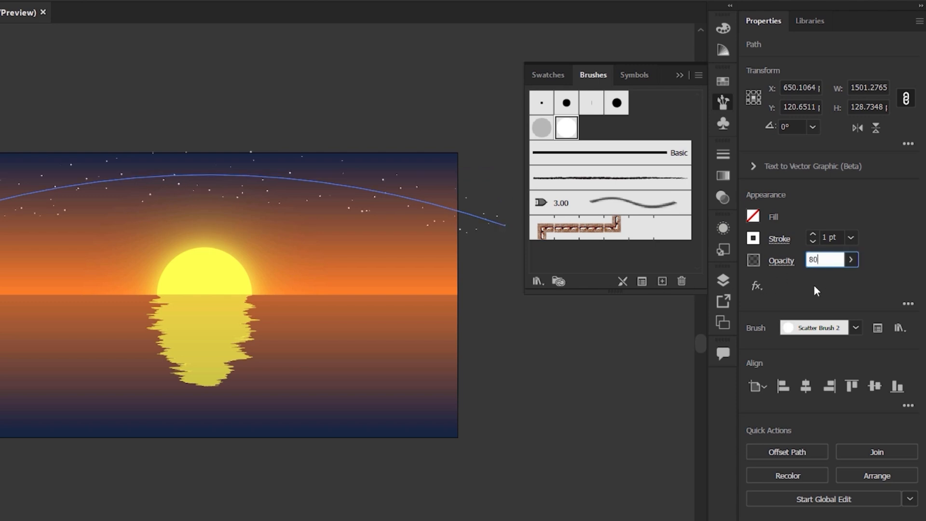
key(Return)
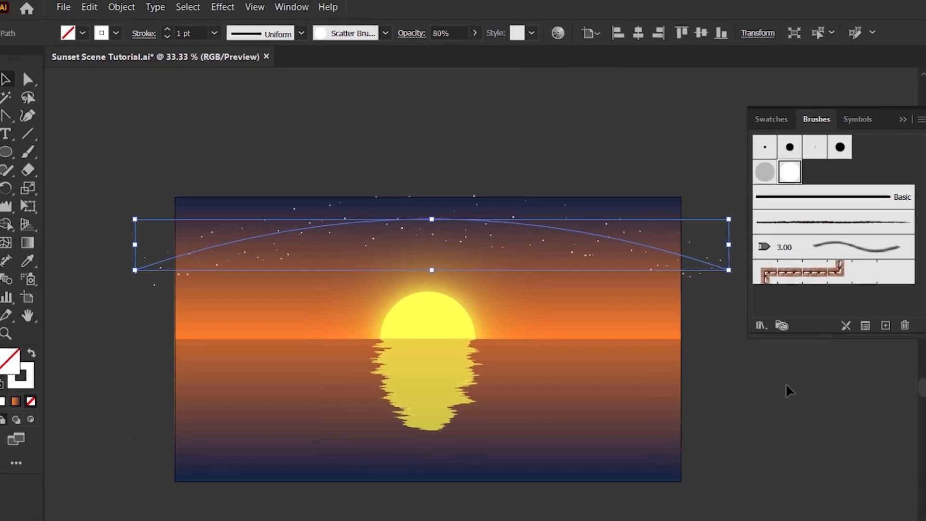
Draw an open, angled two-segment path for a bird, about 61 px wide and 41 px high, in the sky beside the sun
click(565, 346)
scroll(475, 343, up, 2)
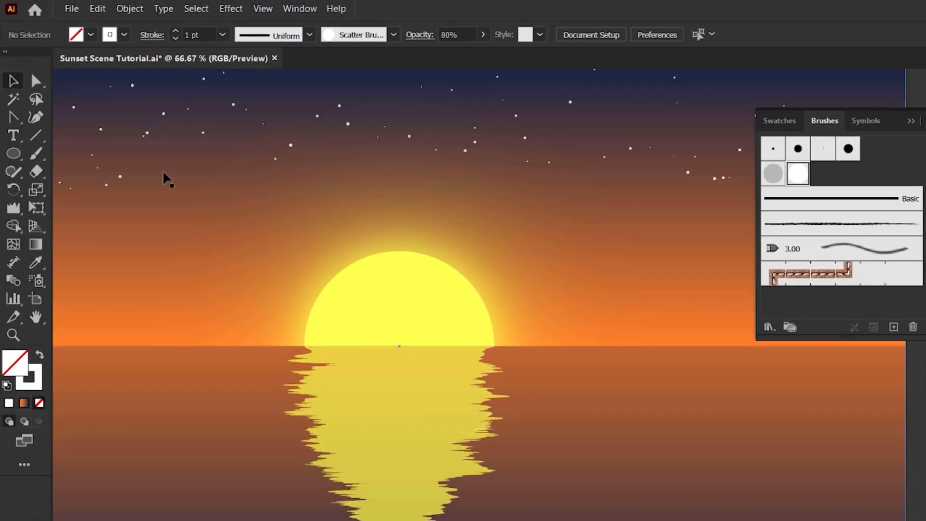
drag(14, 118, 62, 118)
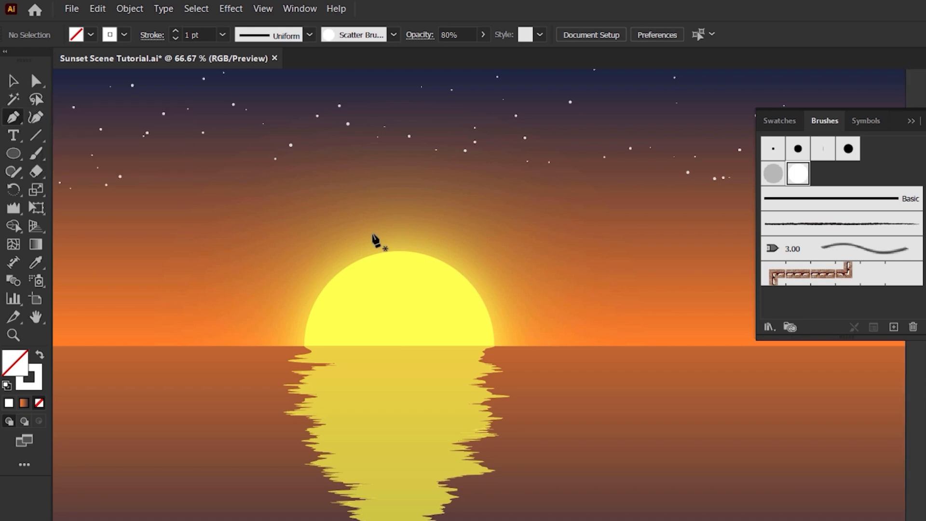
click(519, 291)
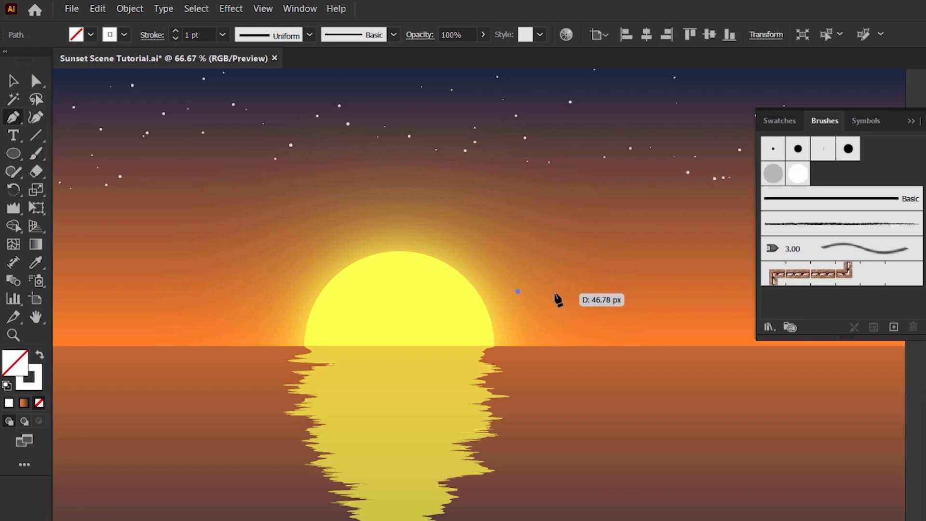
click(554, 291)
click(566, 259)
key(v)
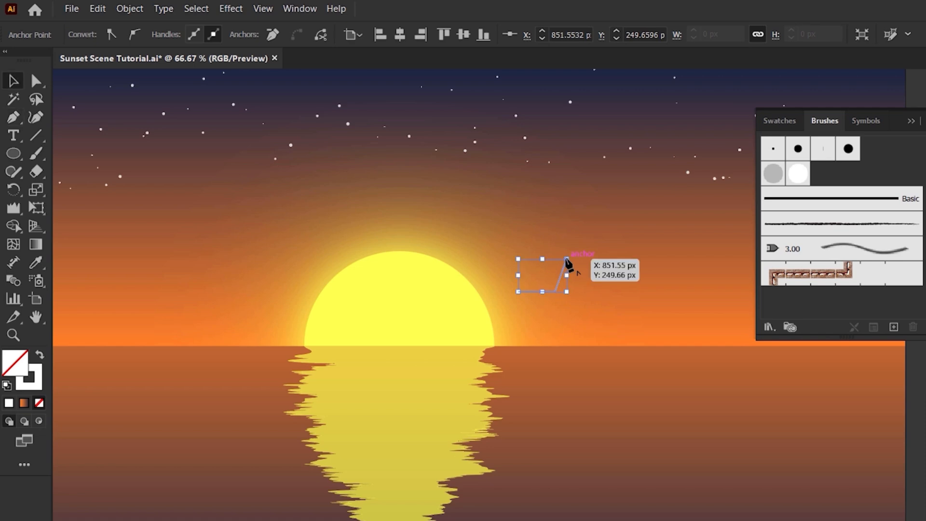
Shift the bird path slightly towards the sun and give it a 4 pt stroke with Width Profile 1
scroll(584, 282, up, 3)
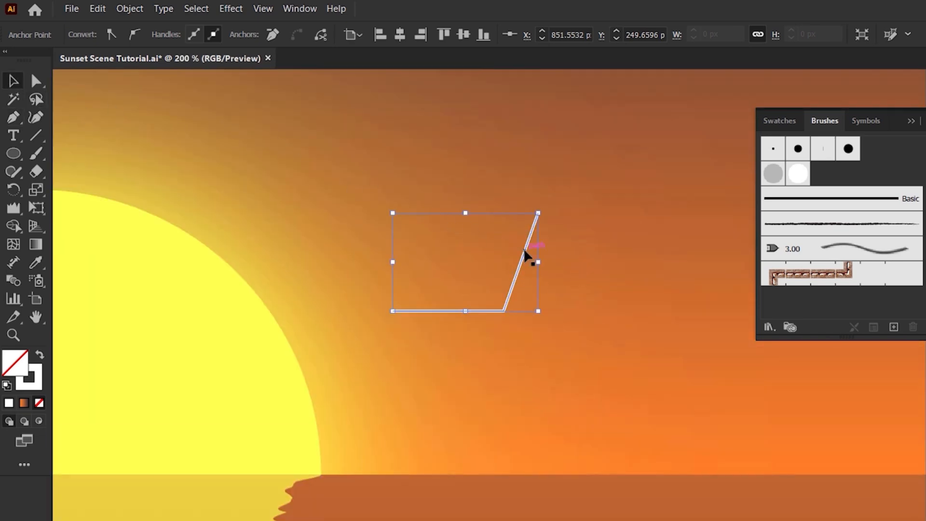
drag(527, 256, 505, 253)
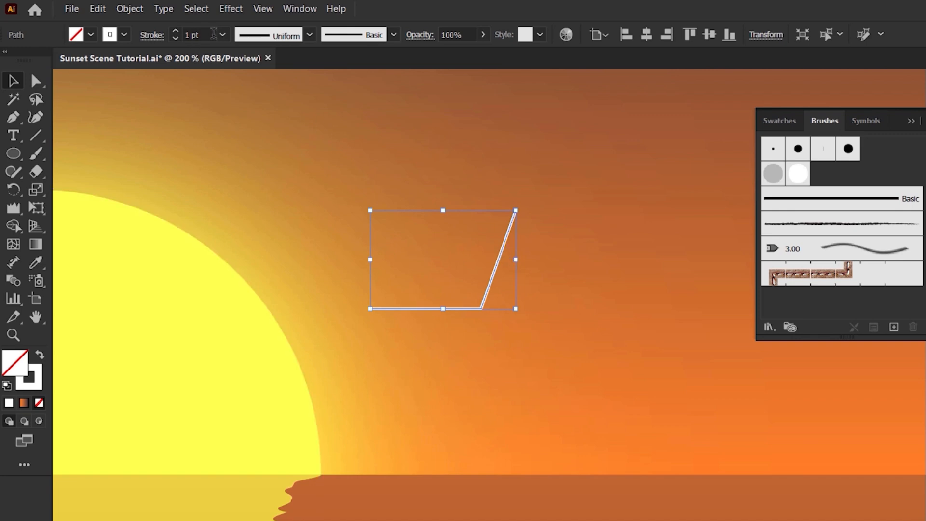
click(176, 31)
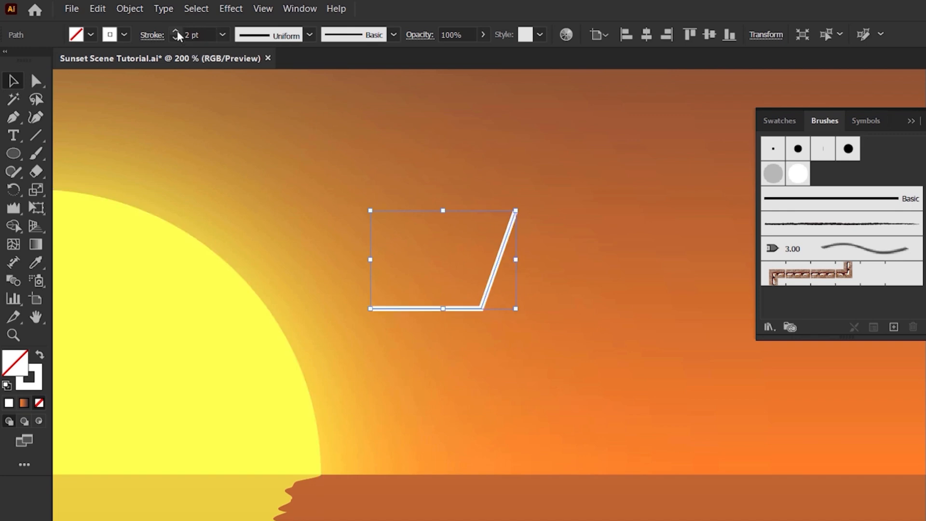
click(176, 31)
click(278, 36)
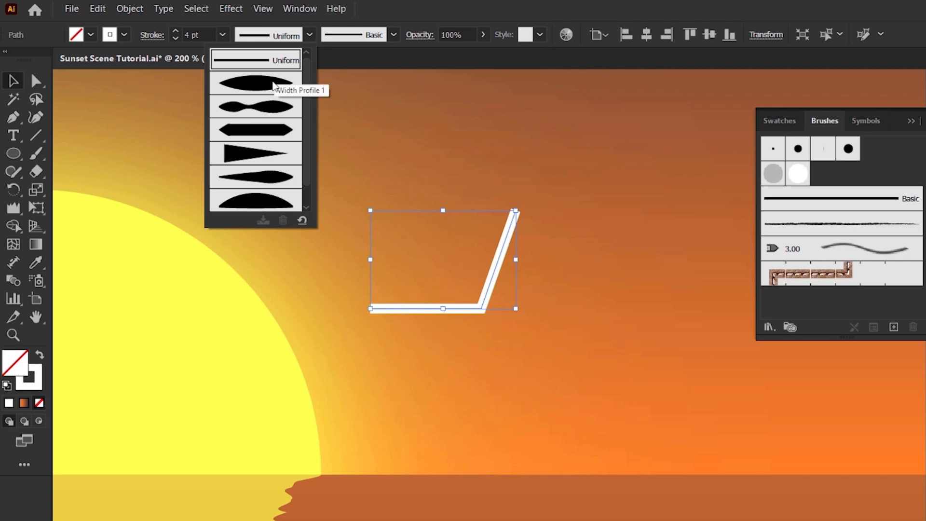
click(275, 83)
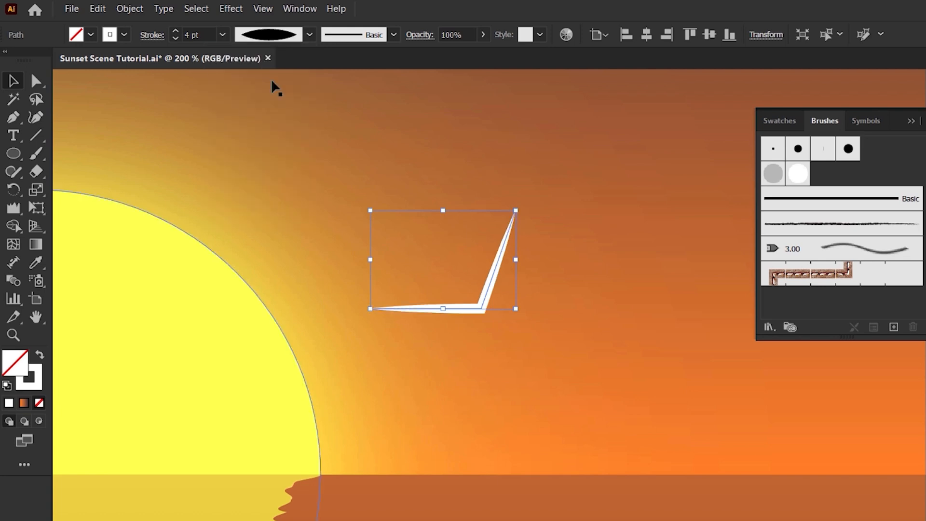
Bend both straight segments of the bird path into arched wings with the Anchor Point tool
click(13, 117)
click(110, 174)
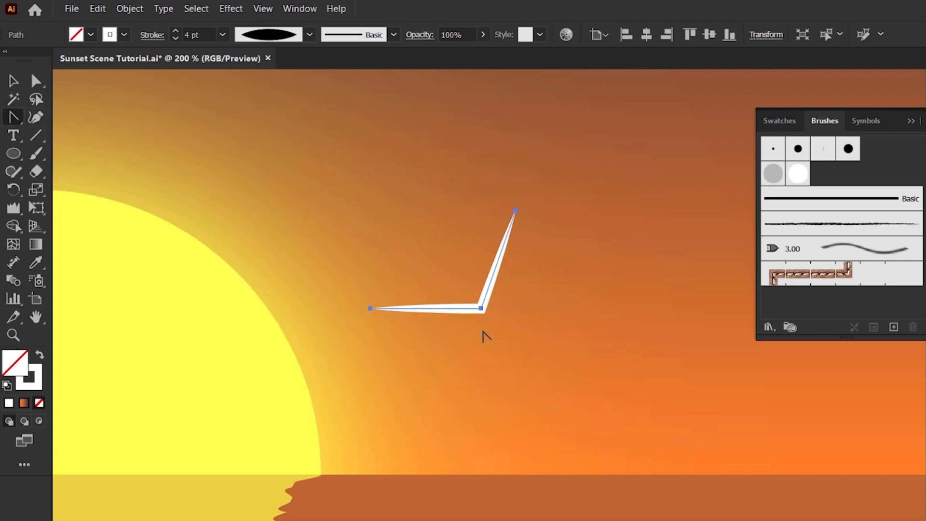
drag(442, 306, 437, 296)
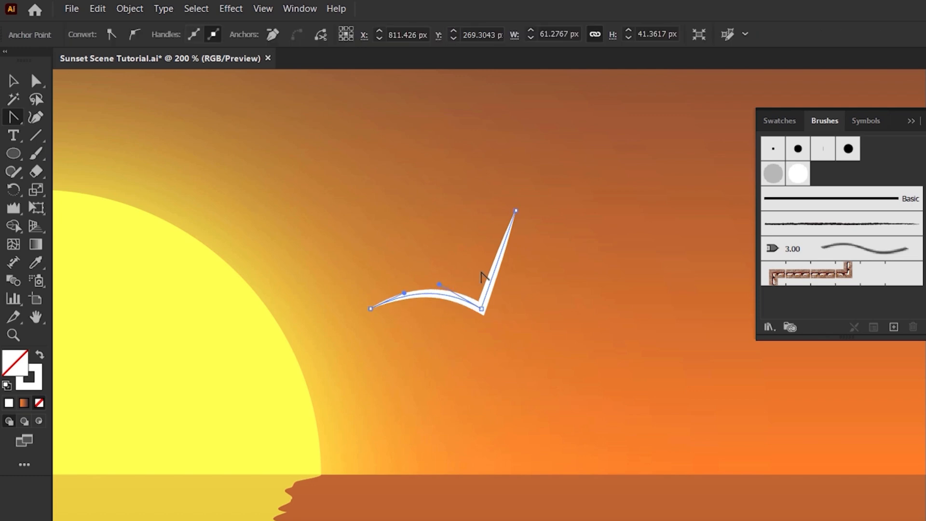
drag(497, 275, 479, 269)
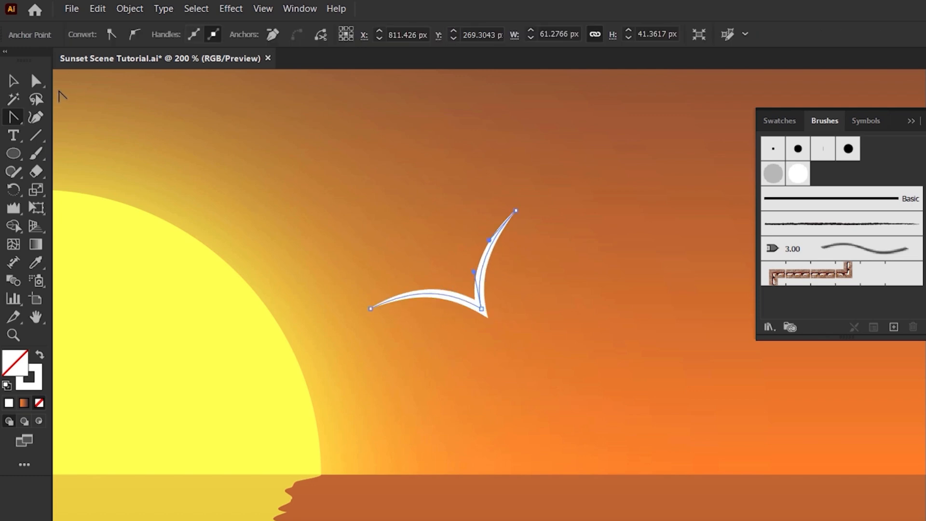
Refine the wings by raising the bird's middle anchor point and adjusting the handle of the upper wing tip
key(a)
drag(482, 308, 474, 295)
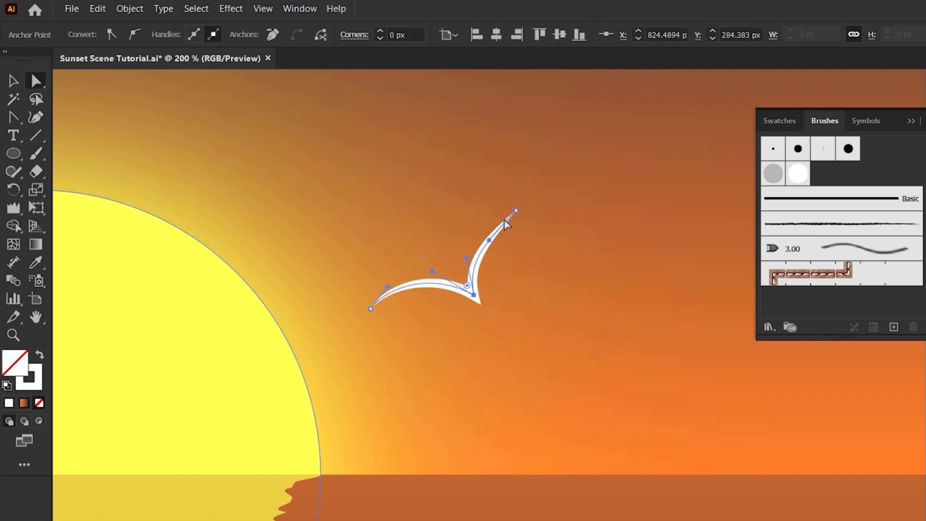
click(515, 210)
drag(489, 239, 483, 228)
drag(474, 296, 472, 294)
key(v)
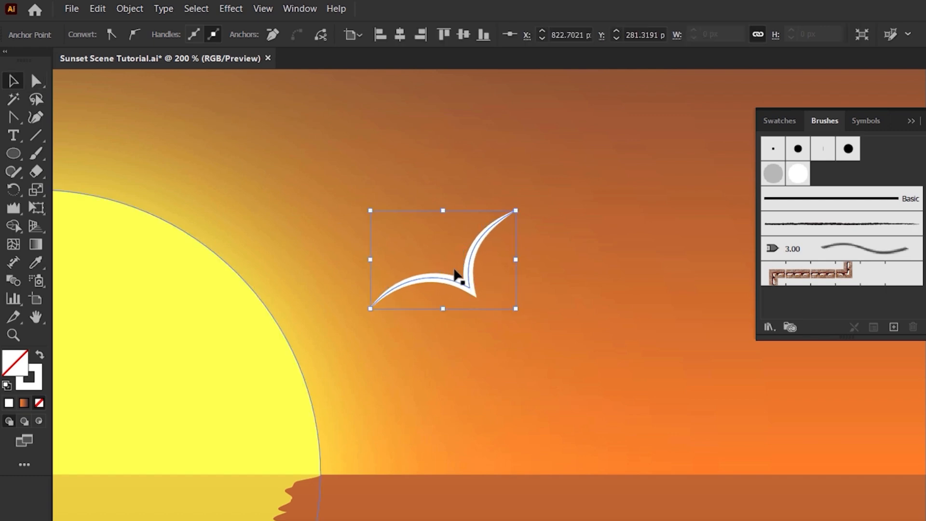
Set the bird's stroke color to the darkest navy swatch, #001321
click(470, 290)
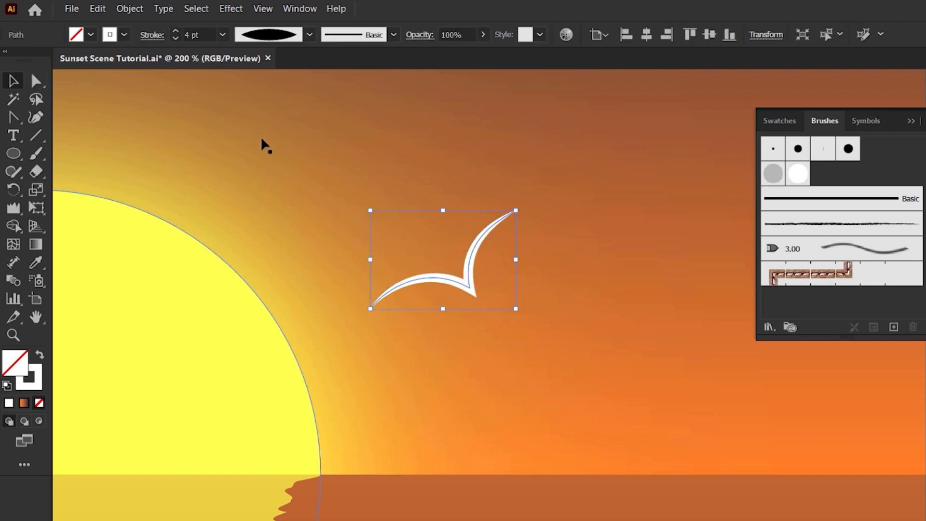
click(125, 35)
click(102, 67)
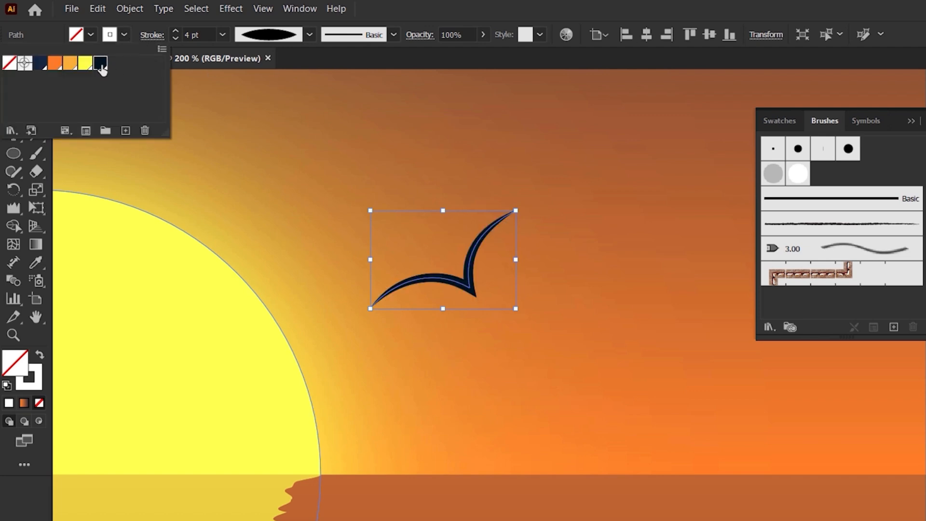
click(499, 183)
Scale the bird down from its center to about 39 px wide and set its stroke to 3 pt
scroll(479, 286, down, 2)
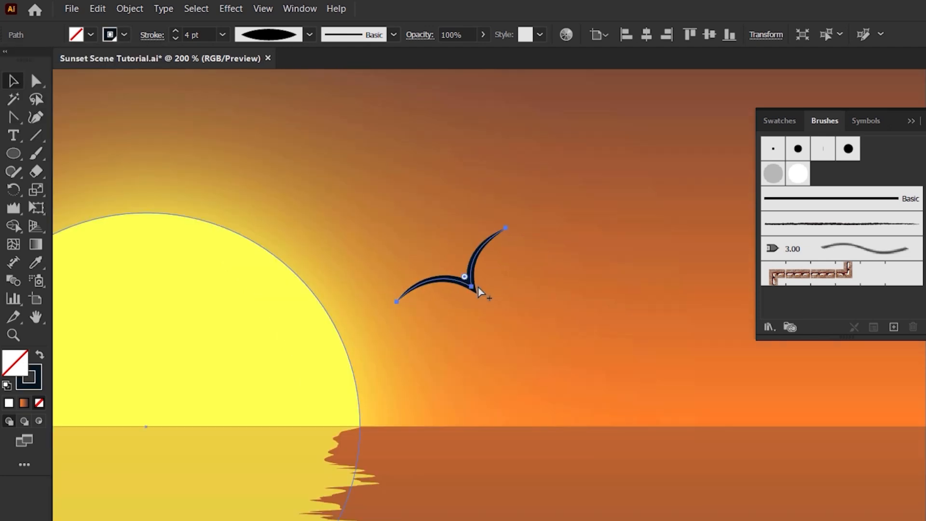
scroll(496, 254, up, 1)
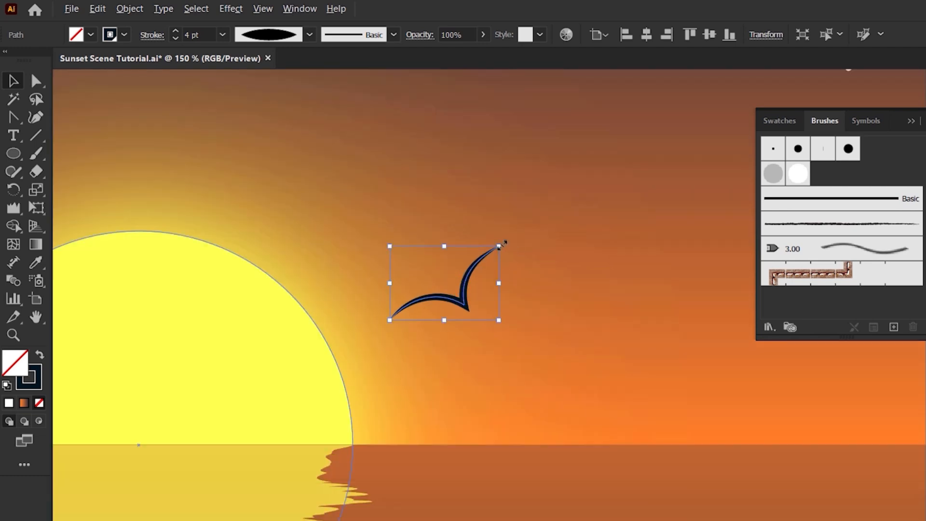
drag(500, 246, 479, 260)
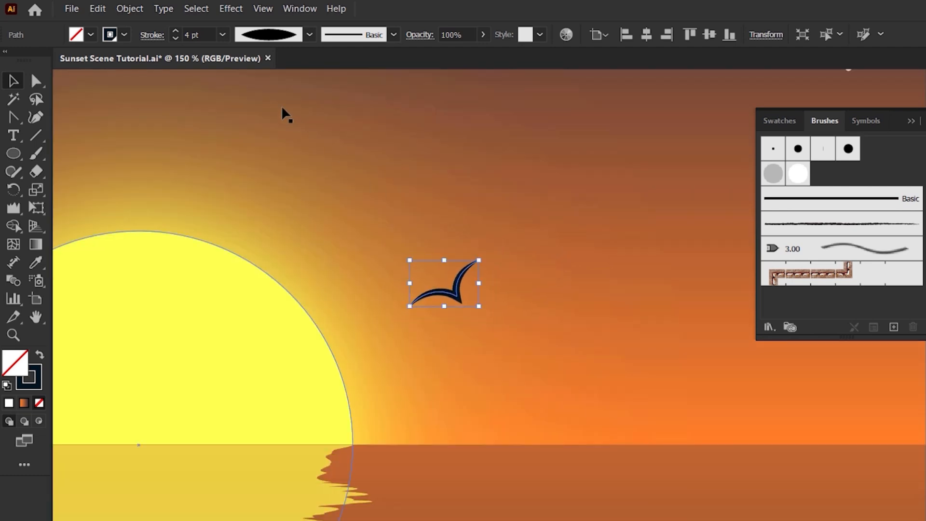
click(222, 34)
click(235, 129)
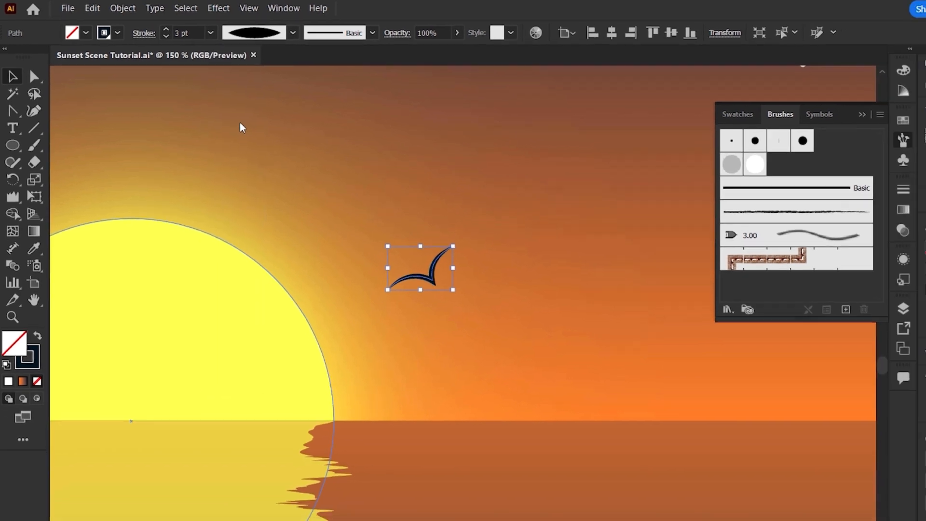
Move the bird onto the sun's right edge and add a copy inside the sun, about 22 px wide with a 2 pt stroke
drag(429, 275, 341, 344)
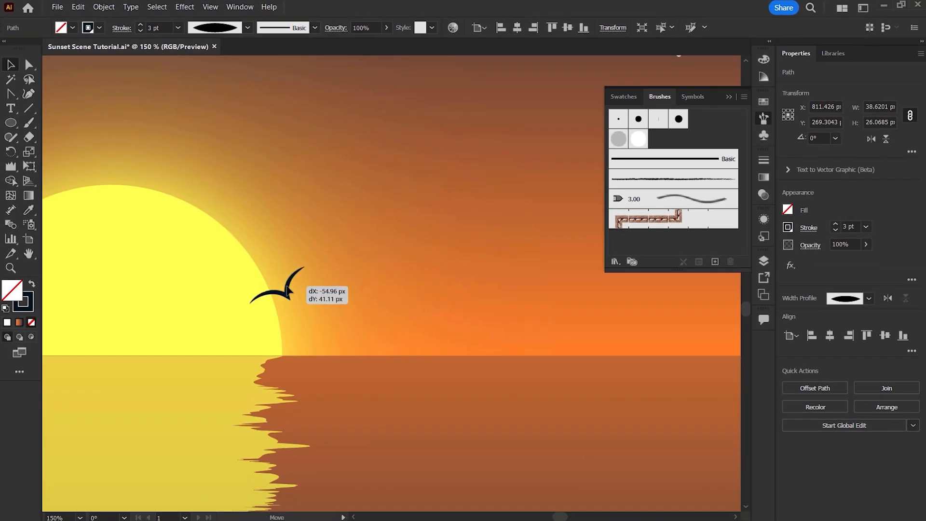
drag(287, 290, 209, 255)
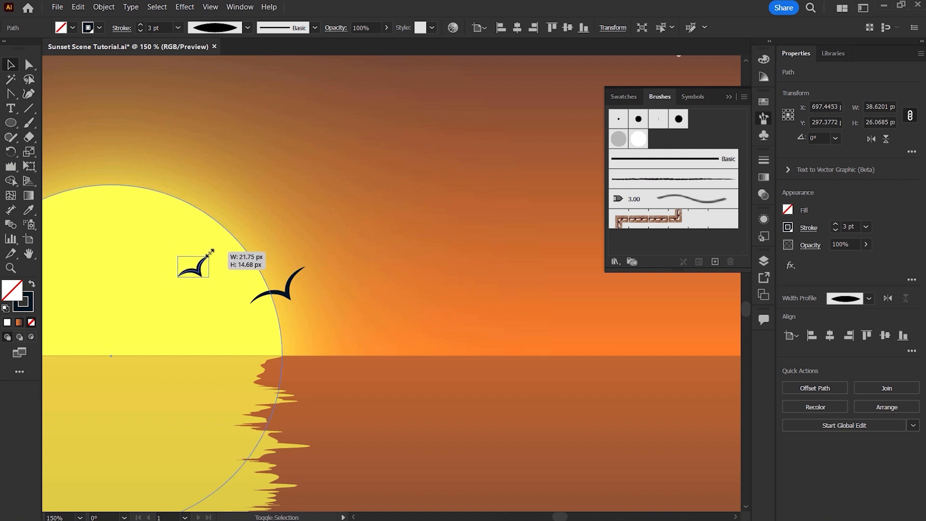
click(178, 28)
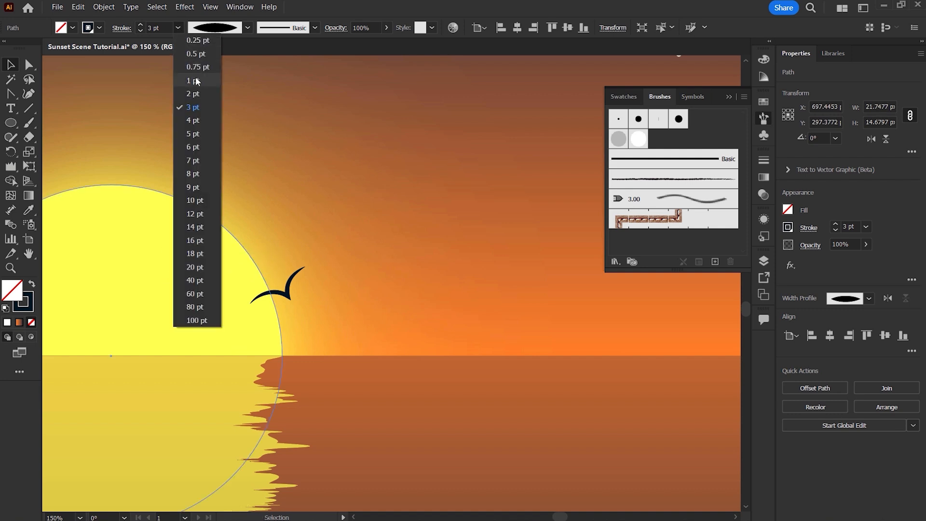
click(199, 97)
click(308, 206)
scroll(326, 206, down, 2)
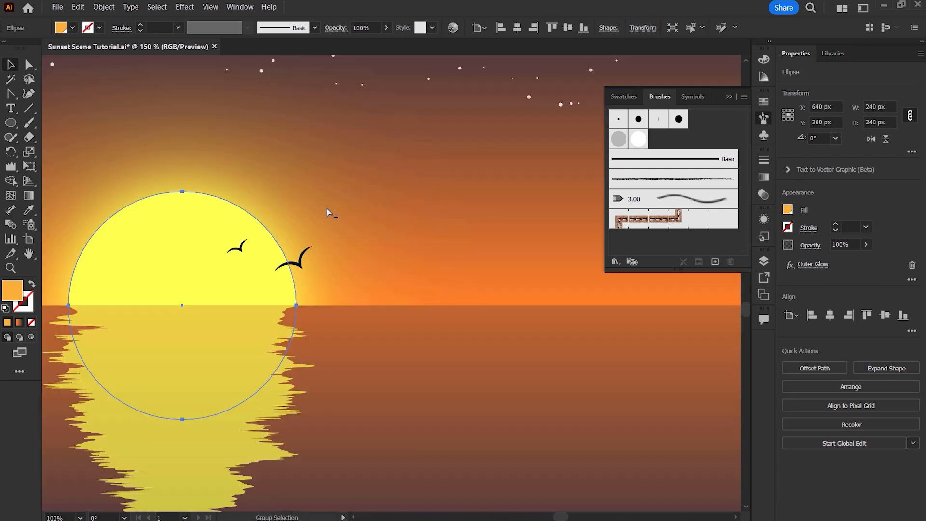
click(612, 328)
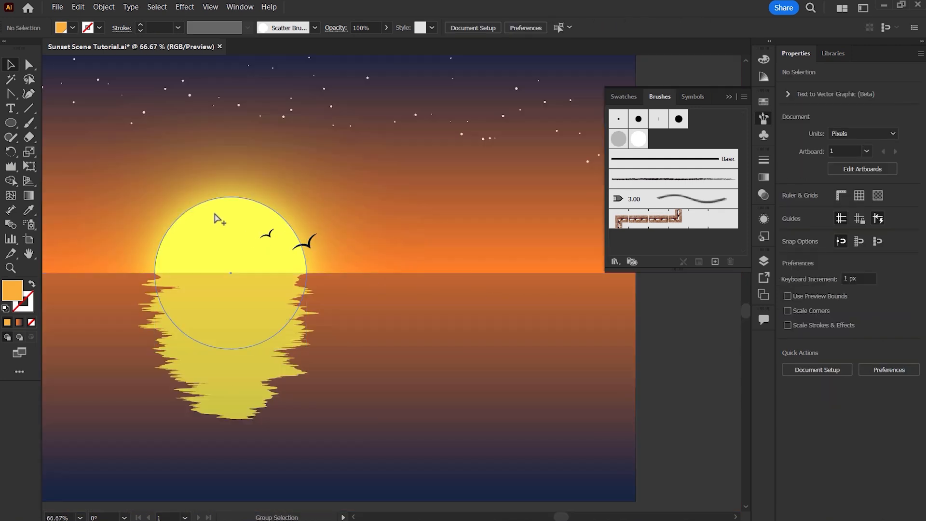
Draw a closed rolling-hill outline across the lower part of the sea with the Pencil tool, extending past the artboard's side and lower edges
scroll(217, 215, down, 1)
drag(328, 270, 497, 278)
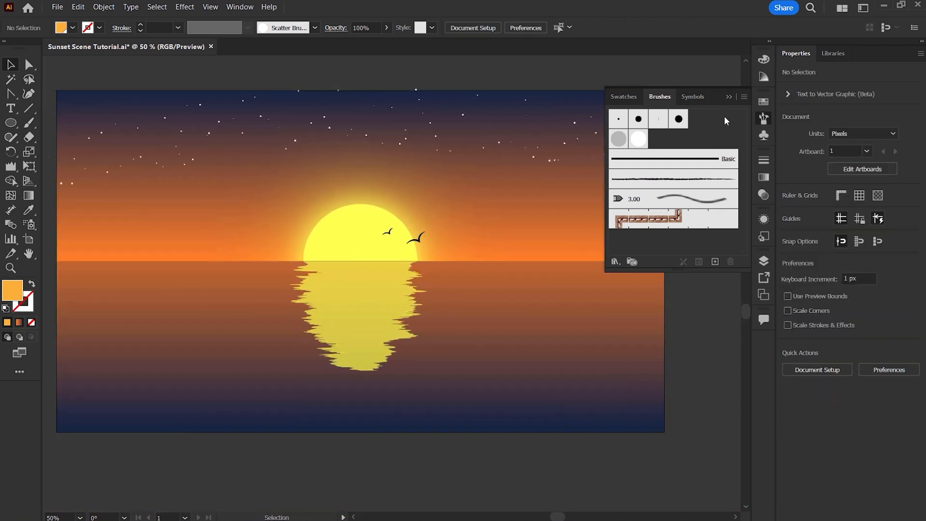
click(731, 98)
drag(583, 281, 616, 242)
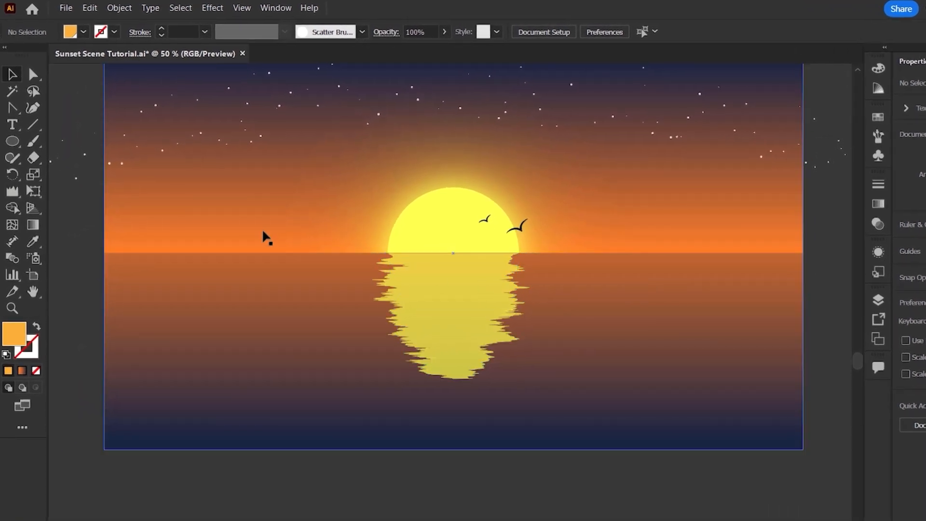
click(13, 158)
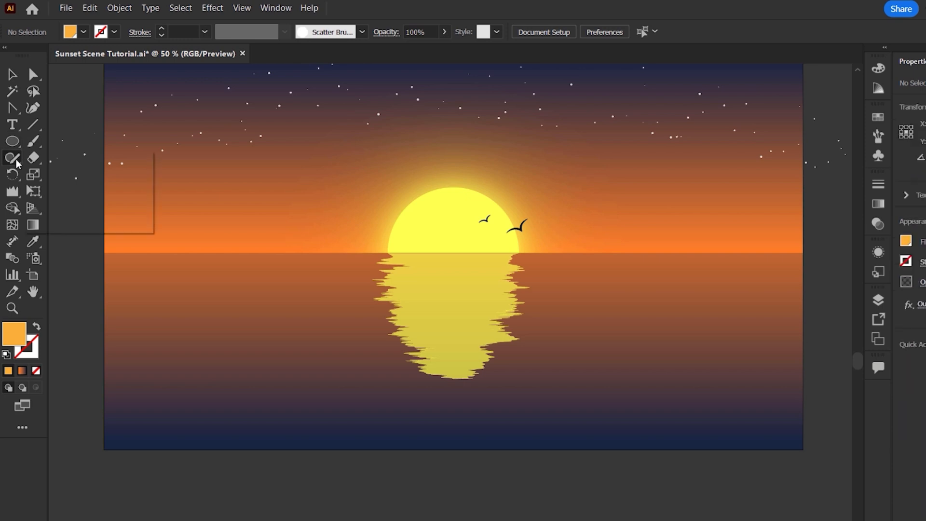
click(104, 180)
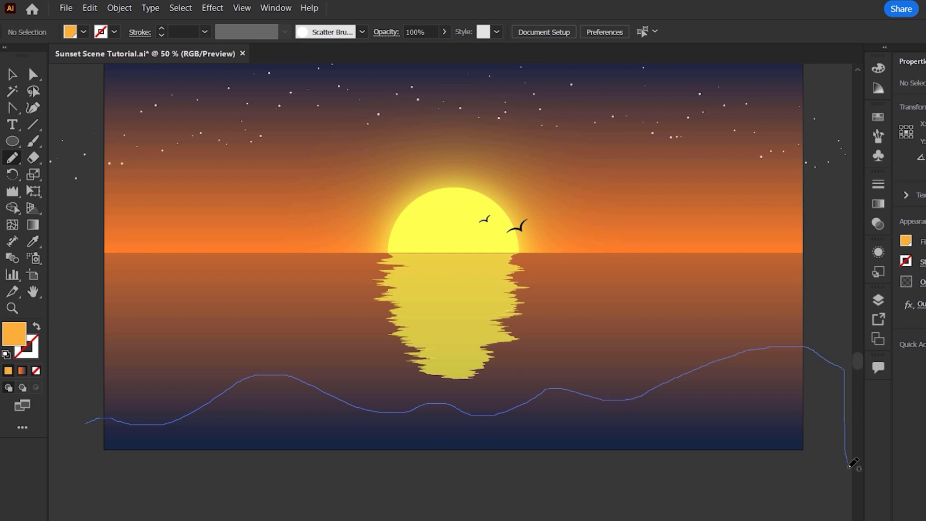
drag(850, 467, 103, 477)
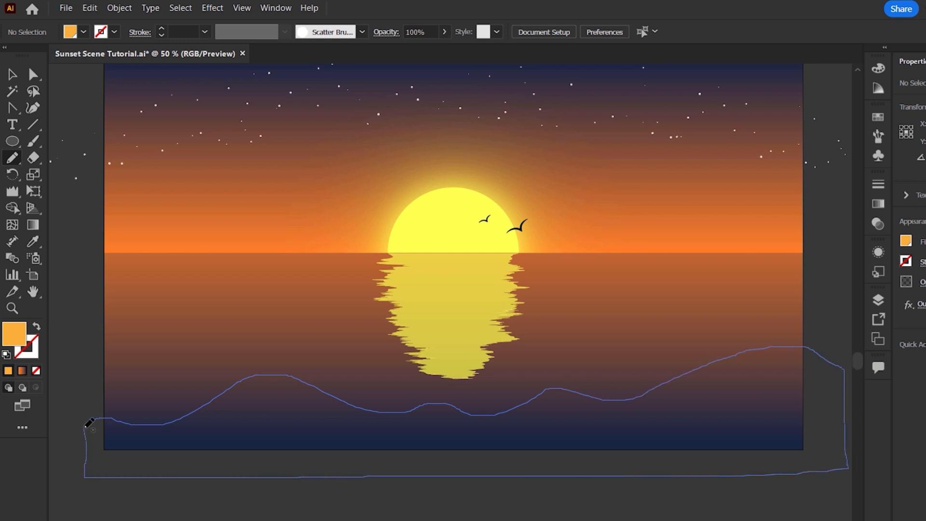
drag(86, 426, 87, 436)
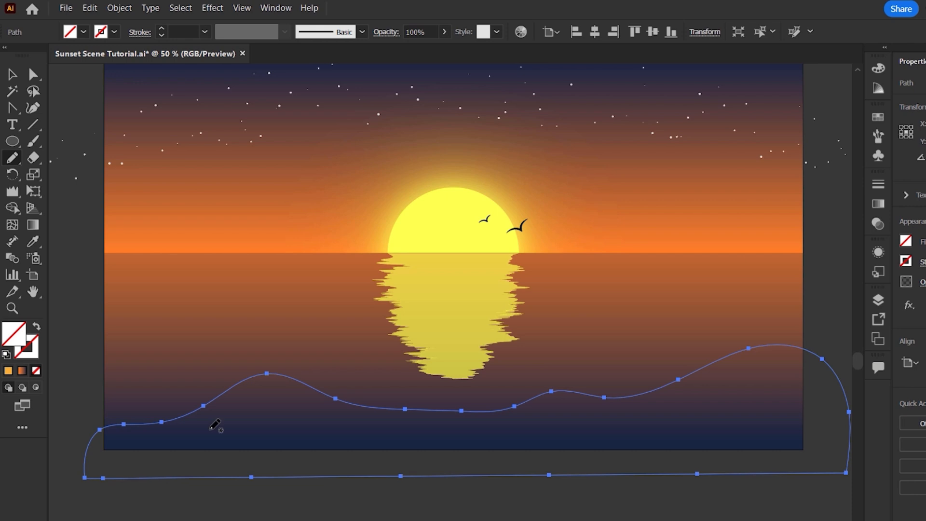
Fill the hill shape with the #001321 swatch
click(879, 118)
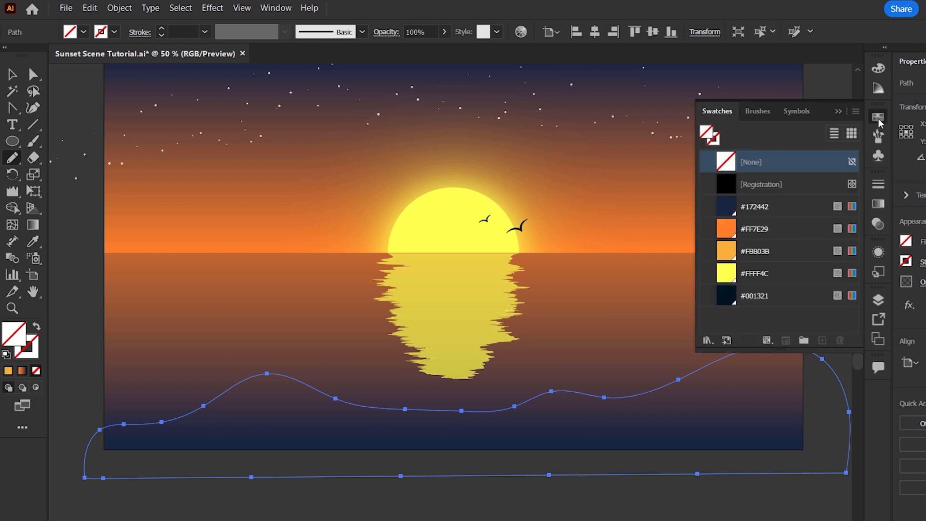
click(781, 304)
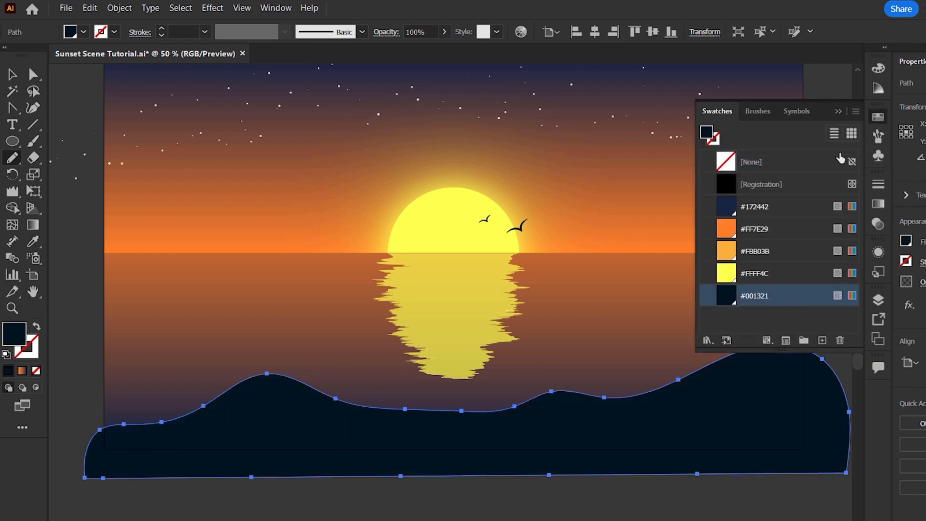
click(841, 112)
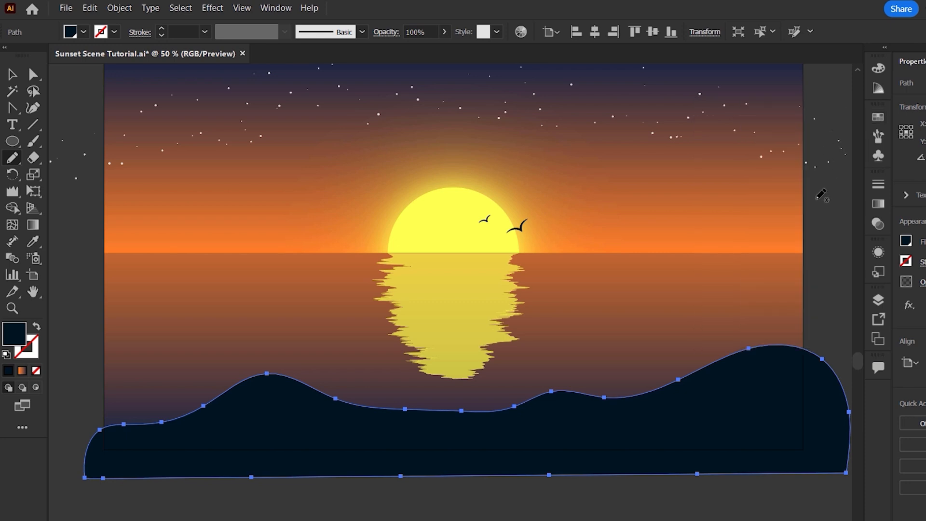
Set the Wrinkle tool's brush angle to 0°, keeping the 100 px brush size
click(12, 191)
click(109, 309)
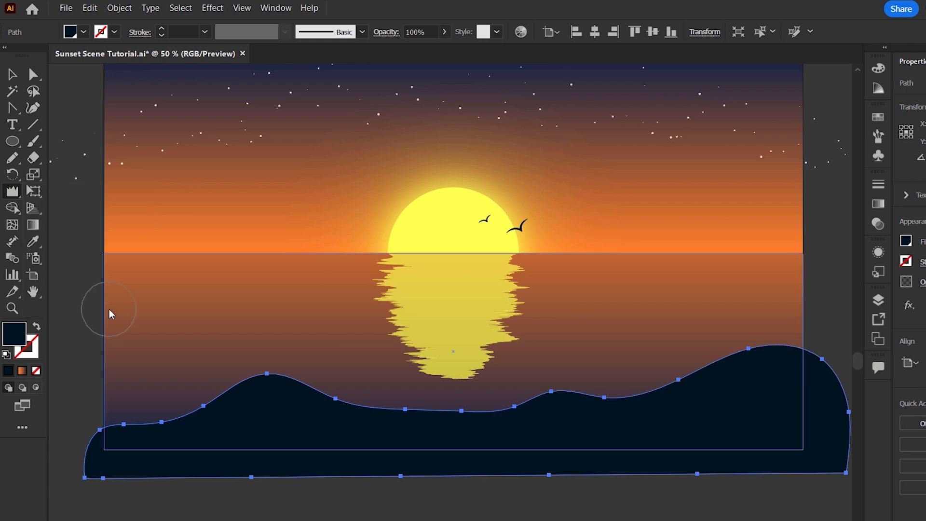
double_click(10, 192)
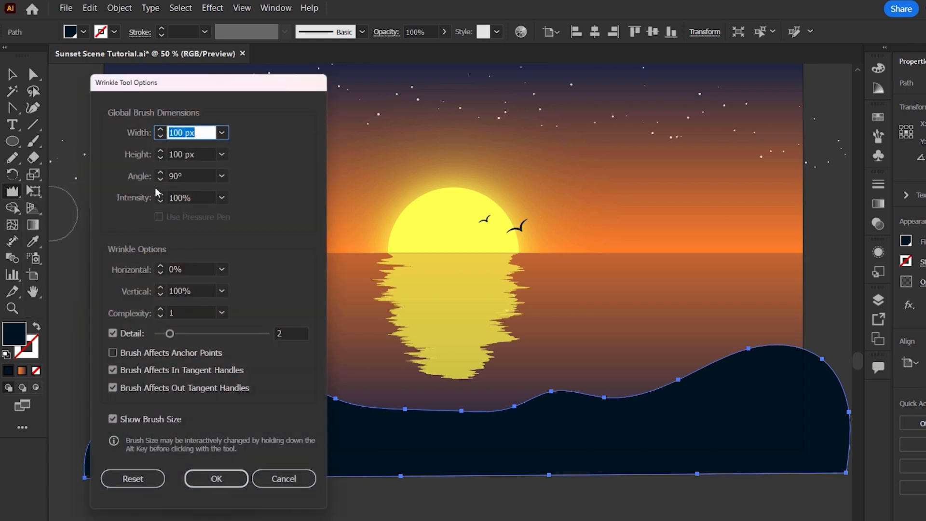
click(166, 175)
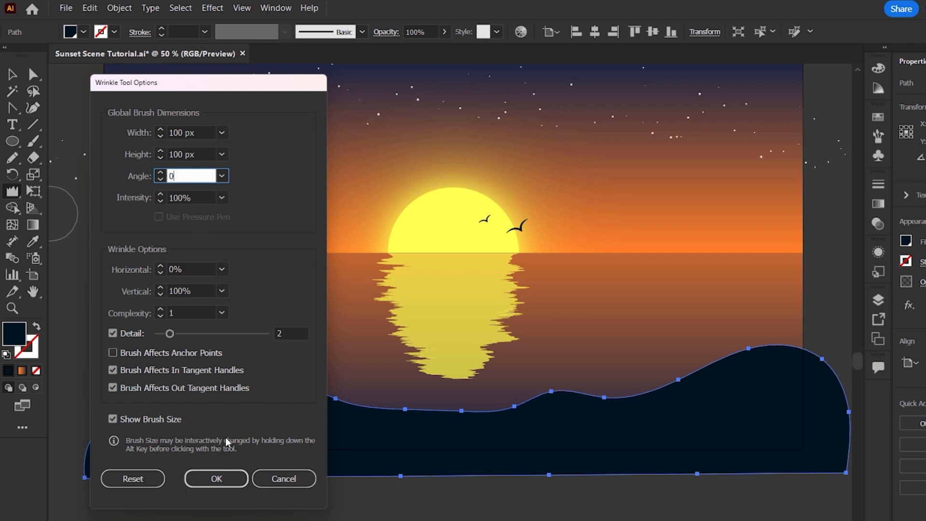
click(227, 478)
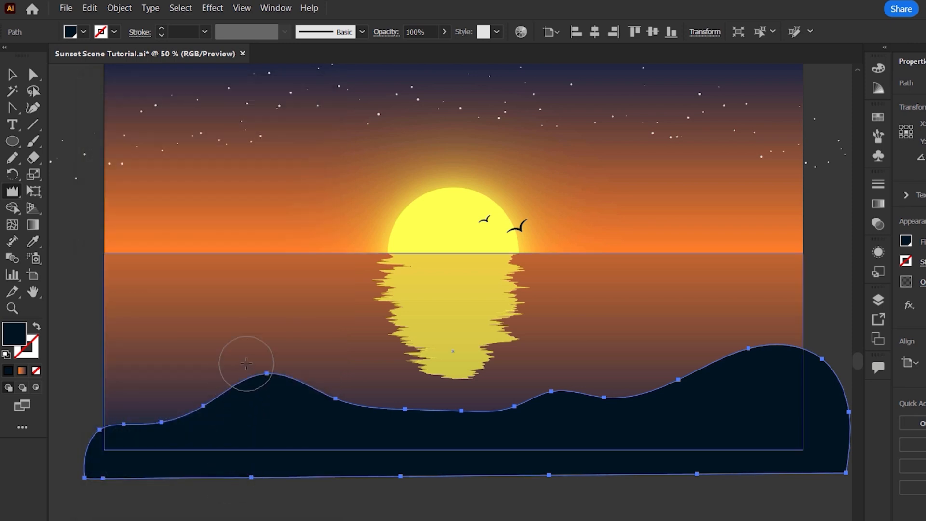
Roughen the hill's upper outline with the Wrinkle tool into a jagged treeline across the whole artboard width
mouse_move(246, 363)
mouse_down()
mouse_move(247, 391)
mouse_move(256, 376)
mouse_move(278, 370)
mouse_move(280, 387)
mouse_move(305, 375)
mouse_move(312, 408)
mouse_move(344, 387)
mouse_move(349, 415)
mouse_move(402, 404)
mouse_move(404, 421)
mouse_move(441, 404)
mouse_move(502, 405)
mouse_up()
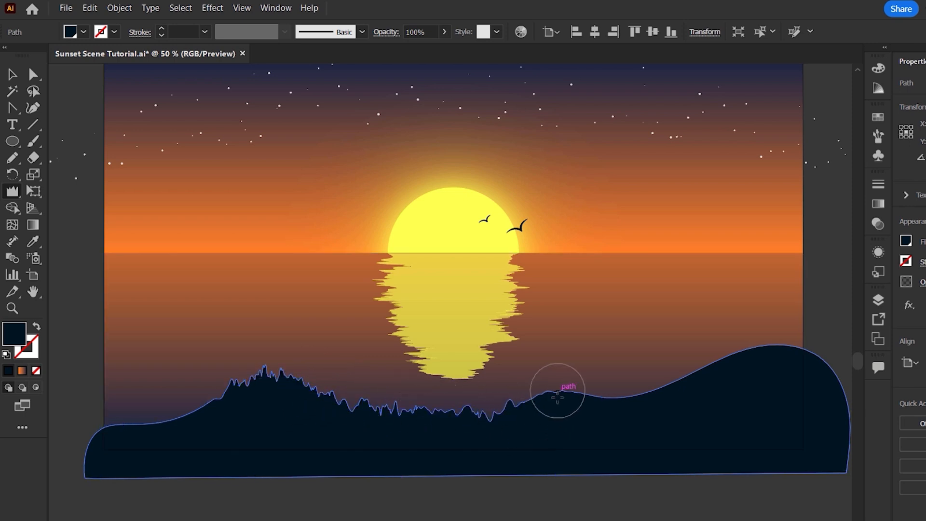
mouse_move(557, 391)
mouse_down()
mouse_move(579, 413)
mouse_move(680, 383)
mouse_move(740, 352)
mouse_move(781, 367)
mouse_move(580, 379)
mouse_move(468, 405)
mouse_move(384, 378)
mouse_move(270, 372)
mouse_move(197, 407)
mouse_move(116, 413)
mouse_up()
mouse_move(192, 383)
mouse_down()
mouse_move(223, 410)
mouse_move(302, 375)
mouse_move(414, 413)
mouse_move(765, 368)
mouse_up()
Nudge the treeline hill slightly down and place a copy of it above, partly outside the artboard's left edge
key(v)
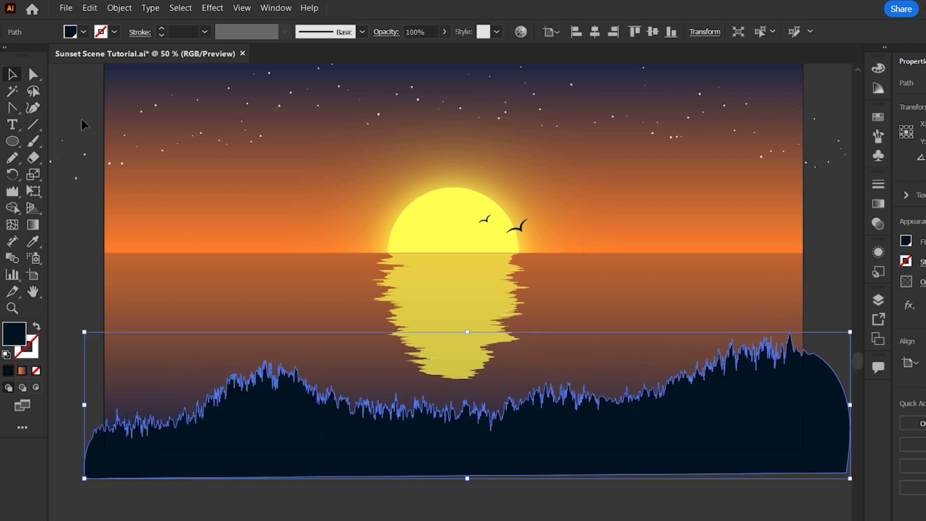
click(83, 125)
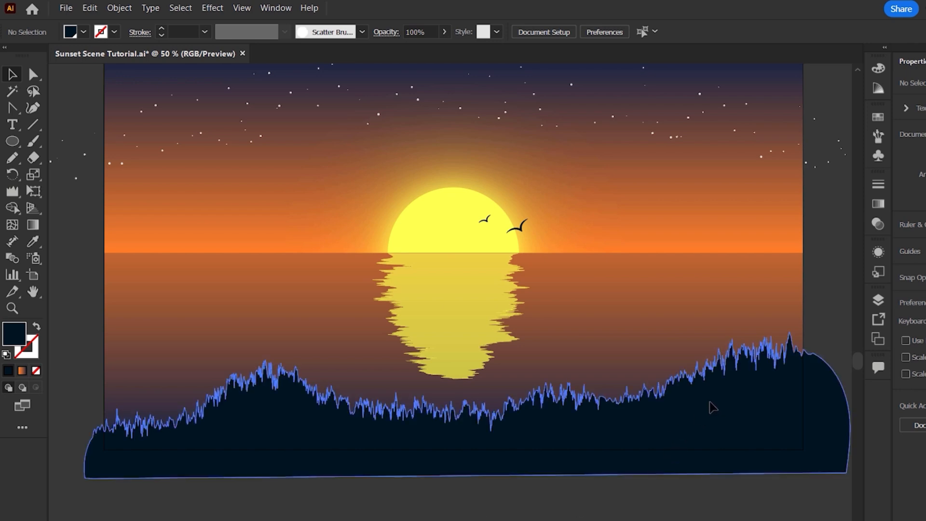
click(713, 412)
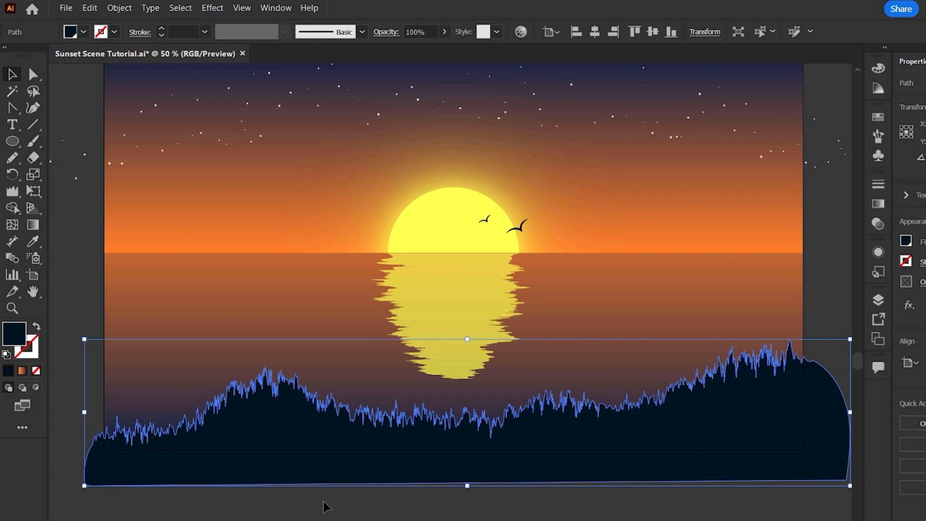
drag(331, 418, 276, 213)
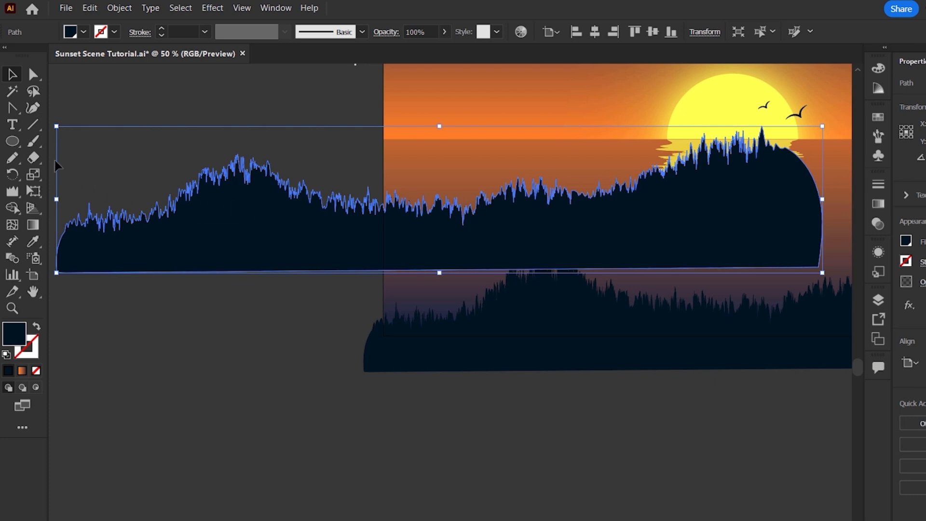
Cut the copied hill vertically with the Eraser just past its left peak and delete the larger right-hand piece
click(32, 157)
click(82, 159)
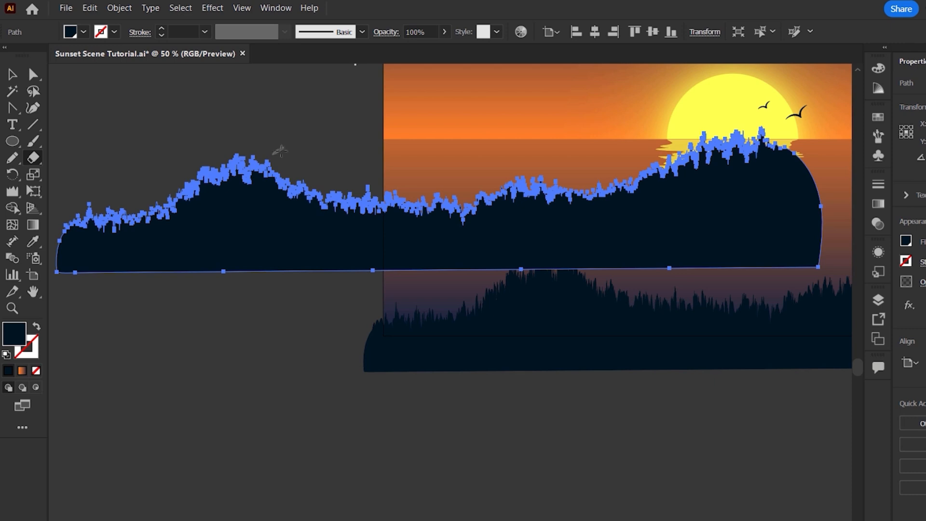
drag(308, 171, 305, 308)
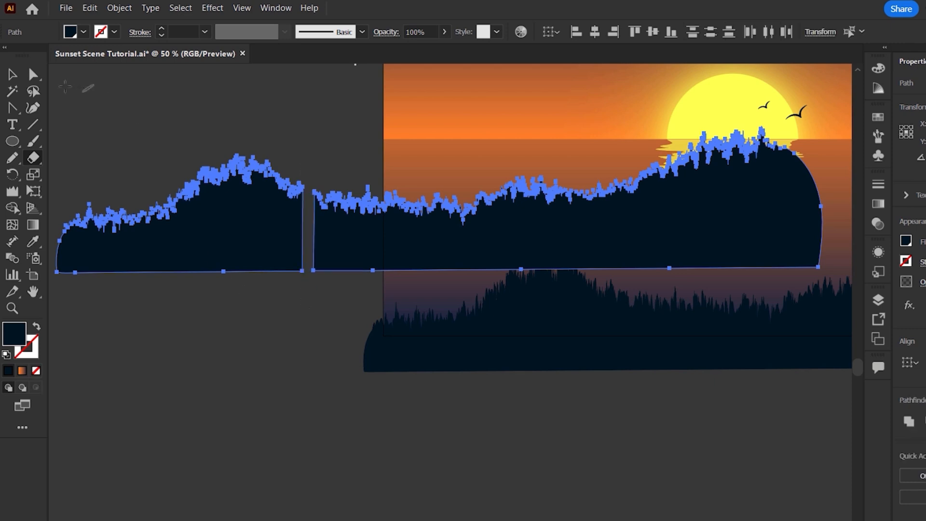
key(v)
click(244, 116)
click(395, 237)
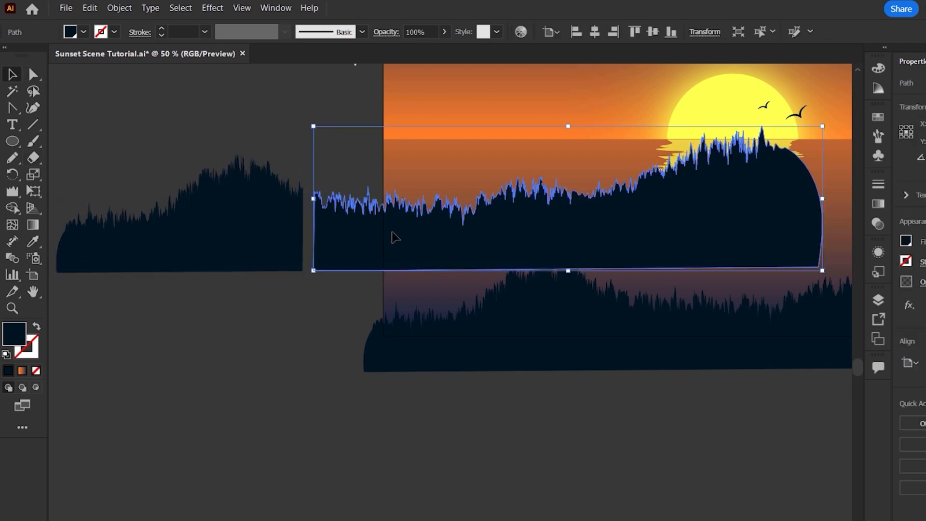
key(Delete)
Flip the remaining hill piece horizontally and scale it down proportionally to about 269 × 129 px
click(272, 232)
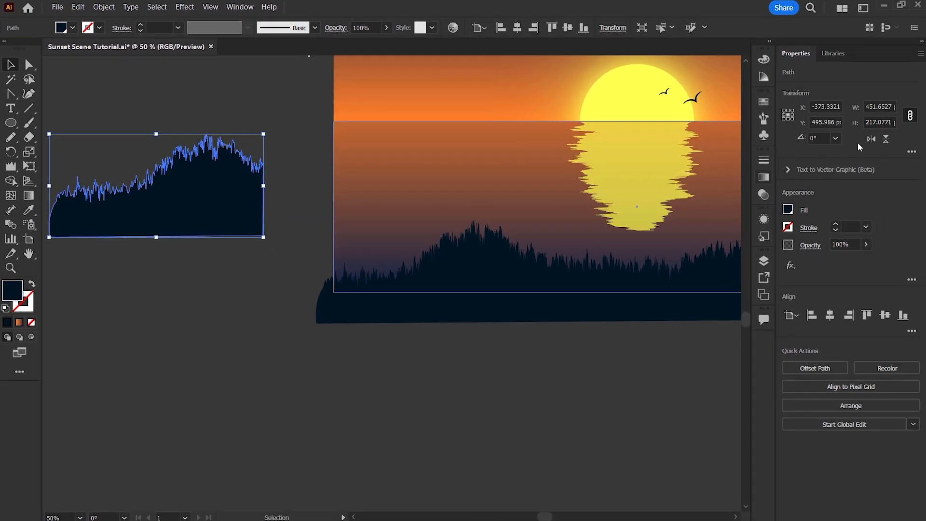
click(871, 139)
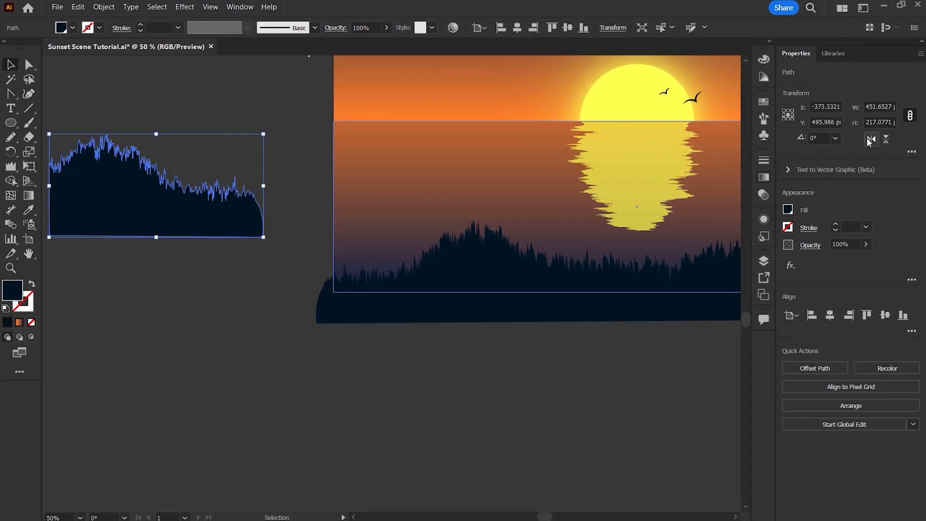
drag(263, 133, 177, 176)
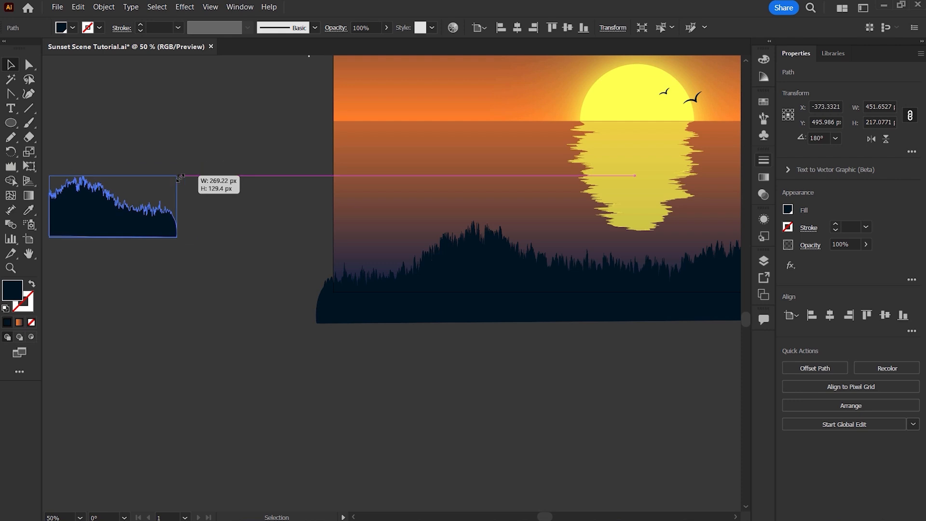
Place the small hill on the horizon at the artboard's left edge and resize it to about 183 × 68 px
drag(119, 212, 391, 88)
key(space)
drag(306, 180, 217, 240)
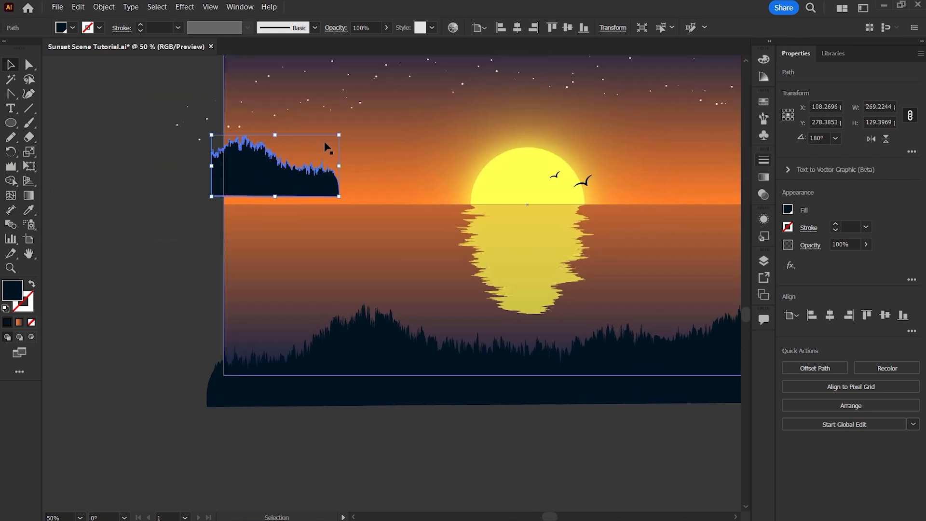
scroll(300, 180, up, 2)
drag(347, 187, 358, 203)
drag(407, 113, 333, 149)
drag(330, 191, 384, 194)
drag(381, 150, 355, 172)
scroll(154, 207, up, 1)
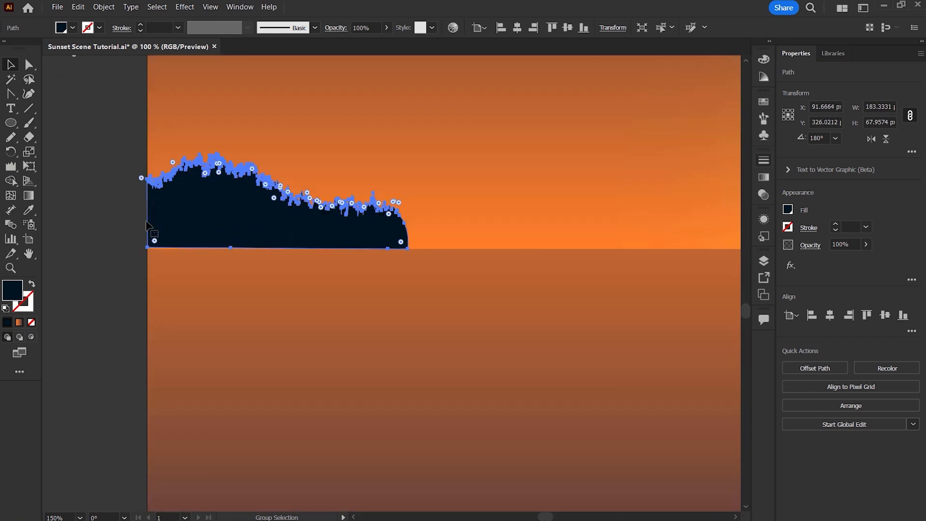
Stretch the small hill's lower right anchor along the horizon to about X 204 px and bend its end slope with the curve handle
click(96, 237)
click(306, 237)
scroll(408, 241, up, 3)
key(a)
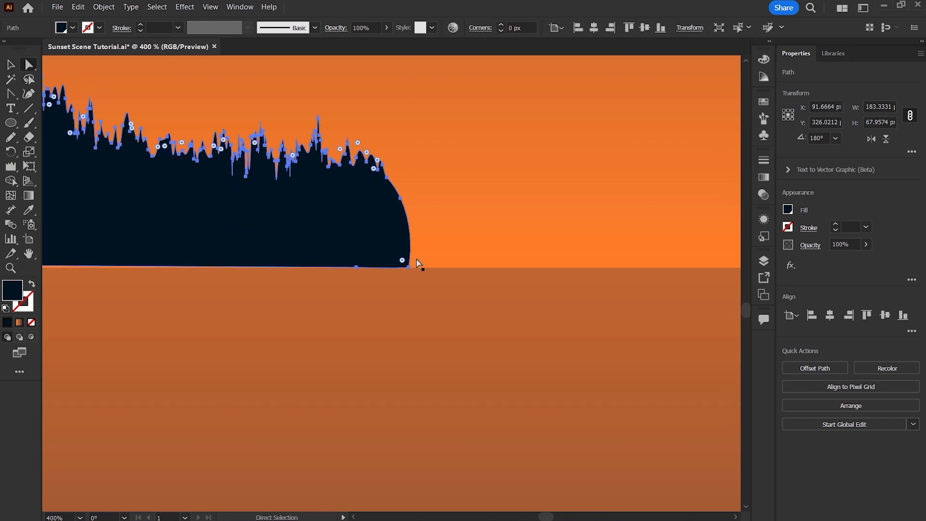
drag(408, 268, 494, 268)
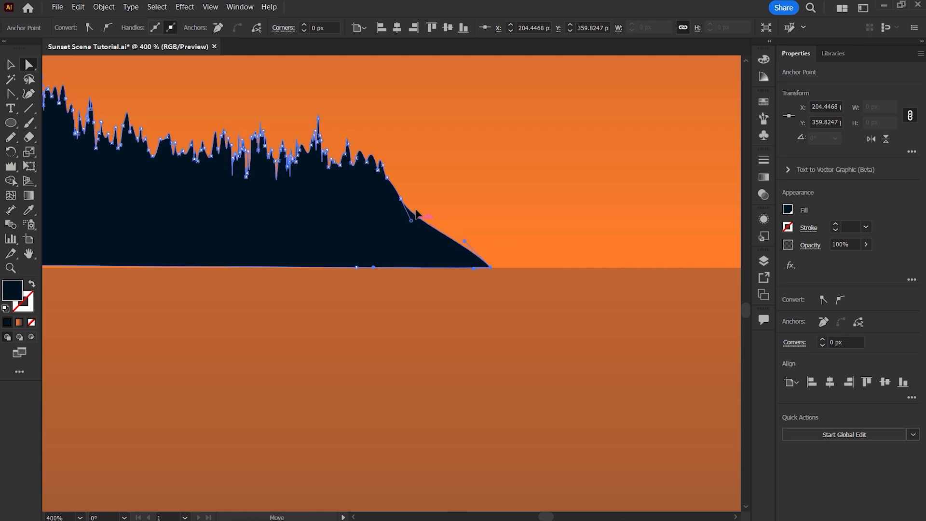
drag(411, 220, 438, 180)
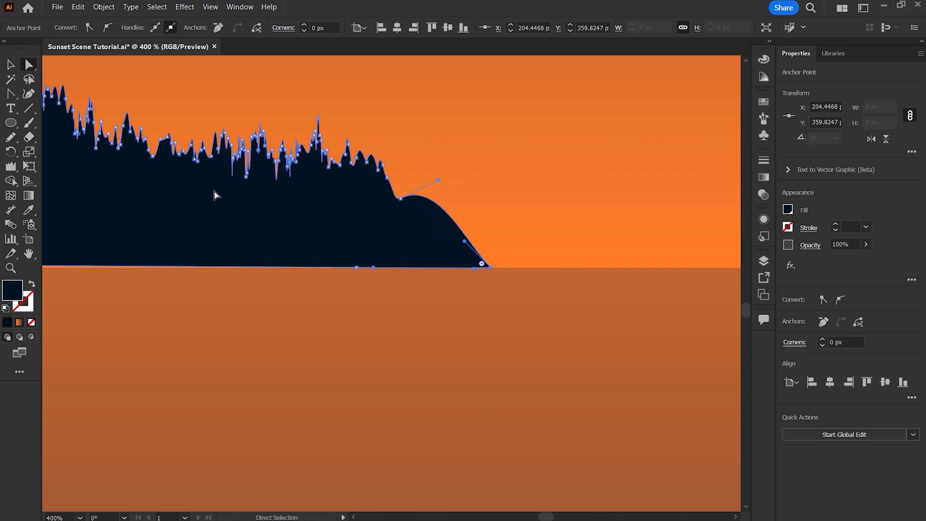
Set the Wrinkle brush to 30 px wide and 30 px high and roughen the small hill's smooth right slope
click(16, 165)
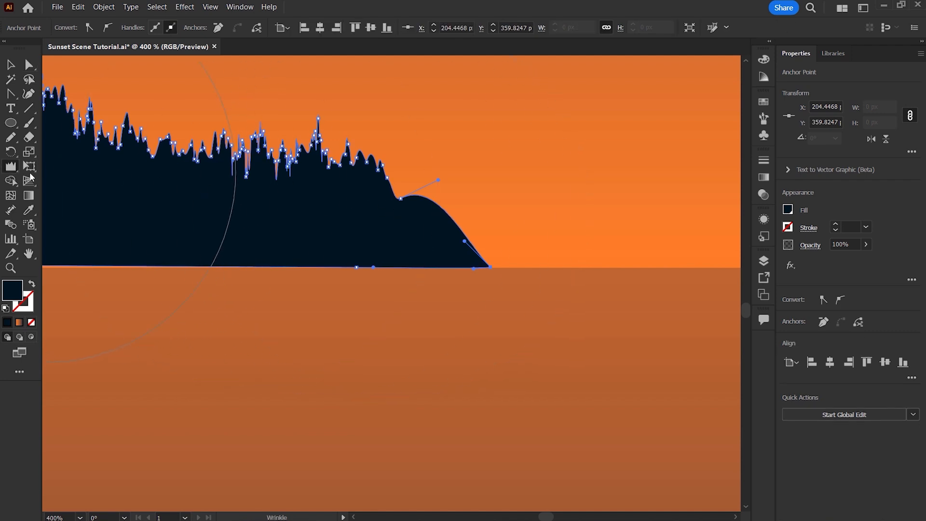
double_click(11, 168)
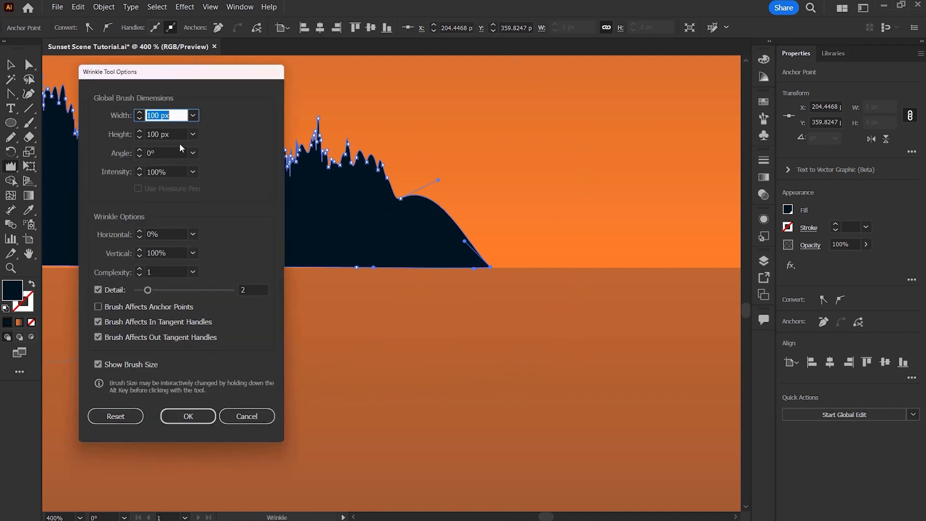
click(179, 131)
text(3)
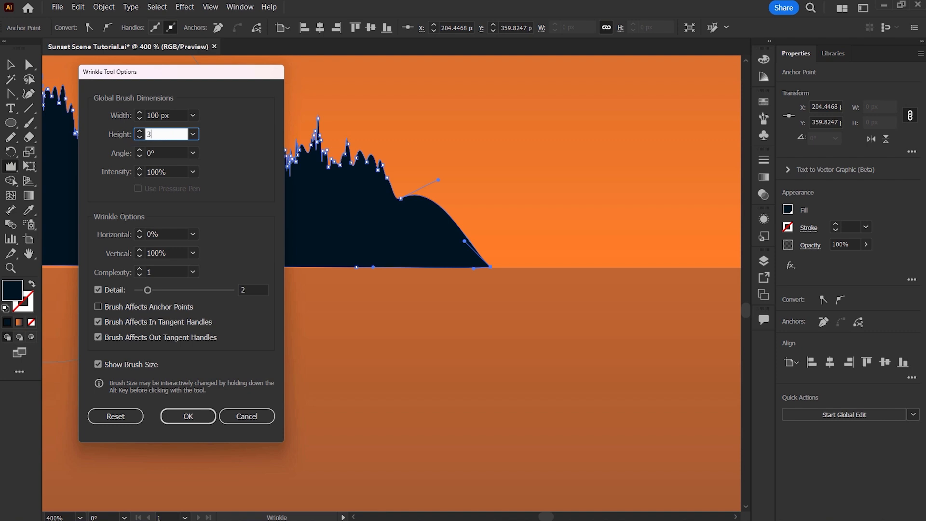
text(0)
key(shift+Tab)
text(30)
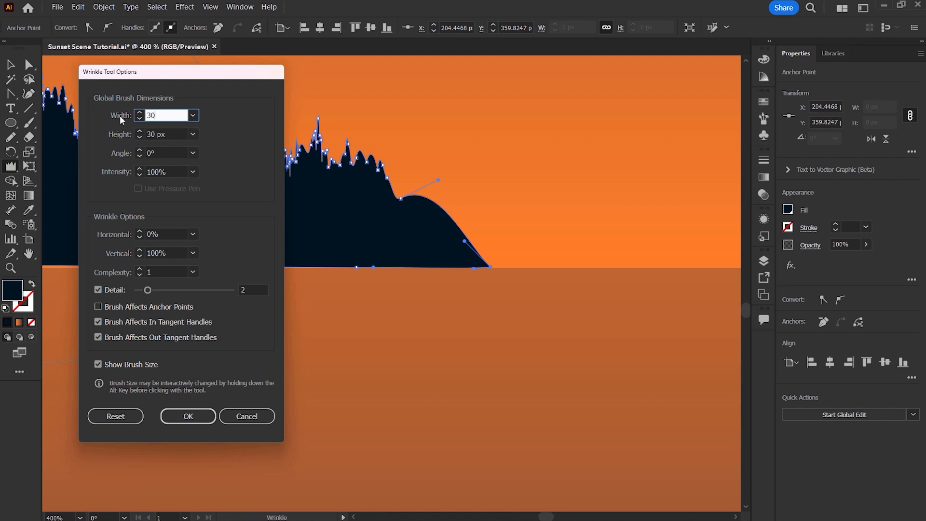
key(Return)
mouse_move(442, 191)
mouse_down()
mouse_move(434, 192)
mouse_move(469, 197)
mouse_move(414, 203)
mouse_up()
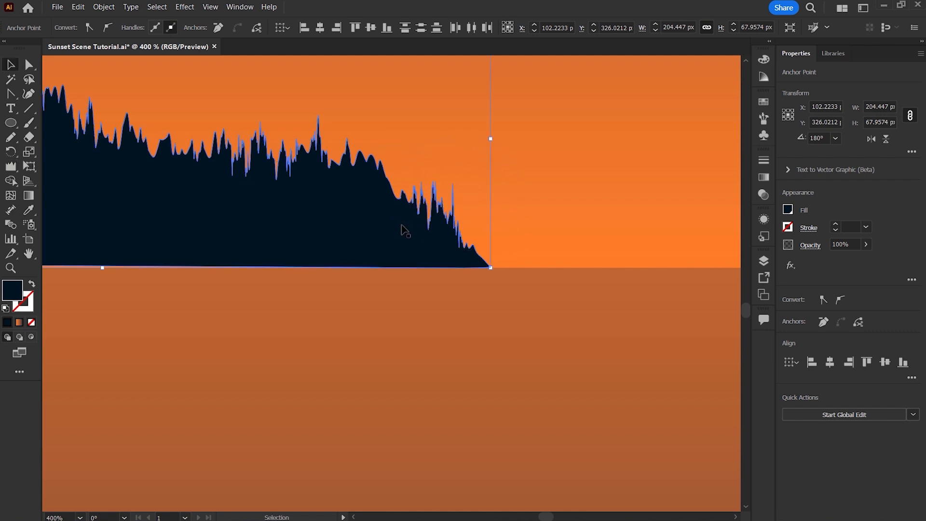
Duplicate the small hill, flip the copy vertically and place it directly beneath the original as a reflection
key(ctrl+minus)
key(ctrl+minus)
click(367, 217)
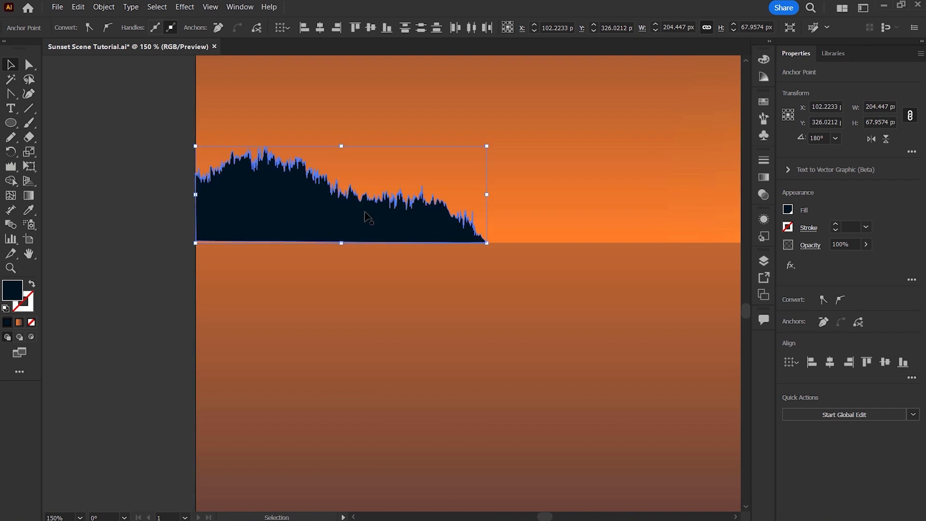
drag(328, 223, 334, 332)
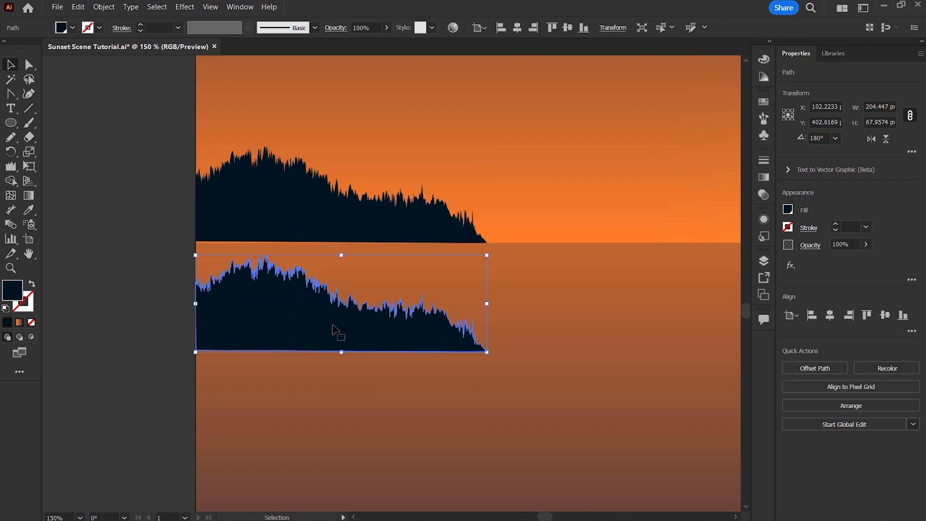
click(885, 142)
drag(325, 277, 324, 262)
scroll(488, 241, up, 10)
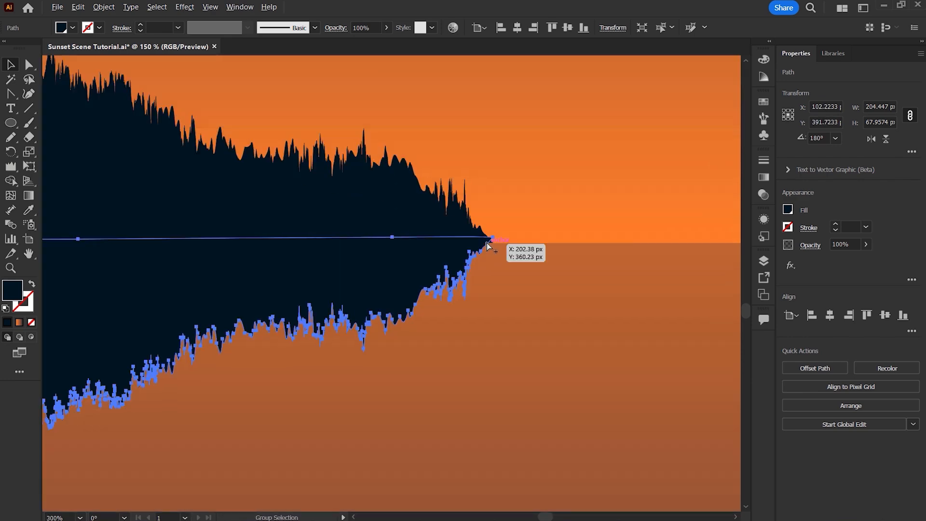
drag(495, 214, 492, 257)
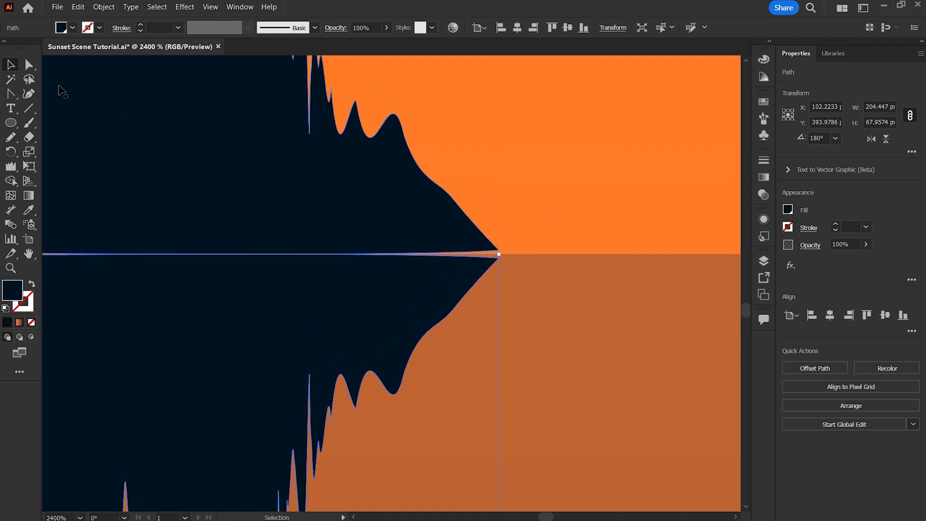
Vertically align the right tip anchors of the small hill and its reflection, and move them together onto the horizon
click(29, 65)
scroll(501, 241, up, 3)
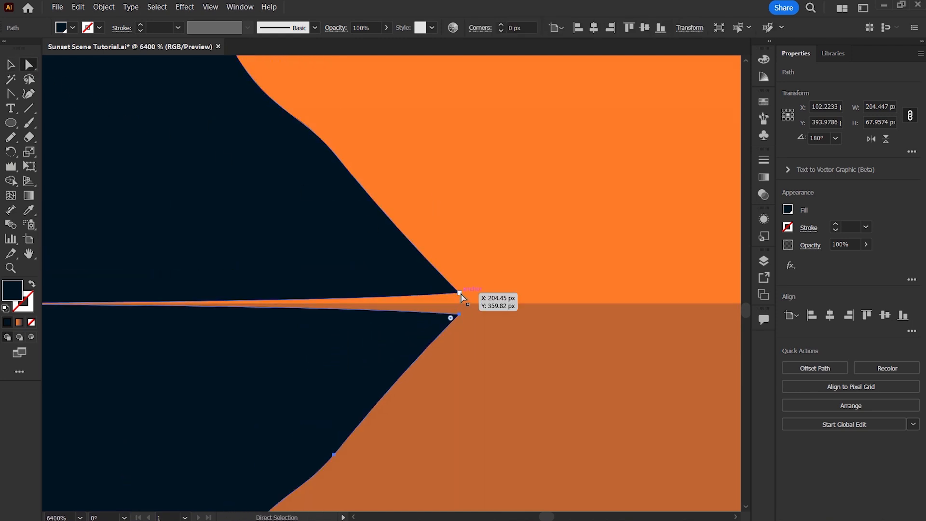
click(459, 293)
shift+click(459, 314)
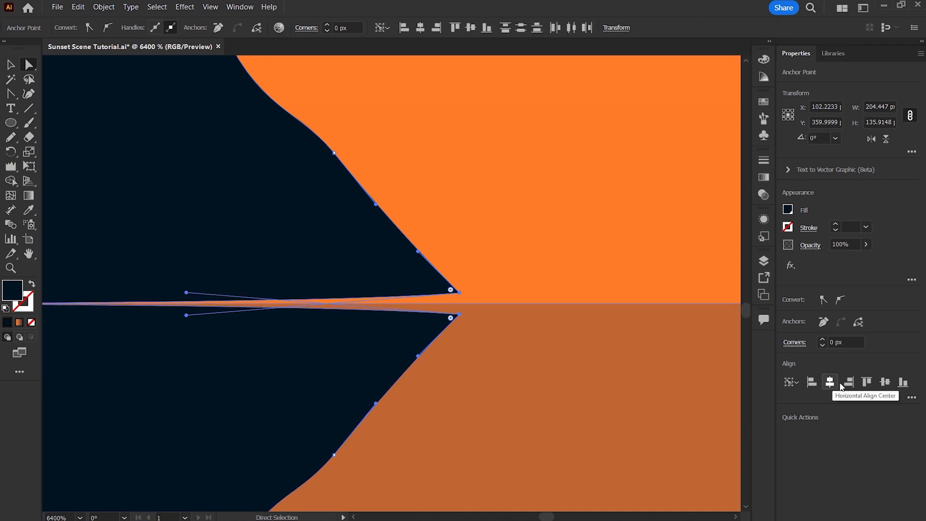
click(884, 383)
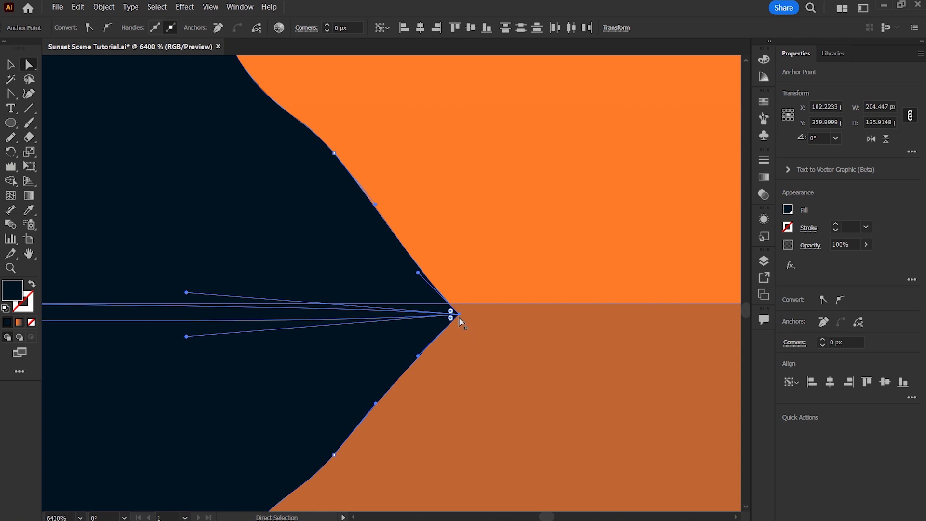
drag(459, 316, 458, 303)
Vertically align the left corner anchors of the small hill and its reflection, and move them together to the artboard's left edge on the horizon
scroll(340, 311, down, 6)
drag(203, 304, 661, 319)
drag(173, 317, 438, 322)
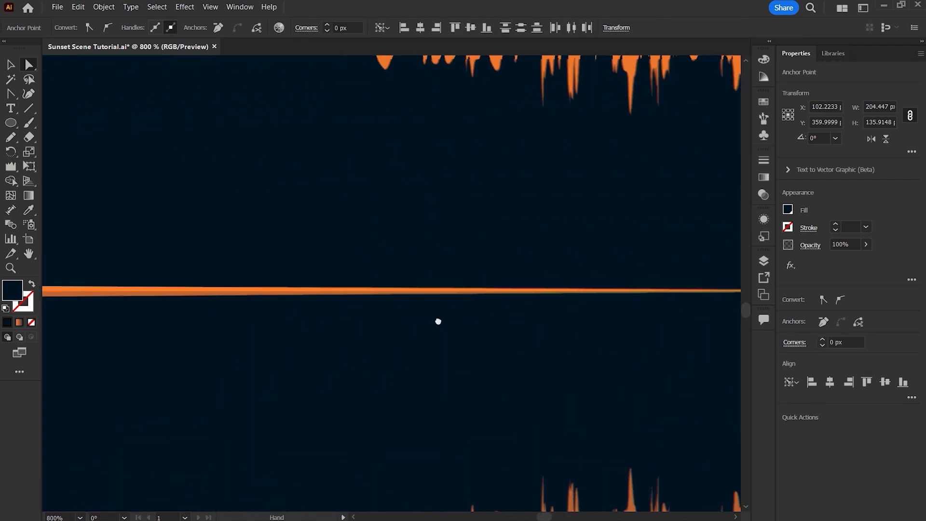
scroll(221, 302, up, 5)
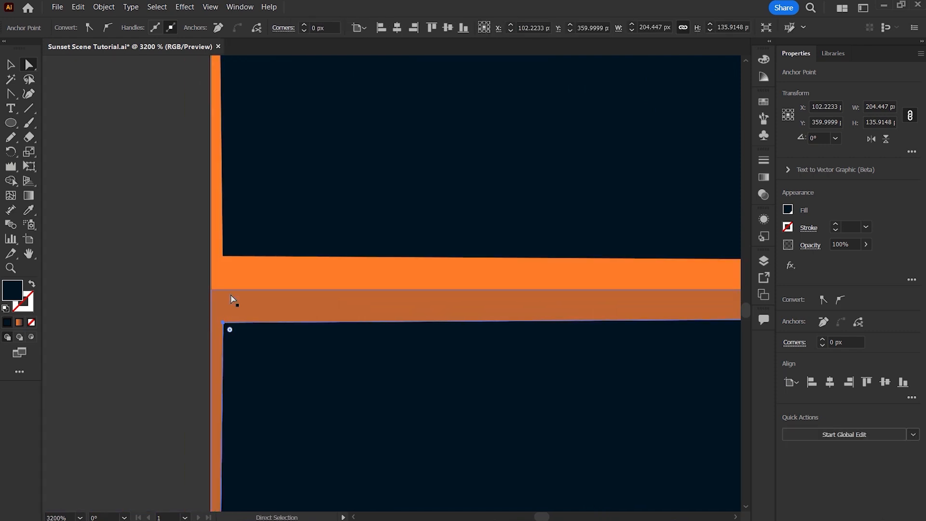
shift+click(223, 256)
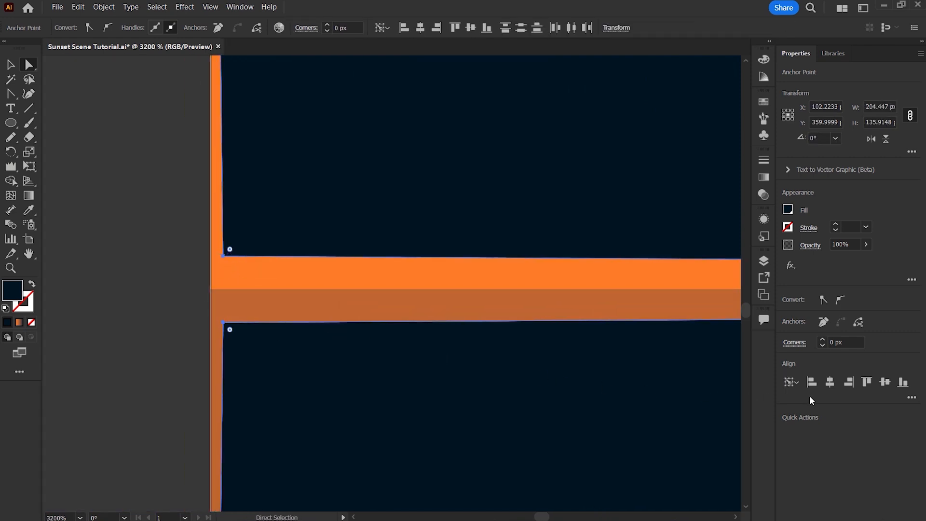
click(888, 384)
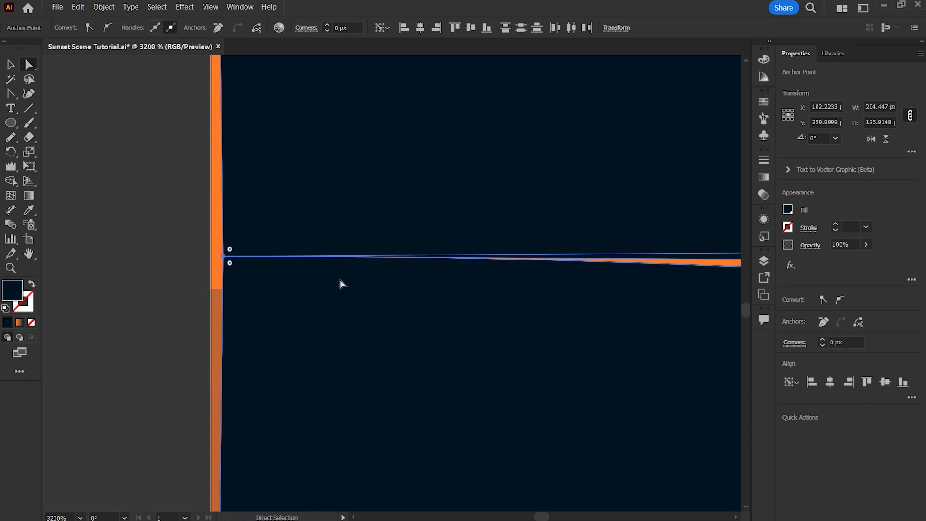
scroll(261, 262, up, 2)
drag(177, 240, 151, 309)
Vertically align the facing base anchors near X 59 px on the small hill and its reflection, and move them onto the horizon
scroll(320, 274, down, 5)
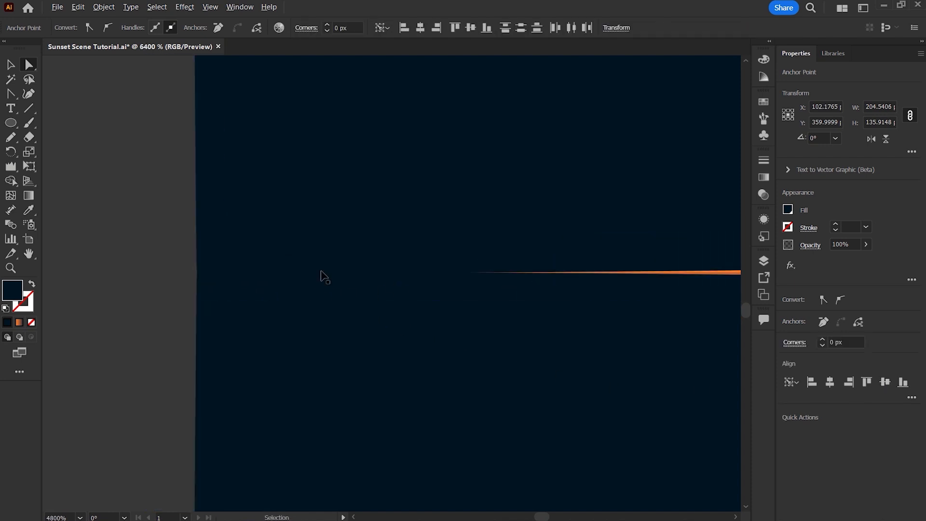
drag(526, 286, 319, 277)
drag(631, 271, 425, 278)
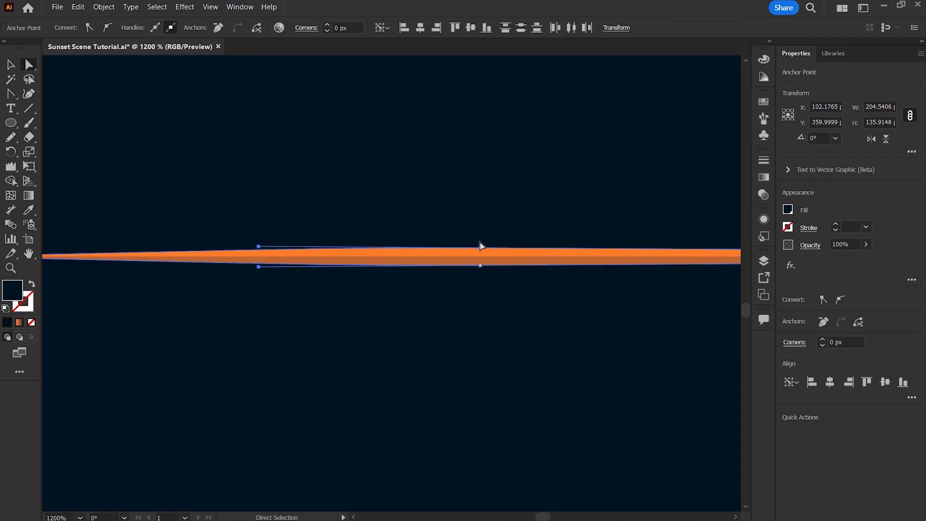
click(480, 247)
shift+click(480, 266)
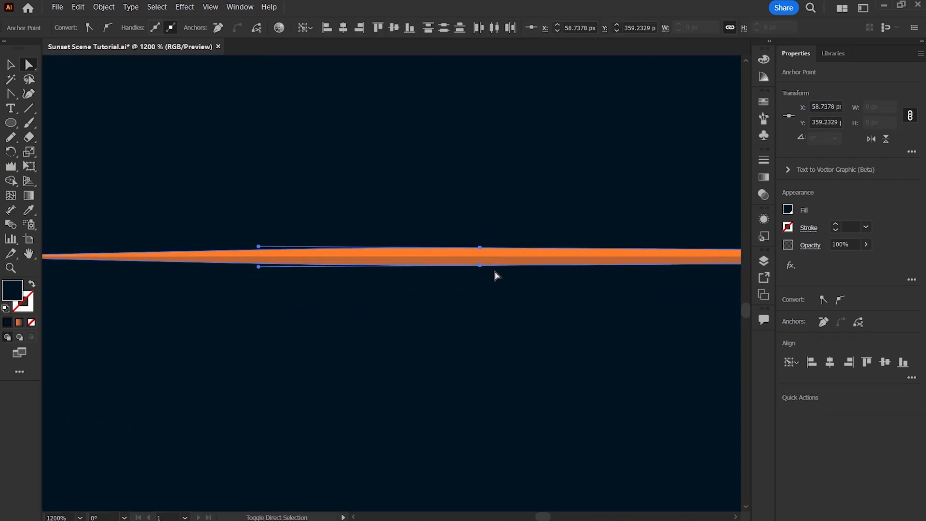
click(885, 362)
drag(481, 267, 484, 263)
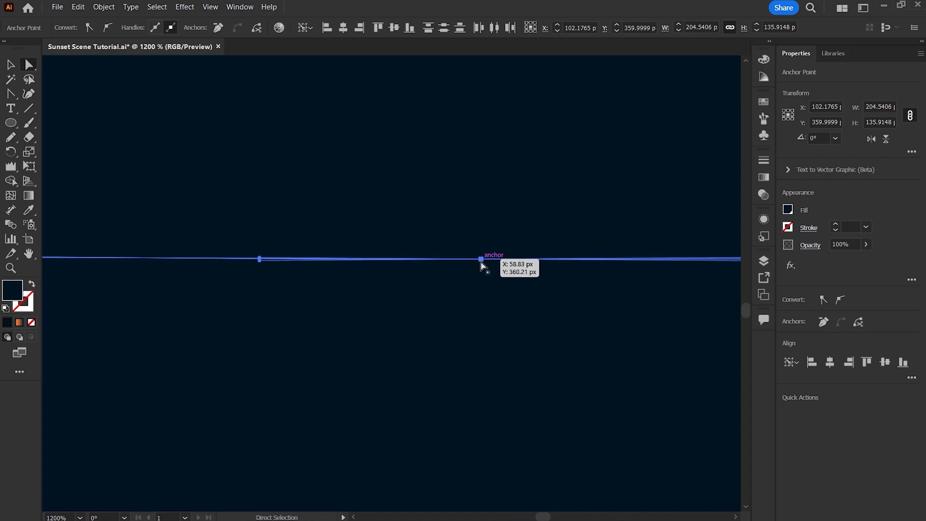
scroll(450, 263, down, 3)
scroll(388, 261, down, 2)
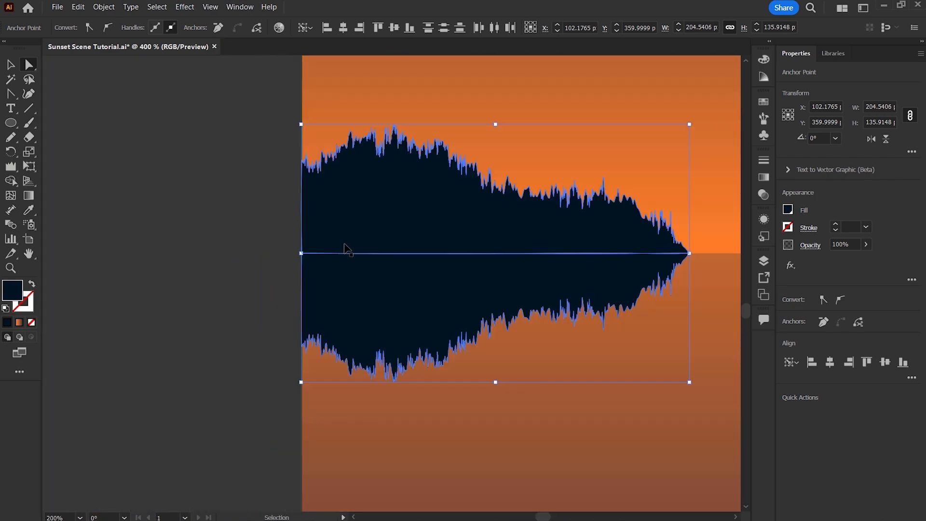
click(237, 315)
Vertically align the facing base anchors near X 169 px on the small hill and its reflection to close the remaining gap
drag(158, 289, 89, 287)
scroll(531, 263, up, 3)
click(541, 258)
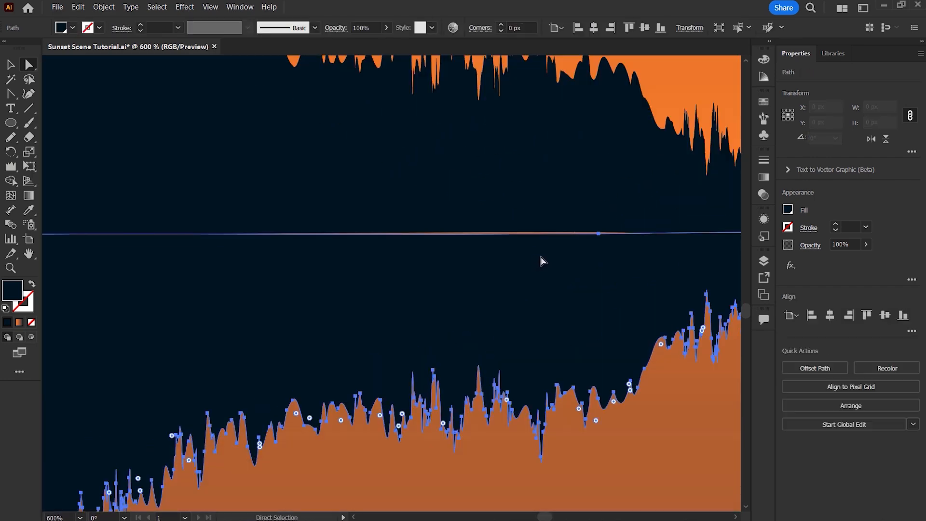
scroll(603, 241, up, 3)
click(598, 227)
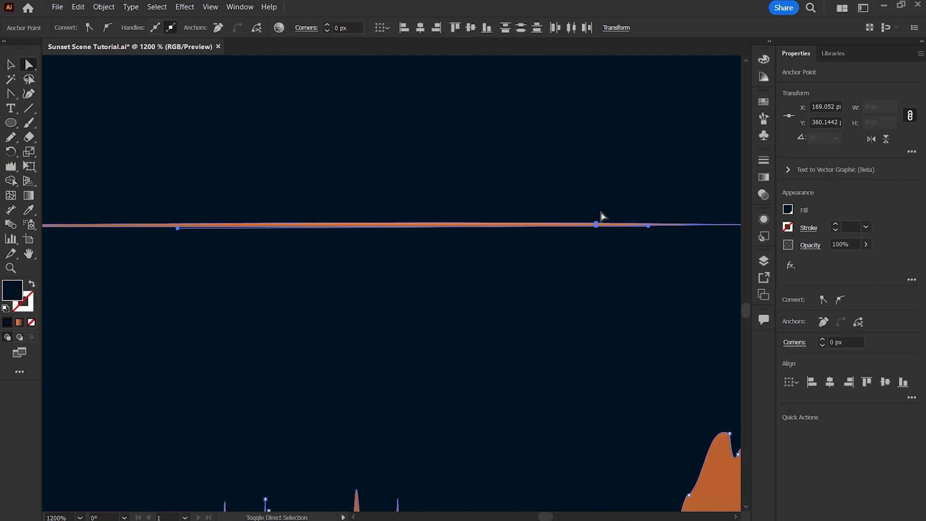
drag(599, 225, 598, 231)
shift+click(597, 227)
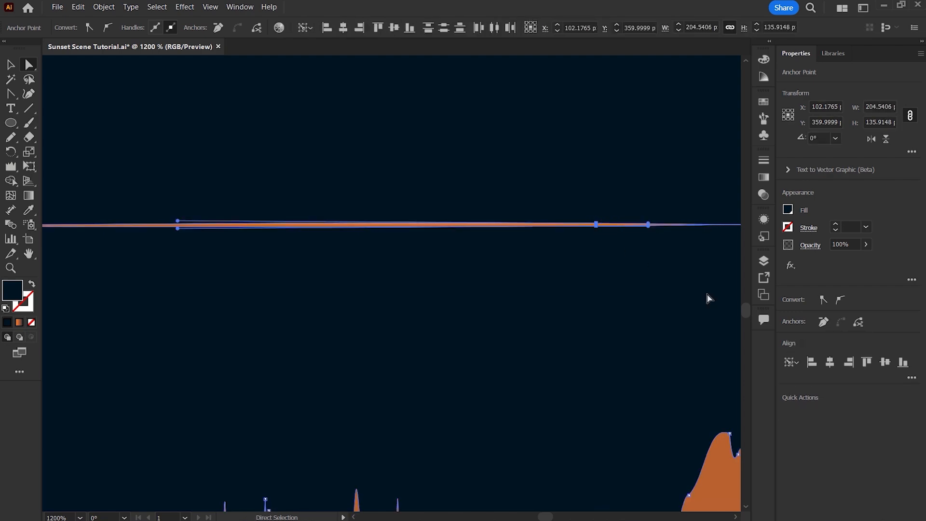
click(885, 362)
scroll(445, 264, down, 5)
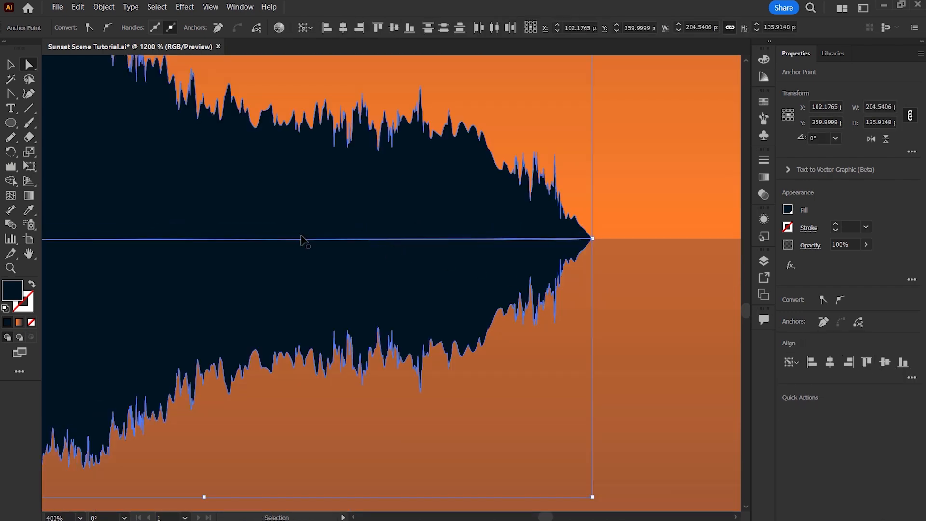
click(150, 247)
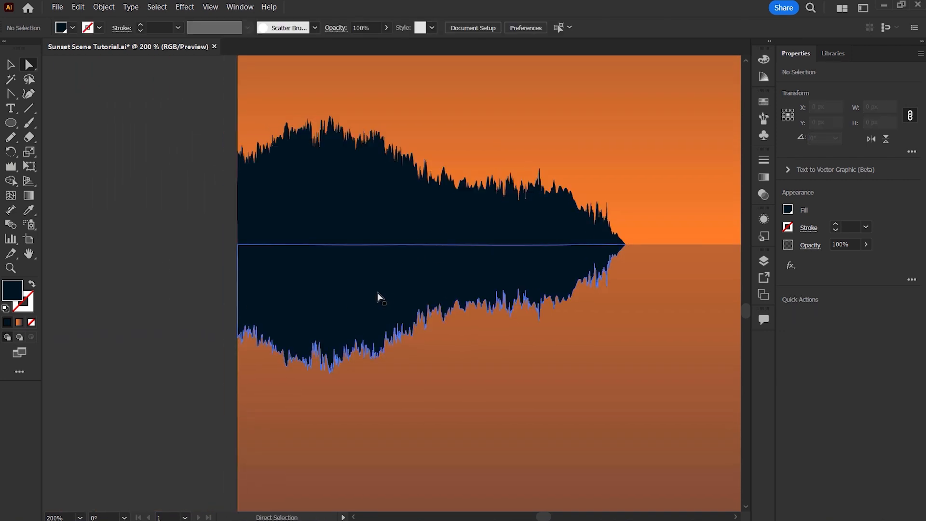
Set the opacity of the small hill's reflection to 60%
click(380, 295)
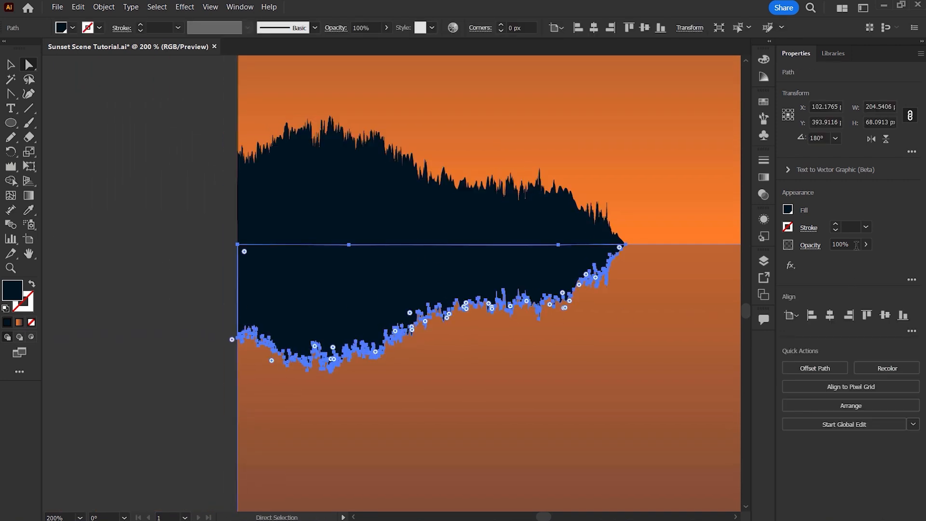
drag(857, 245, 831, 245)
text(60)
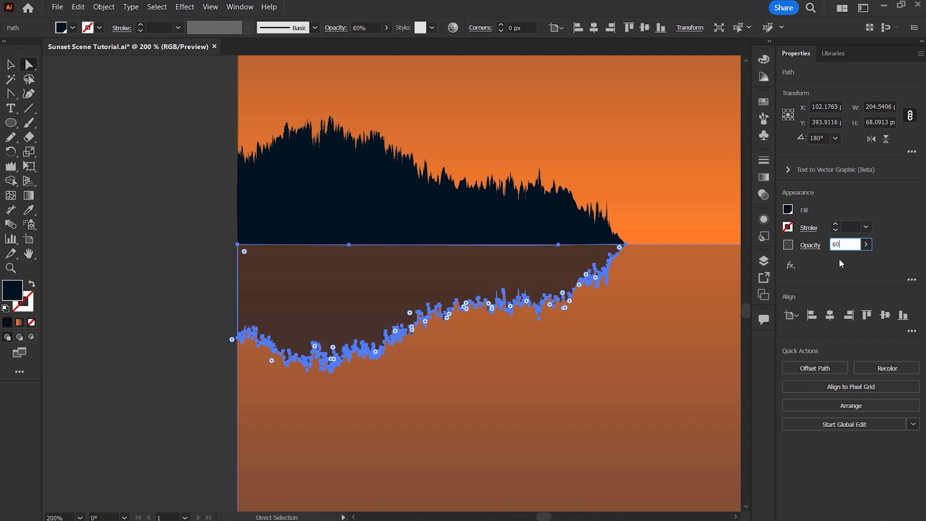
click(191, 225)
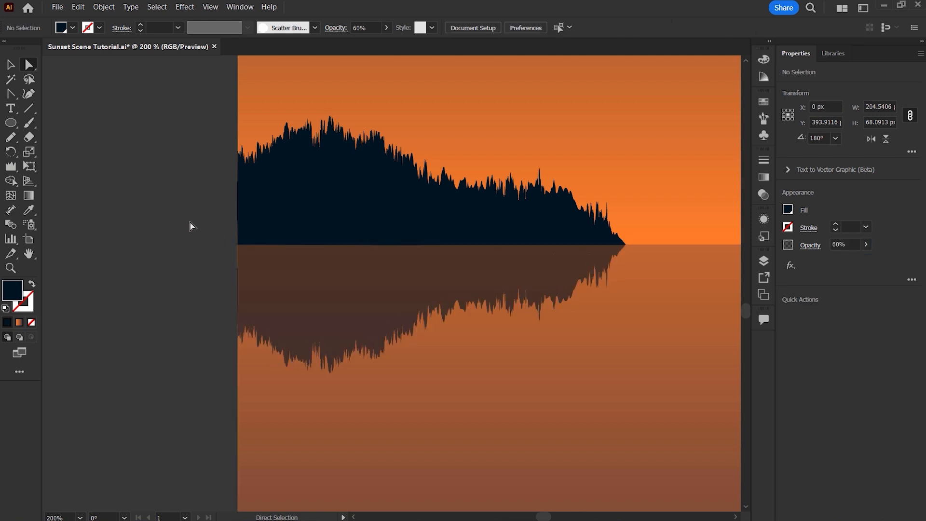
Draw a dark rectangle about 95 px wide and 26 px high on the sea, just right of the sun's reflection
key(ctrl+0)
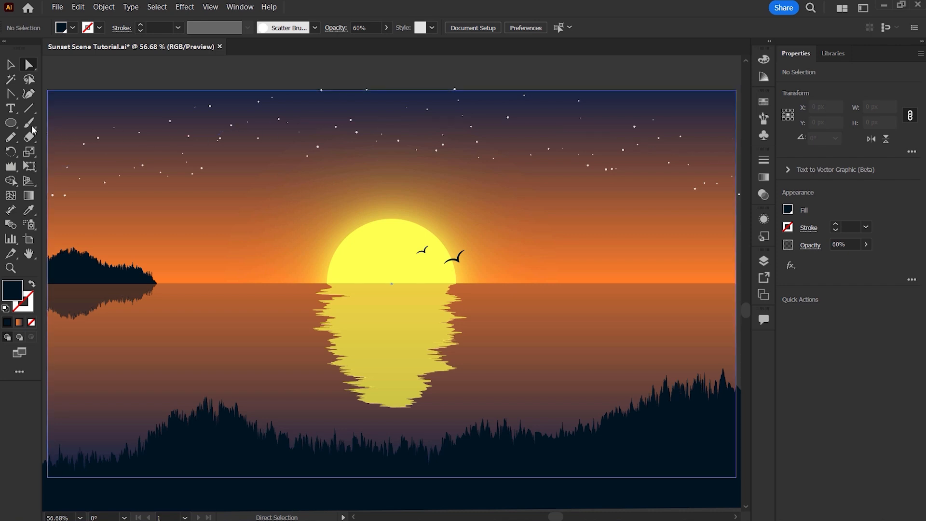
drag(11, 123, 65, 125)
scroll(523, 322, up, 4)
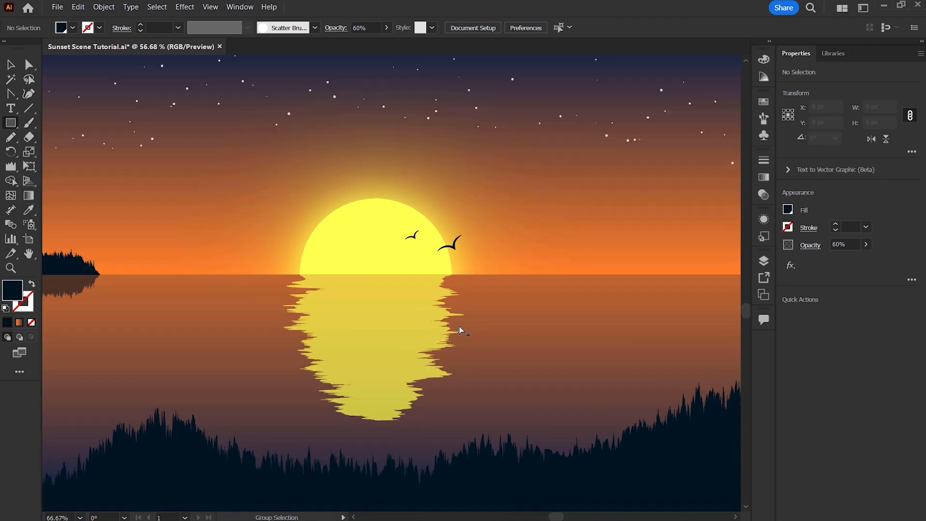
drag(423, 263, 607, 301)
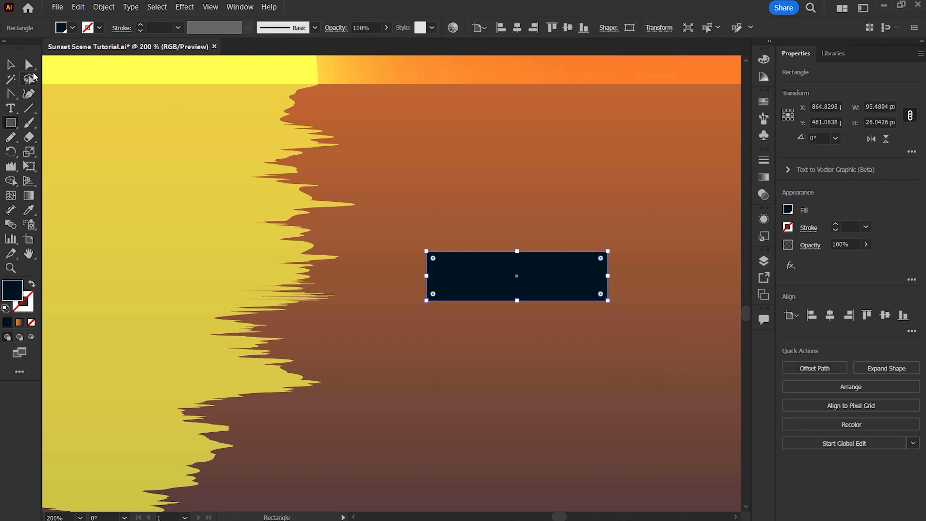
Shape the rectangle into a boat hull about 121 px wide by extending its upper left corner, slanting the ends and rounding both lower corners
click(31, 67)
click(608, 300)
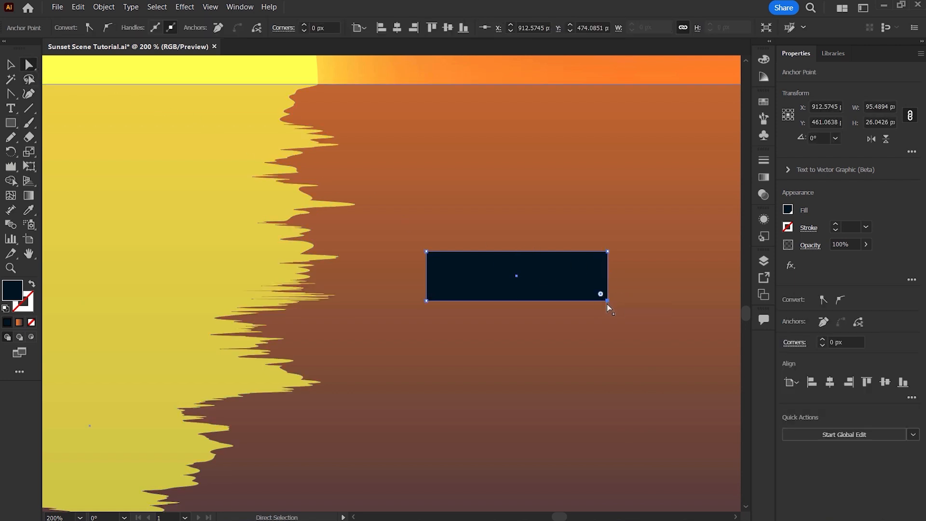
drag(607, 305, 546, 264)
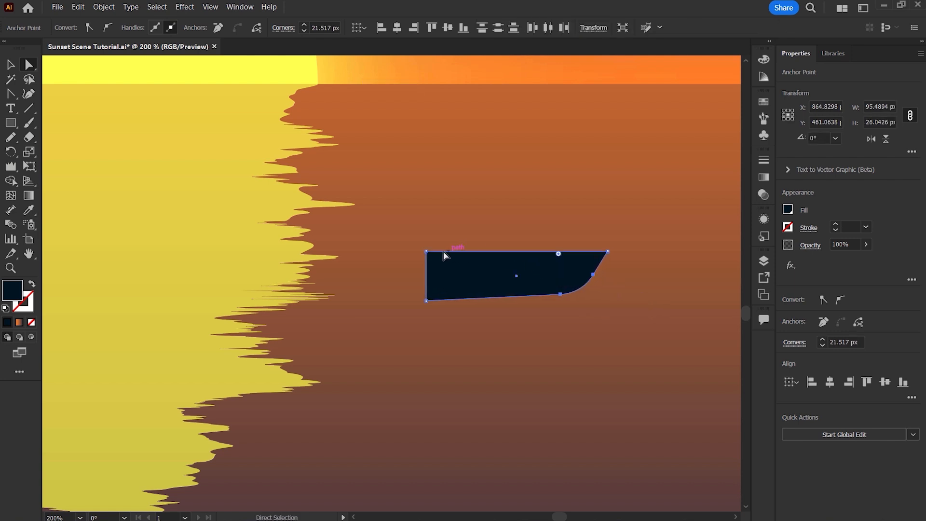
drag(426, 251, 377, 251)
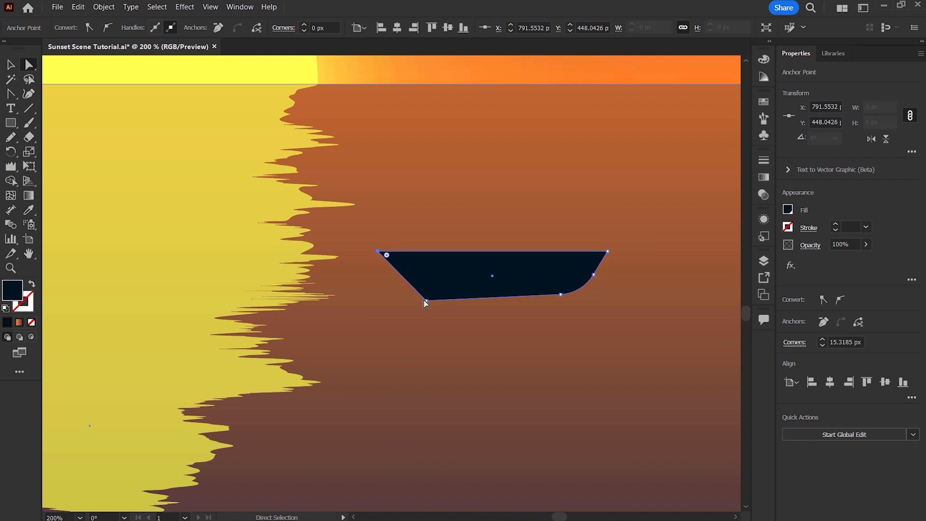
drag(425, 302, 488, 256)
Draw a torso rectangle about 22 by 26 px on the right half of the hull and round its two top corners
key(m)
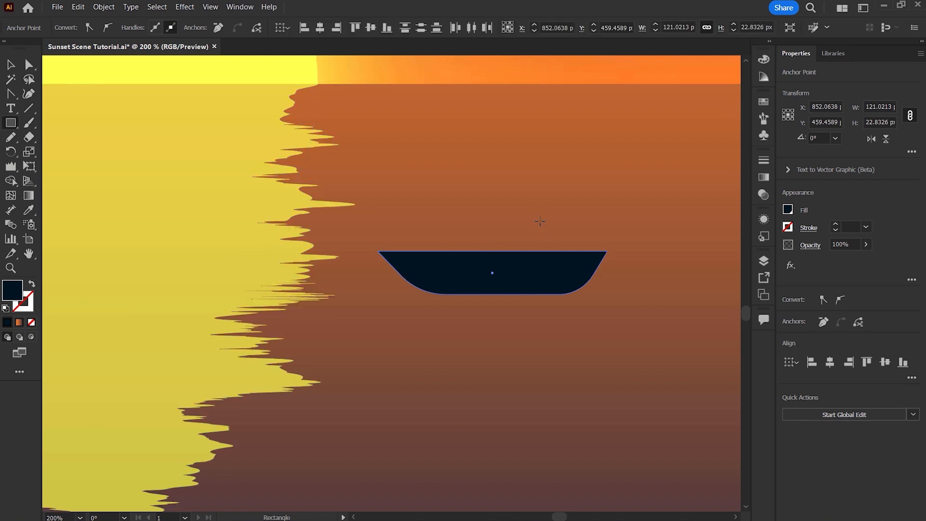
scroll(540, 221, up, 1)
drag(512, 199, 576, 274)
key(a)
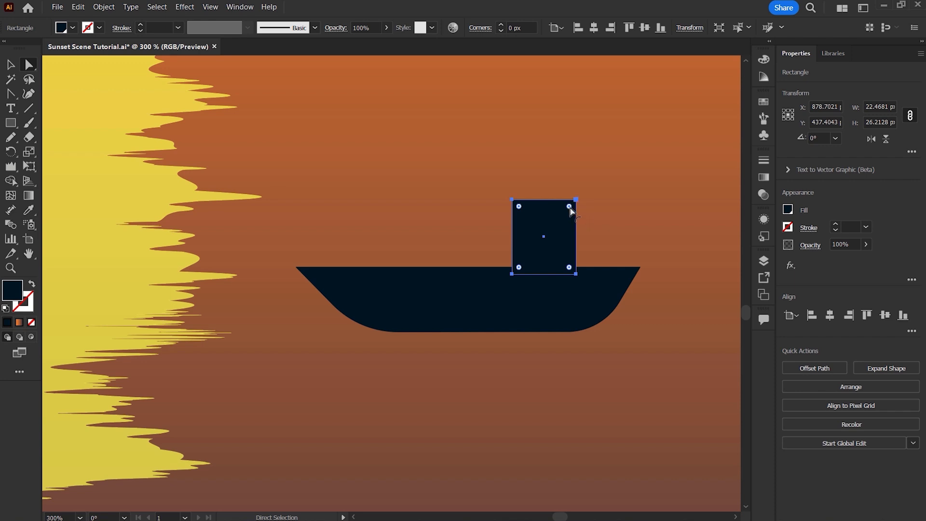
drag(570, 210, 528, 215)
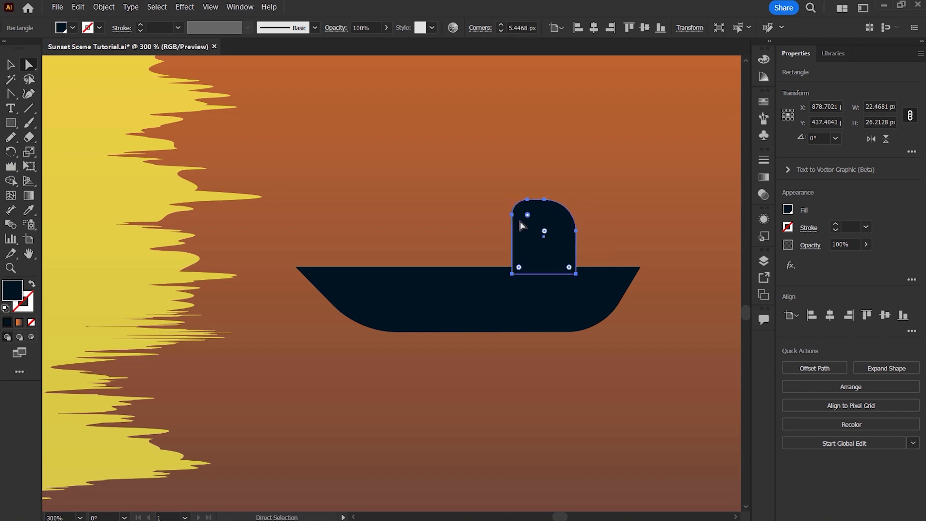
Draw a circular head about 12 px in diameter and seat it on top of the rounded torso
drag(11, 122, 54, 151)
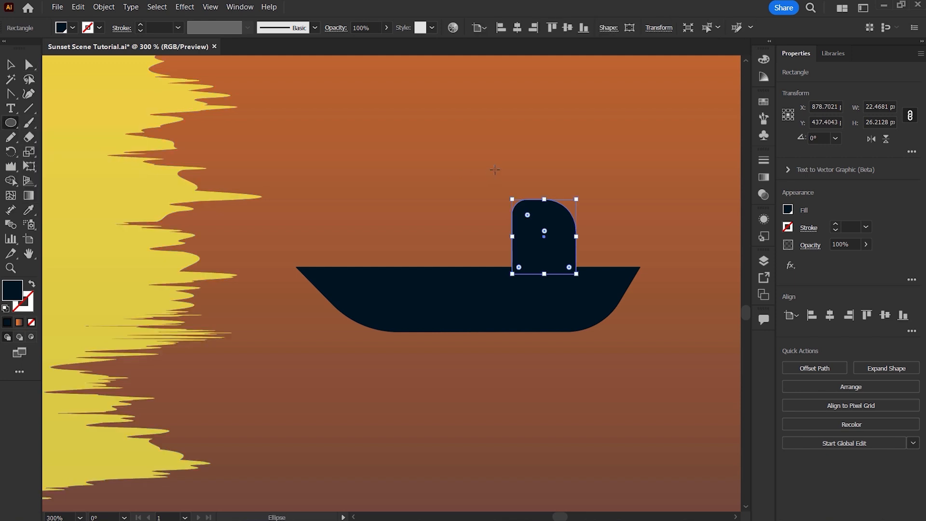
drag(503, 157, 545, 196)
key(v)
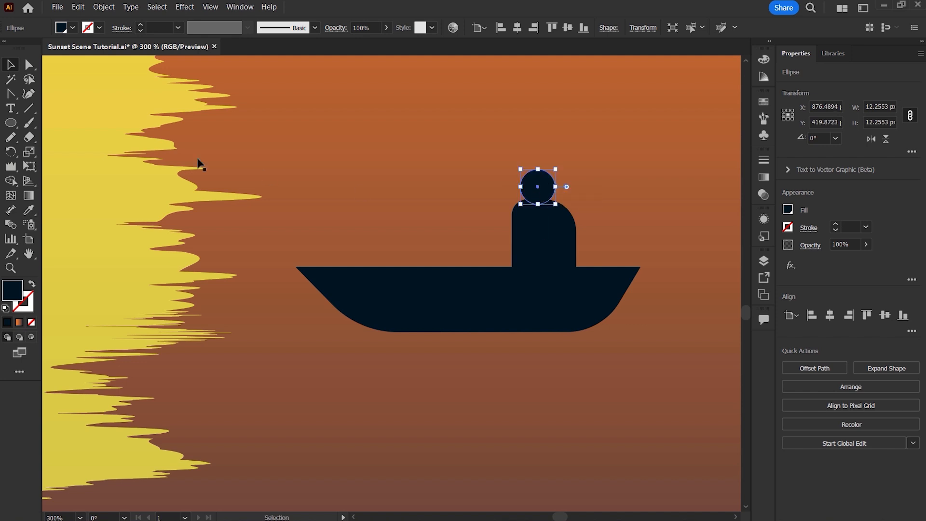
Draw a thin rectangle about 6 by 26 px as an arm, rotate it to about 311° and stretch it from shoulder to hull
drag(11, 122, 67, 122)
mouse_move(400, 147)
mouse_down()
mouse_move(420, 188)
mouse_move(418, 220)
mouse_up()
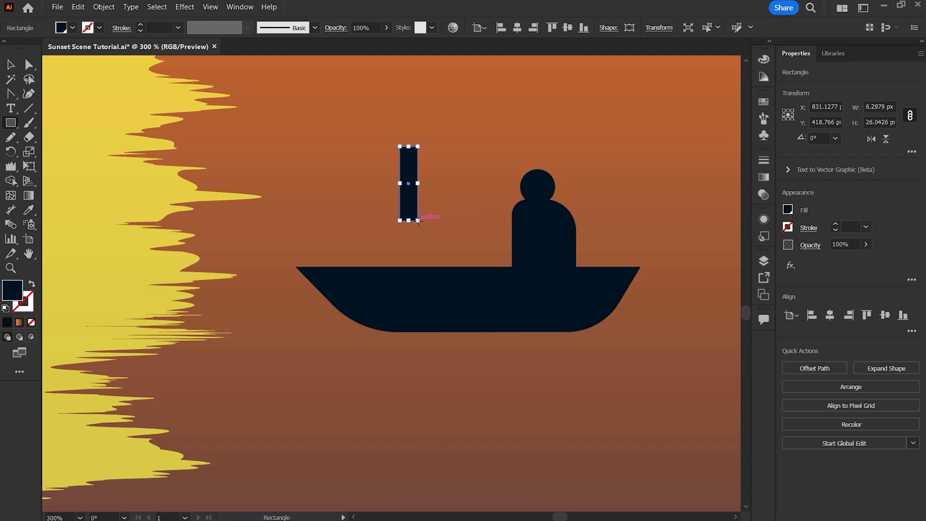
key(v)
drag(421, 144, 520, 225)
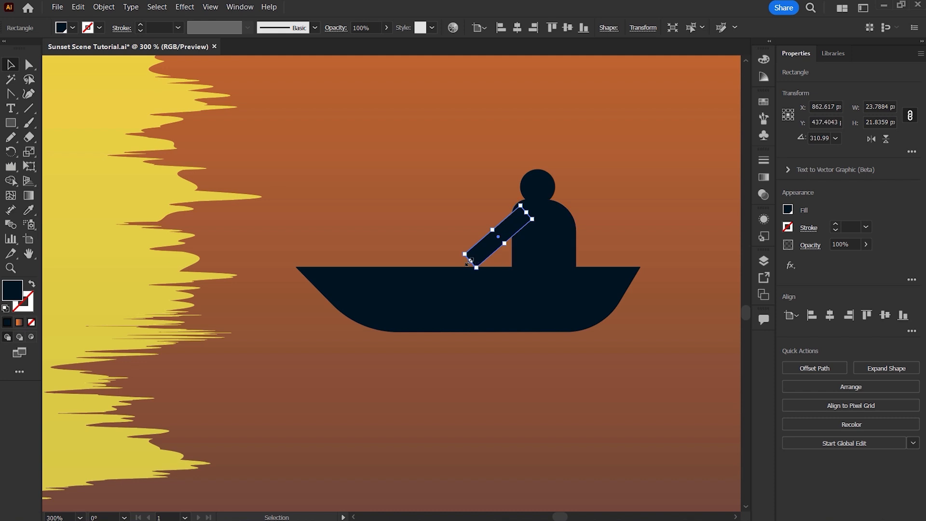
drag(469, 261, 450, 278)
Unite the arm, torso, head and hull into a single boat silhouette
shift+click(548, 241)
shift+click(537, 186)
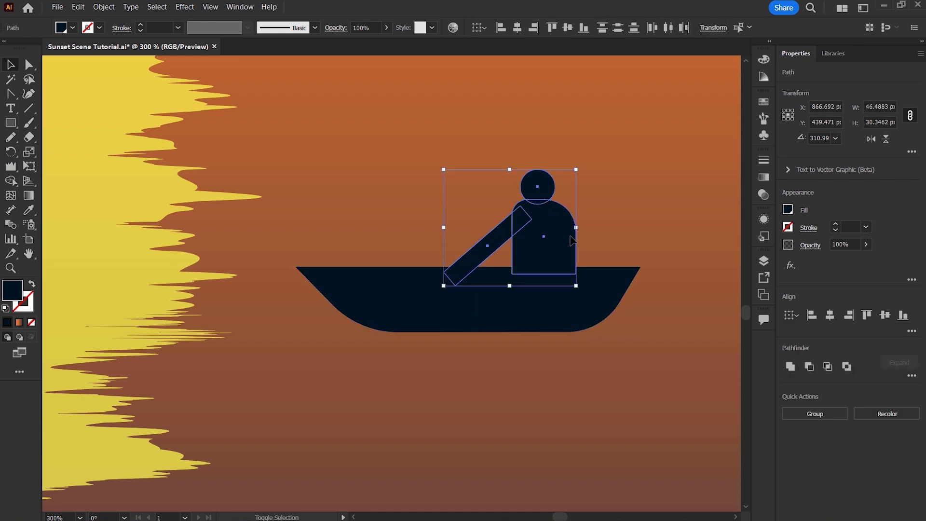
shift+click(563, 314)
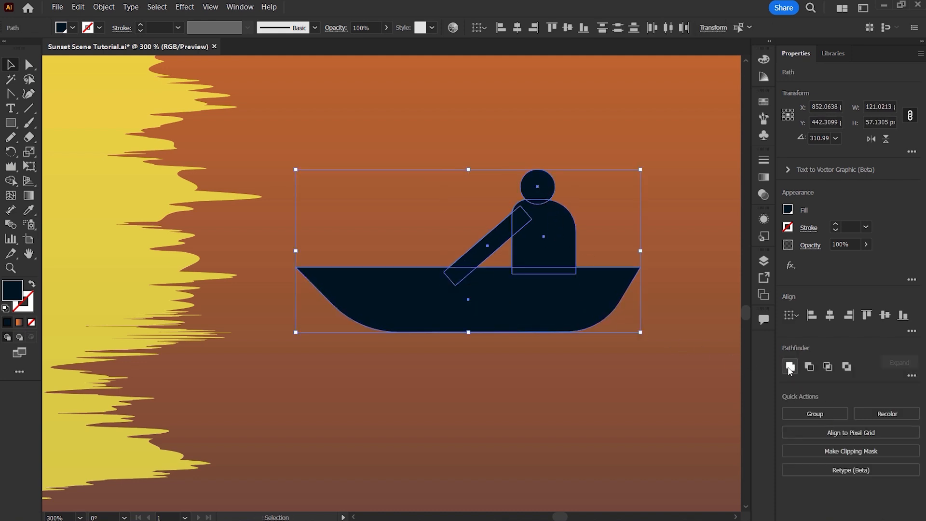
click(789, 368)
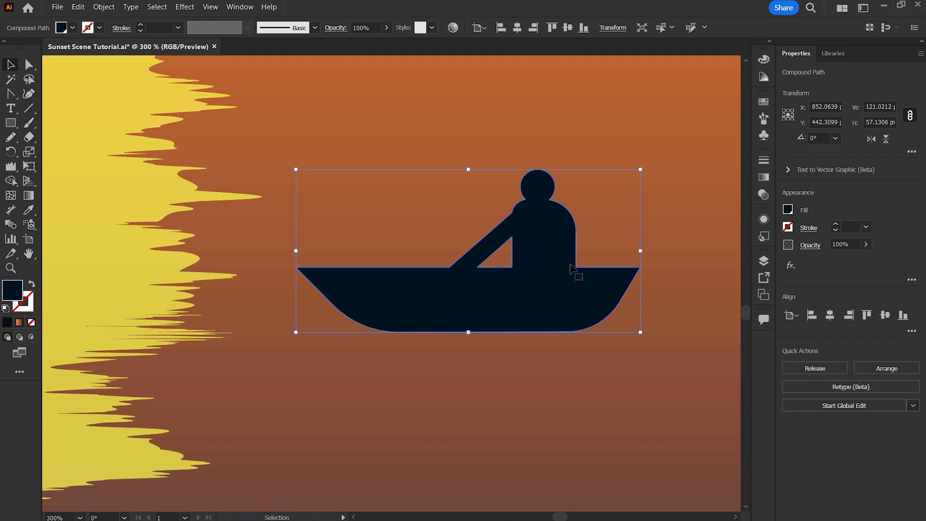
Duplicate the boat silhouette, flip the copy vertically and place it directly beneath the original hull as a reflection
drag(530, 280, 532, 408)
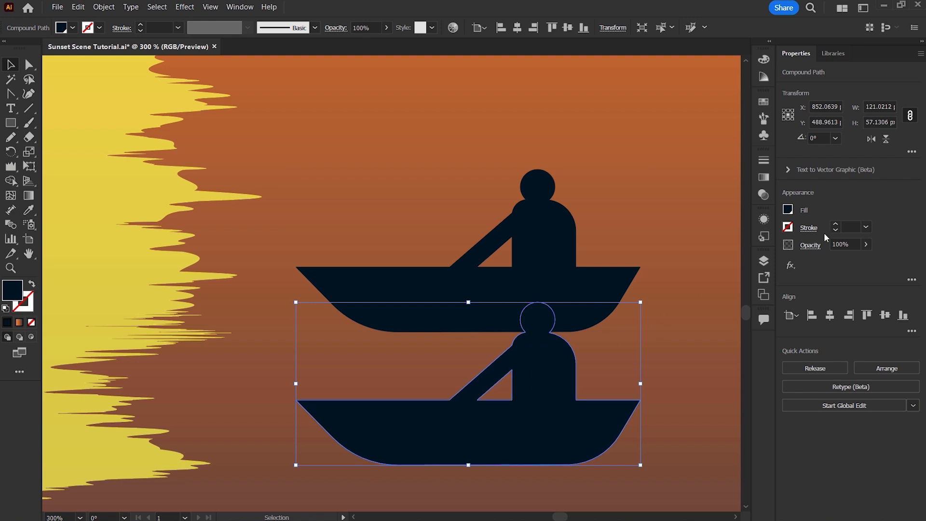
click(886, 139)
drag(516, 320, 525, 345)
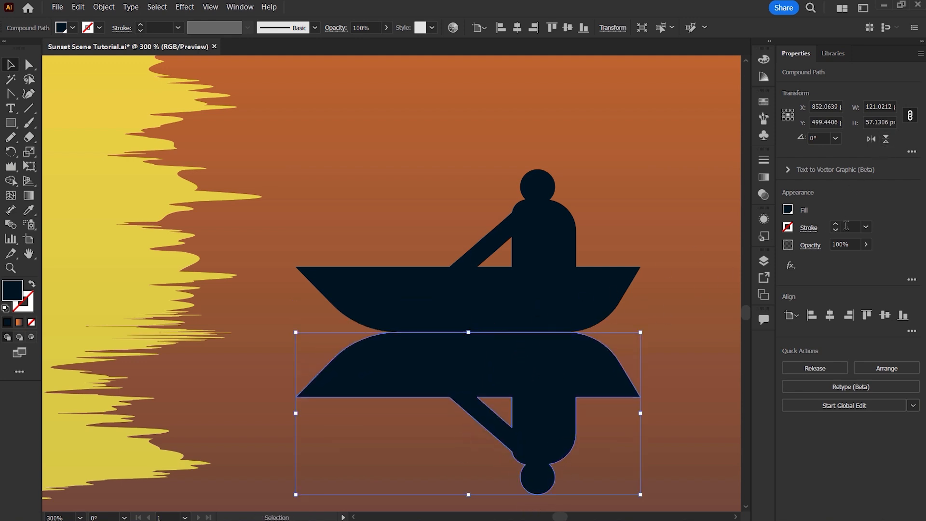
Set the flipped boat reflection's opacity to 25% and group it with the upright boat silhouette
click(834, 245)
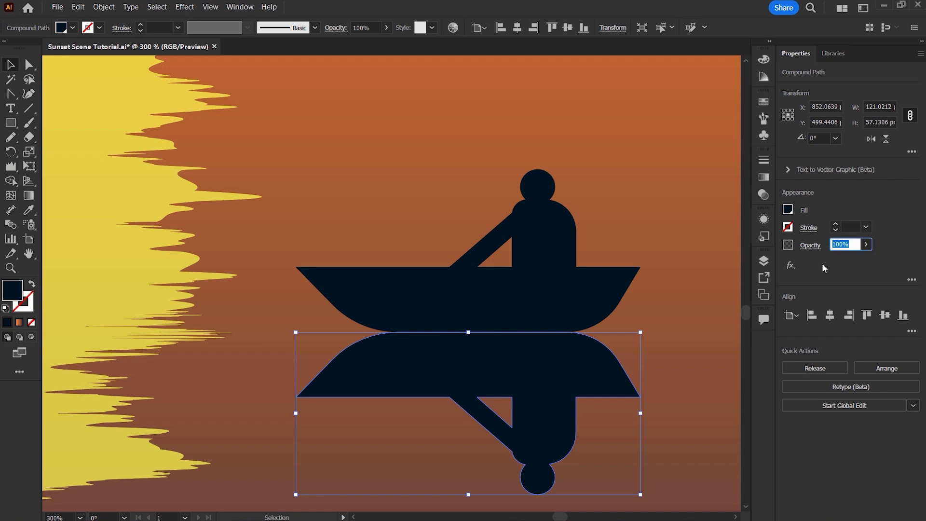
text(25)
drag(842, 245, 831, 244)
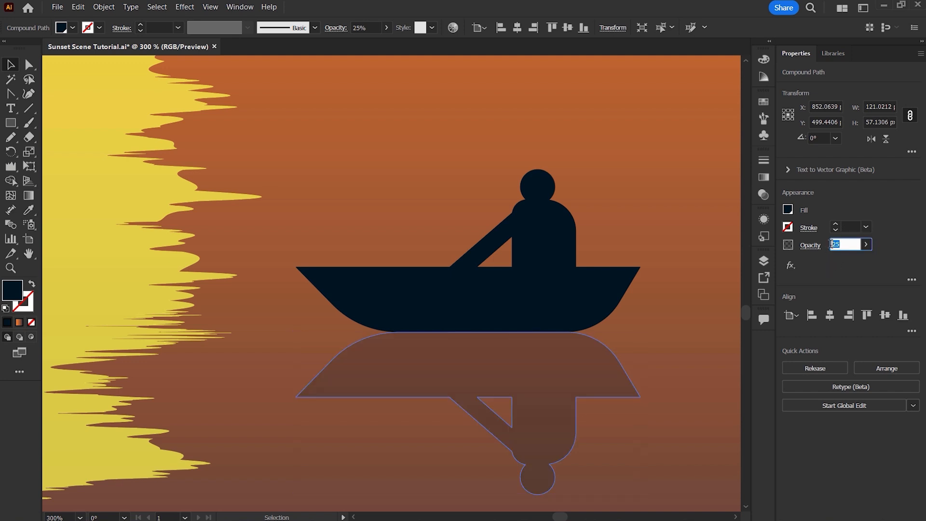
shift+click(548, 280)
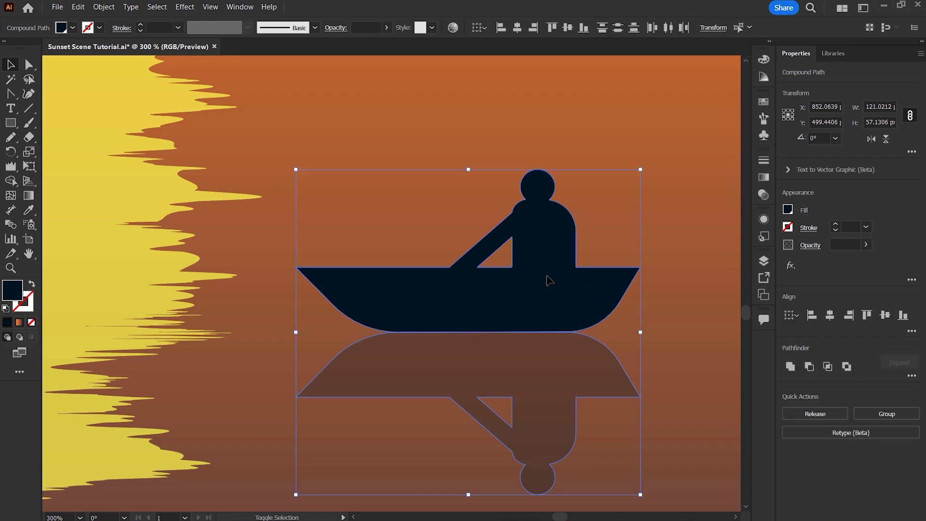
key(ctrl+g)
Scale the boat group to about 59 by 55 px and place a copy between the distant hill and the sun's reflection
scroll(549, 280, down, 2)
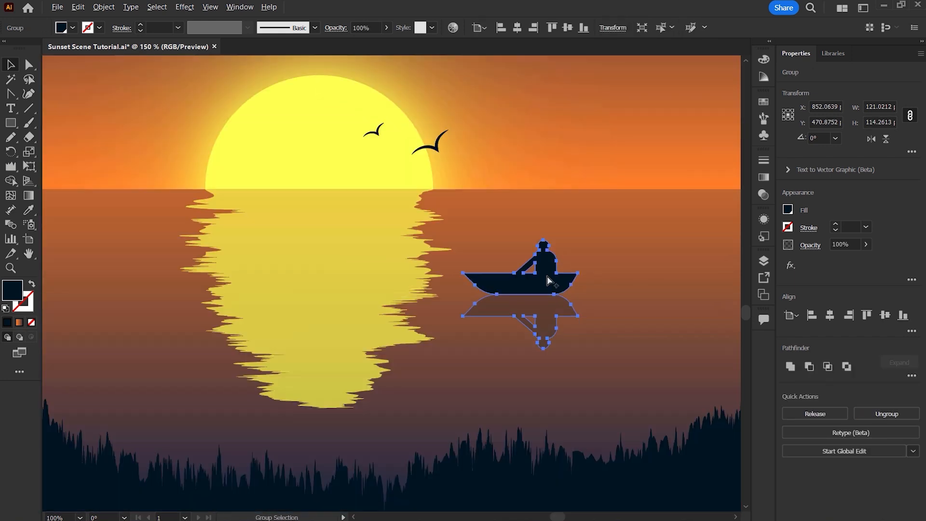
scroll(549, 280, down, 2)
drag(573, 253, 259, 243)
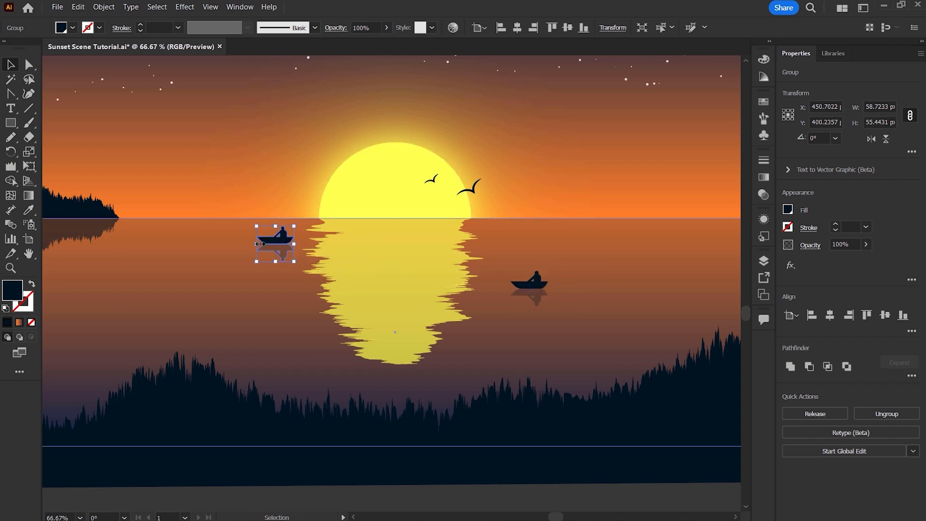
Shrink the copied boat to about 23 by 22 px just below the horizon and flip it horizontally
scroll(259, 244, up, 3)
mouse_move(366, 200)
mouse_down()
mouse_move(340, 212)
mouse_move(334, 231)
mouse_move(371, 200)
mouse_up()
click(871, 140)
scroll(384, 224, down, 3)
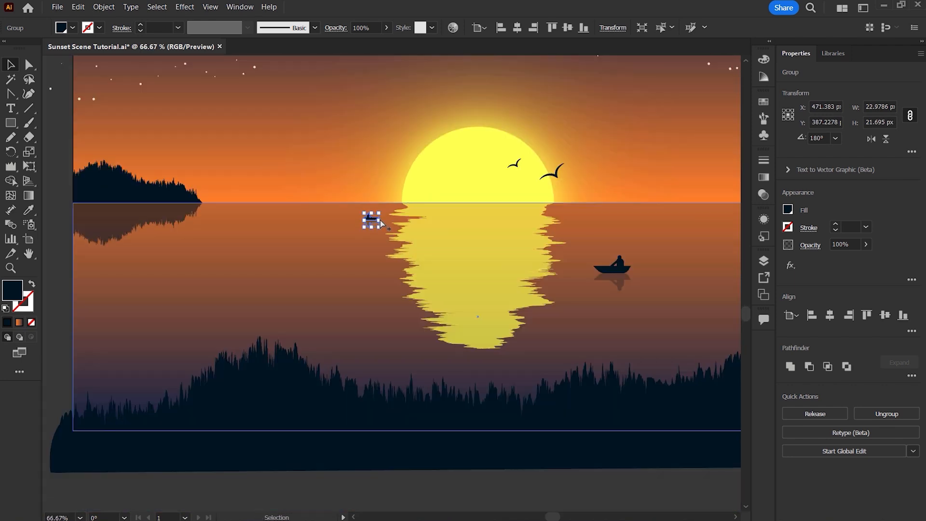
scroll(381, 223, down, 1)
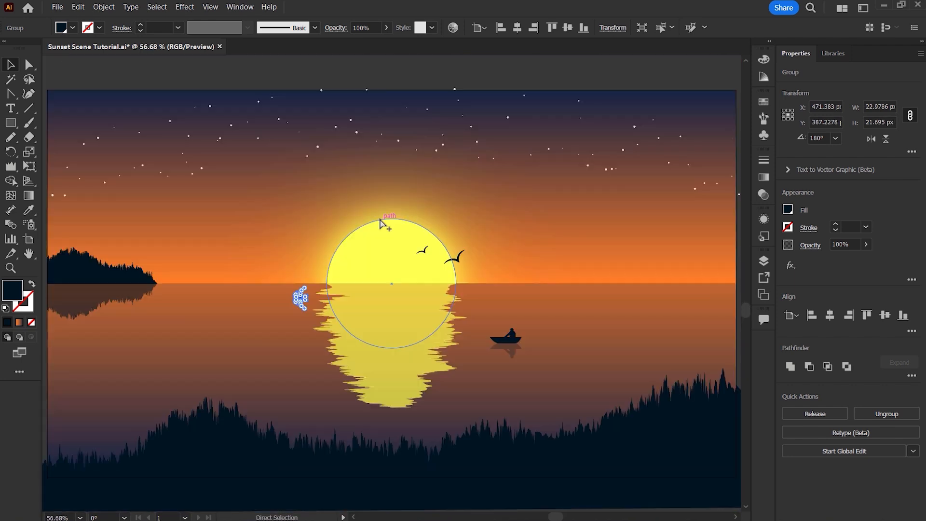
click(393, 79)
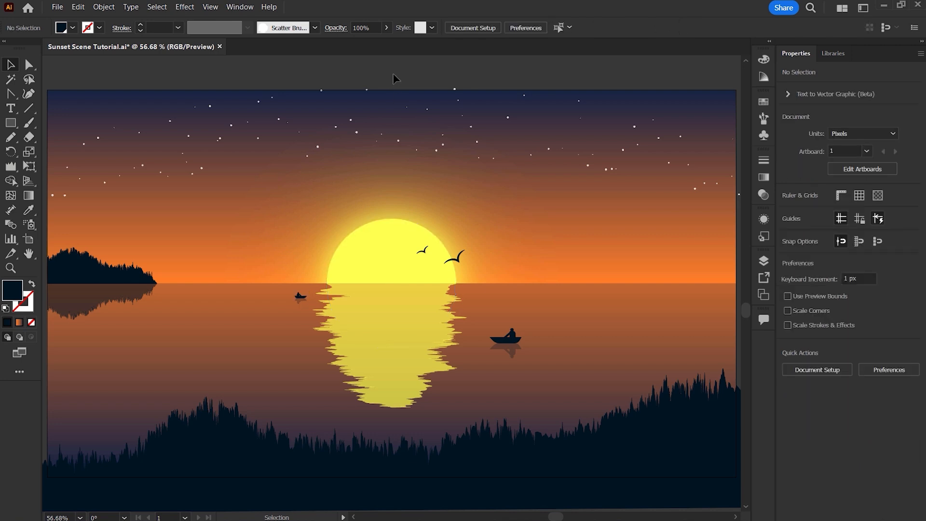
Draw a 1280 by 720 px rectangle and center it horizontally and vertically on the artboard
click(10, 122)
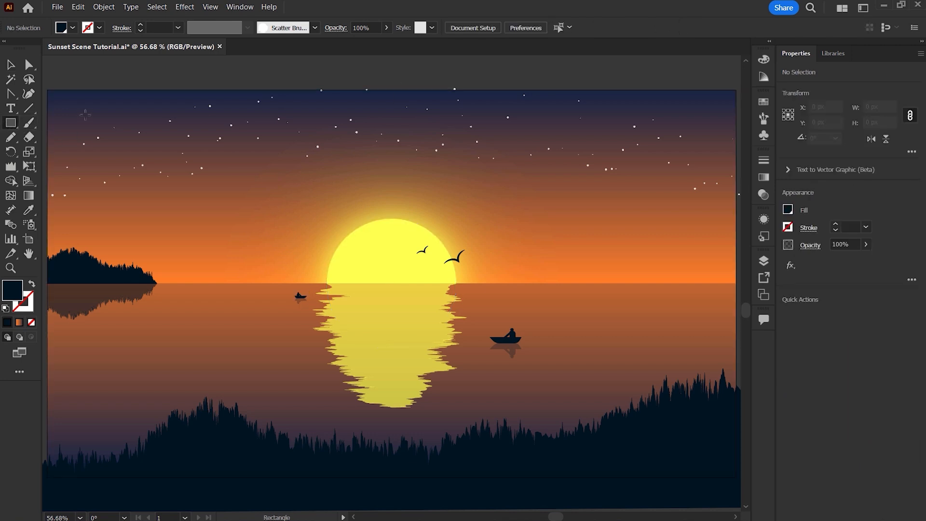
click(148, 150)
text(1280)
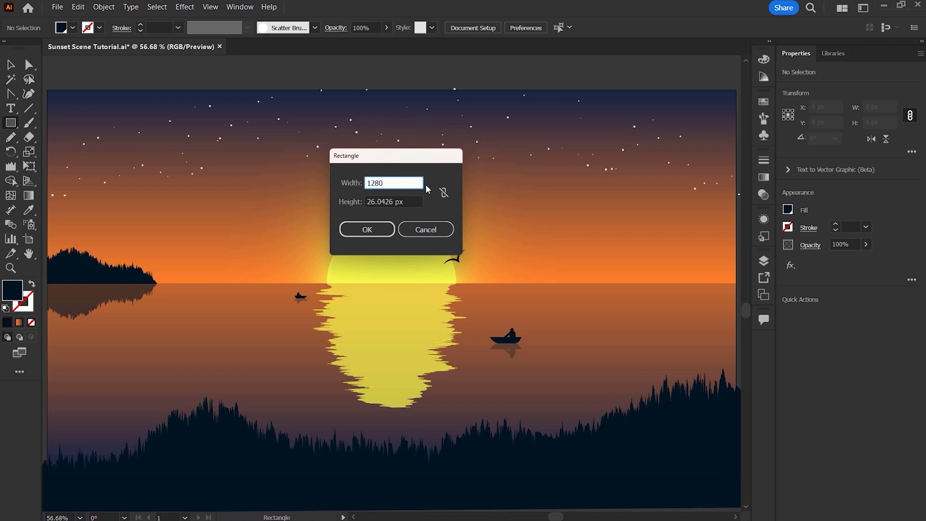
key(Tab)
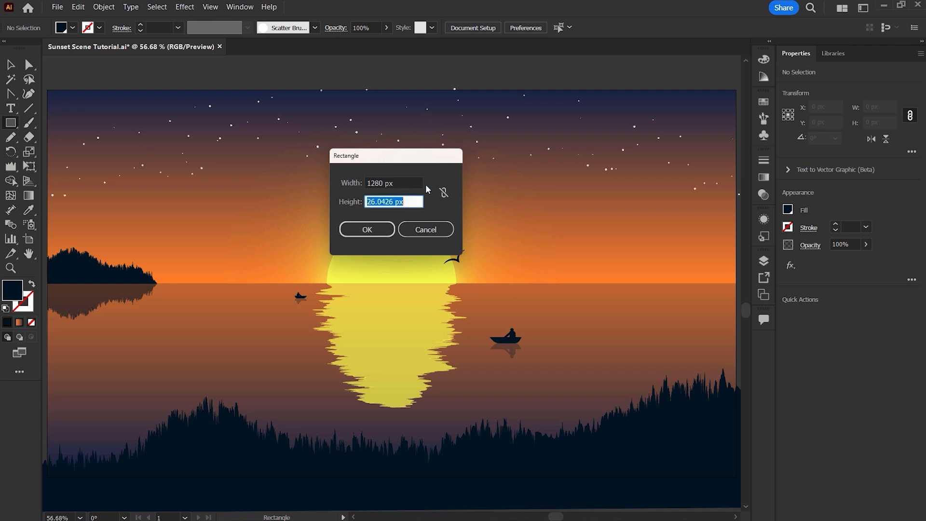
text(720)
key(Return)
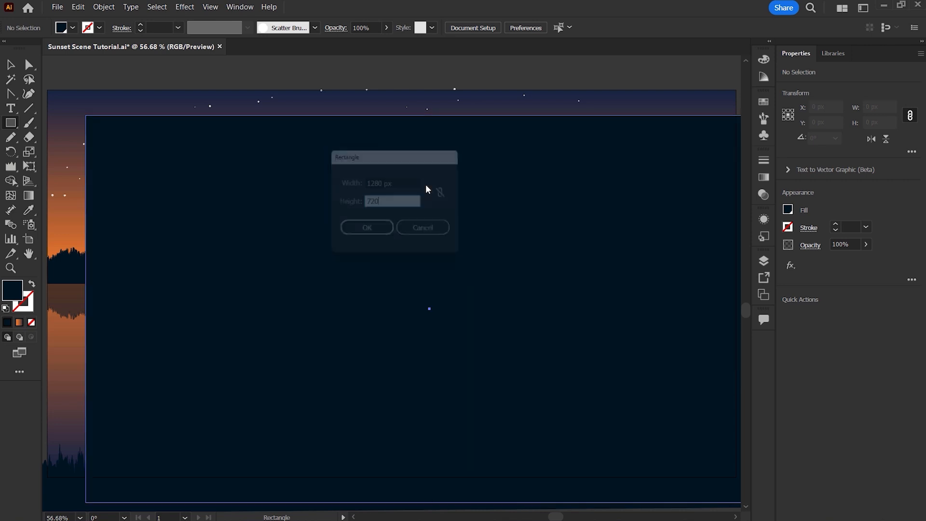
key(v)
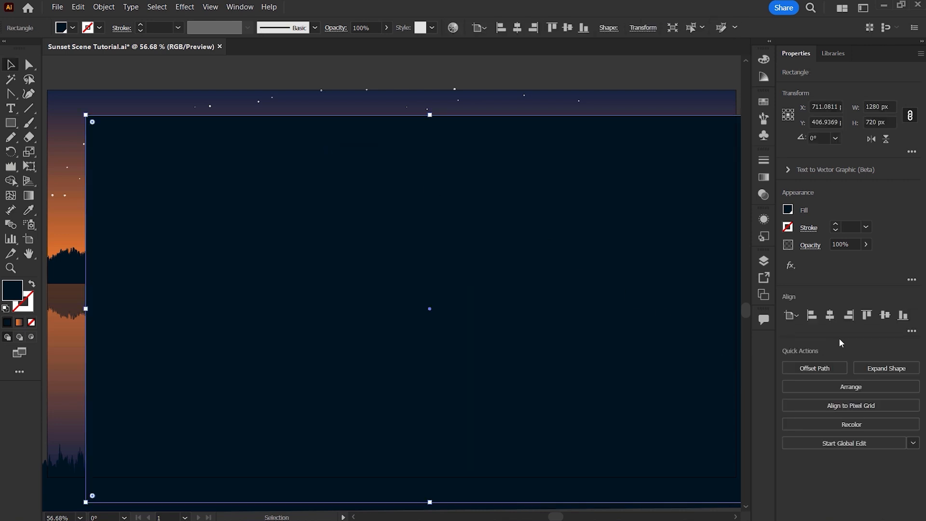
click(830, 316)
click(885, 315)
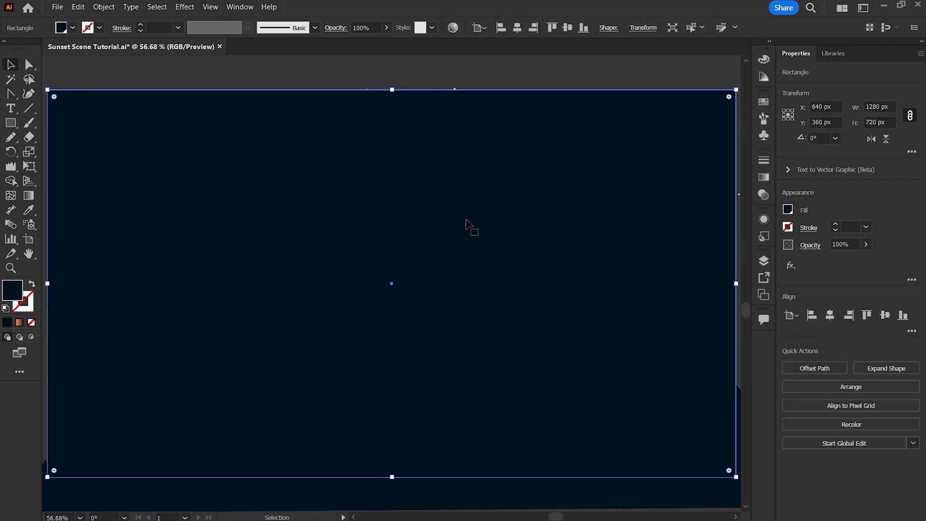
Clip all artwork to the artboard-sized rectangle with a clipping mask
scroll(405, 235, down, 1)
scroll(405, 236, down, 1)
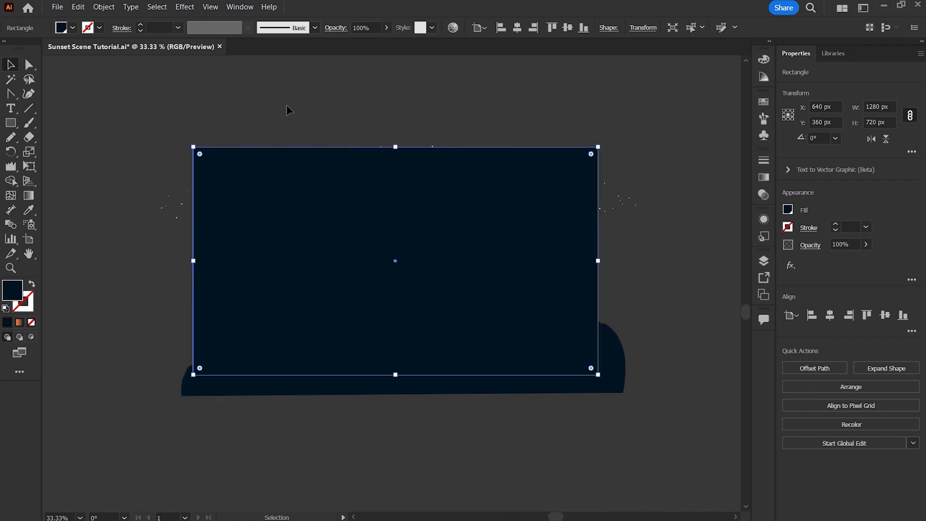
click(157, 6)
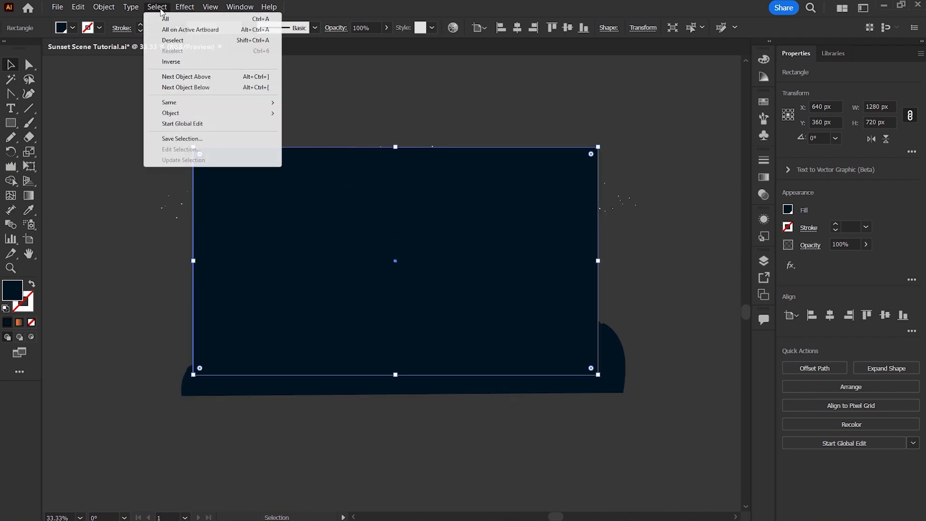
click(191, 19)
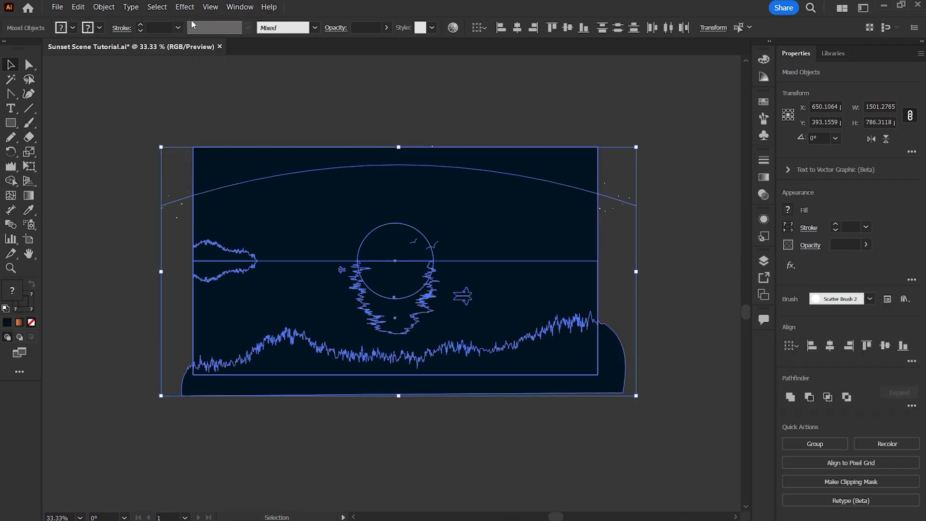
right_click(322, 189)
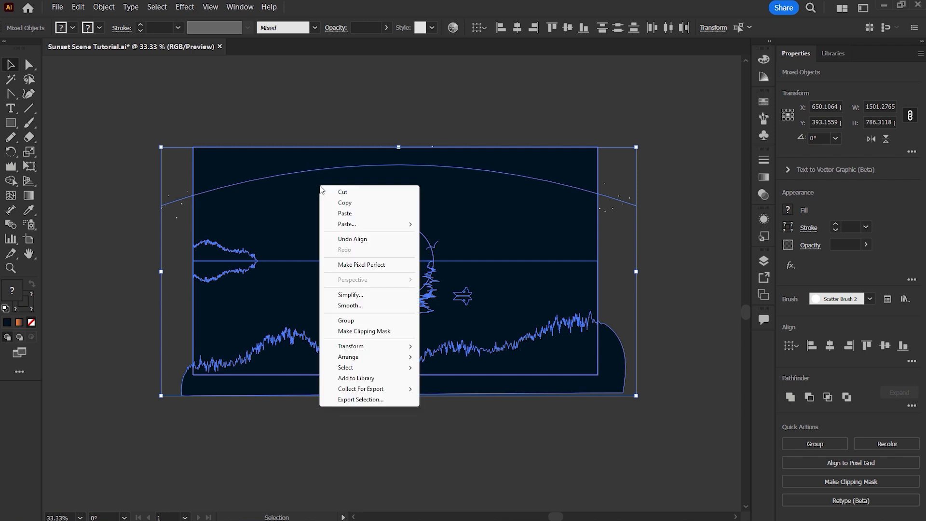
click(396, 330)
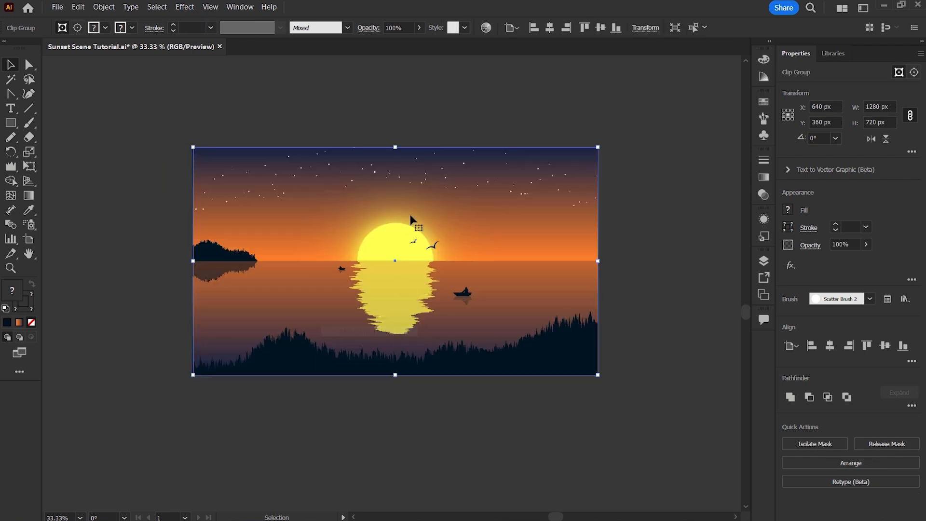
click(410, 108)
key(ctrl+0)
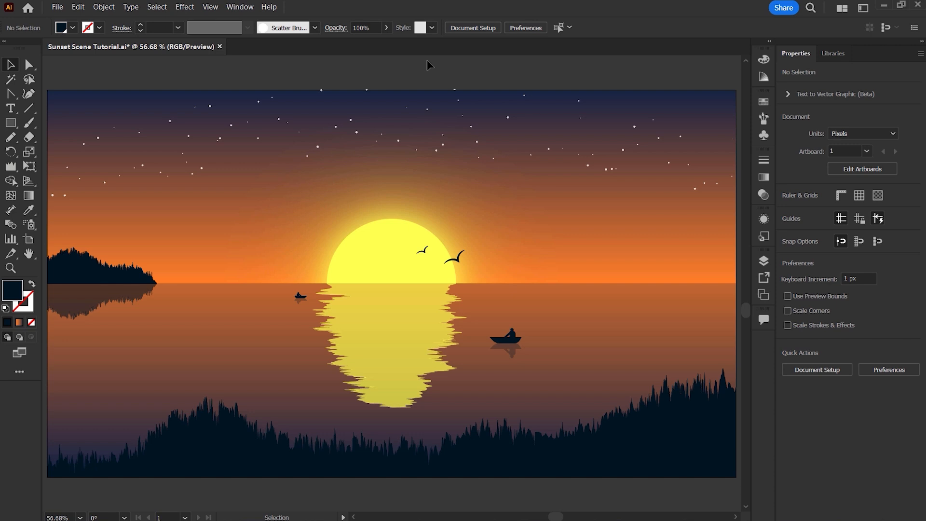
Copy the clipped scene and paste it into Scene.psd in Photoshop as a Smart Object
click(392, 157)
click(78, 7)
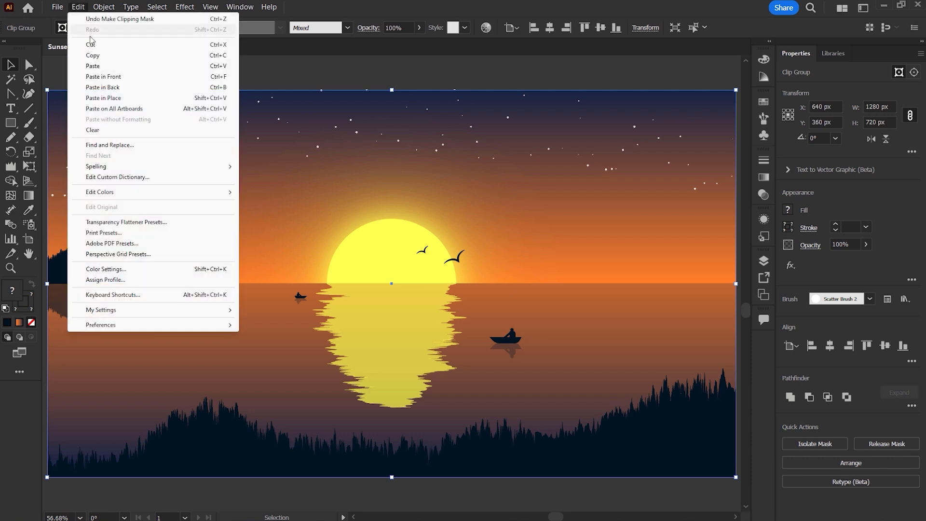
click(109, 56)
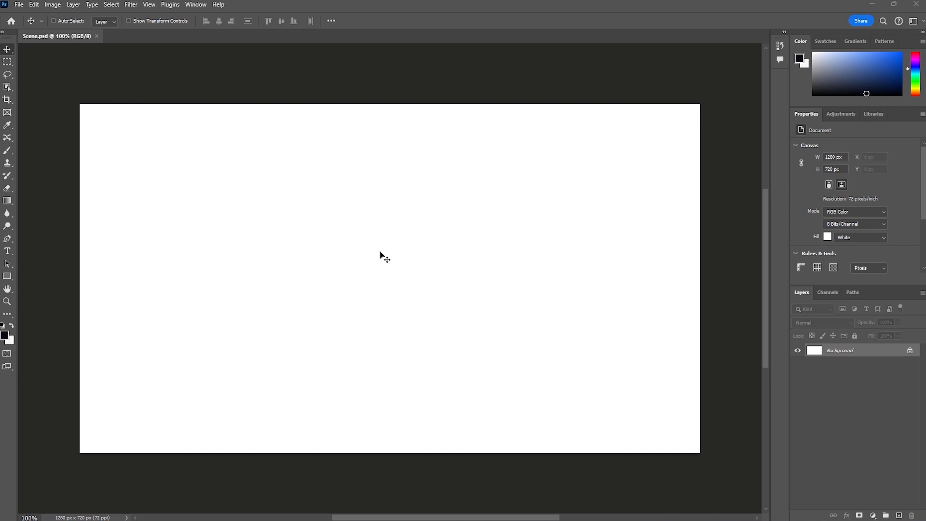
key(ctrl+v)
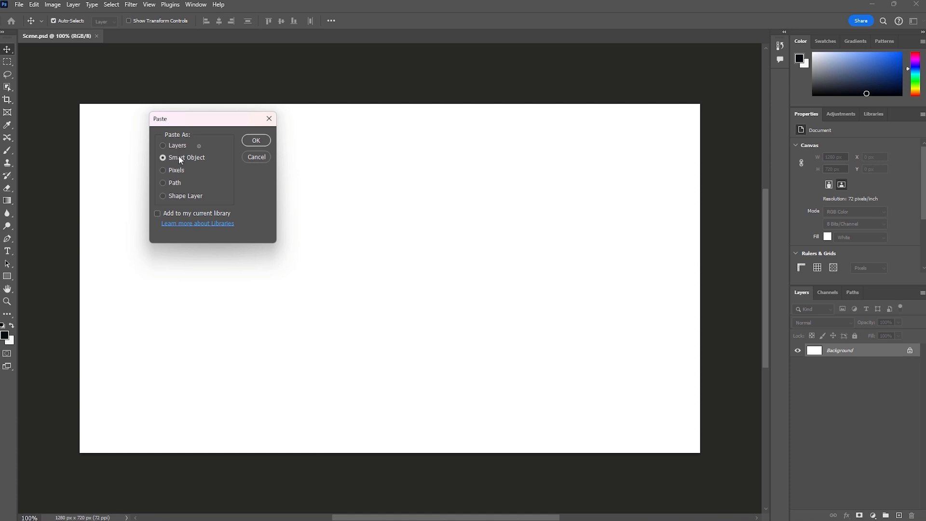
click(256, 140)
Scale the pasted Smart Object to about 101% and position it to cover the whole canvas
scroll(352, 234, down, 5)
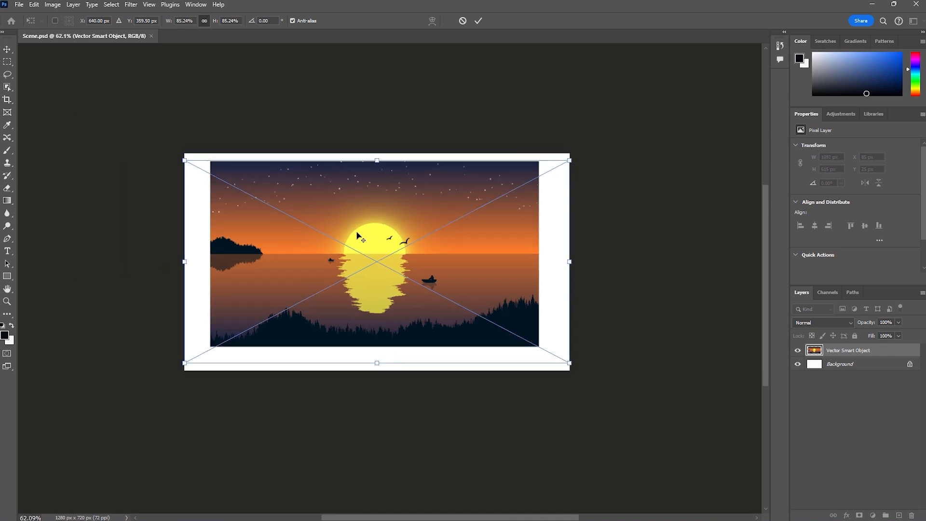
drag(554, 261, 588, 260)
drag(200, 259, 171, 262)
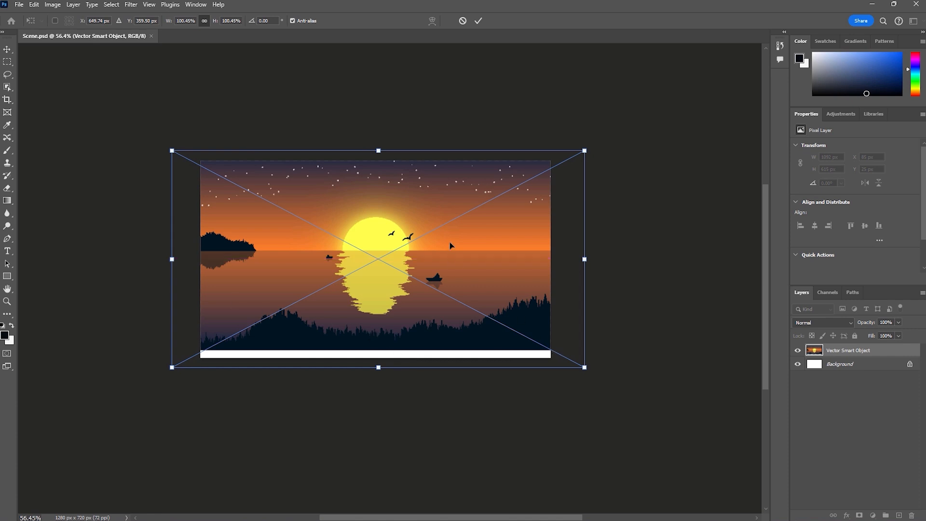
drag(450, 242, 448, 252)
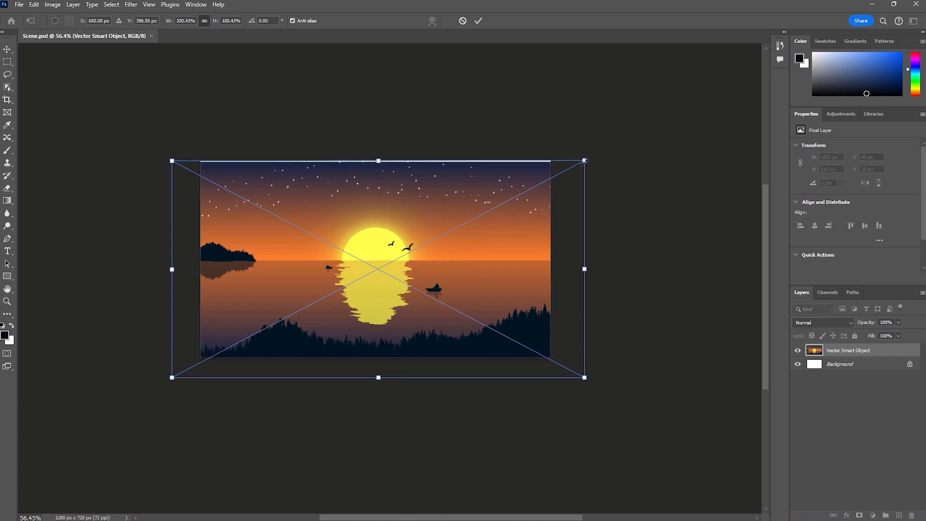
drag(585, 160, 588, 158)
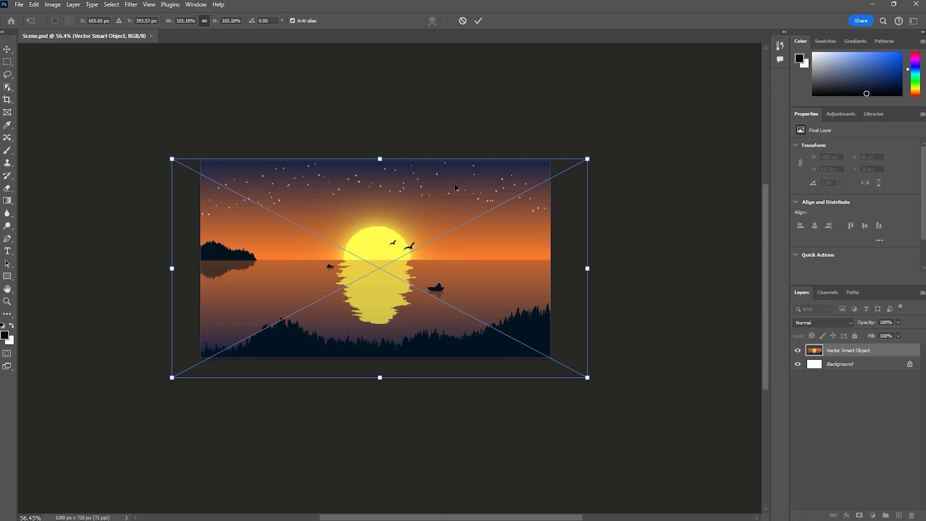
key(Return)
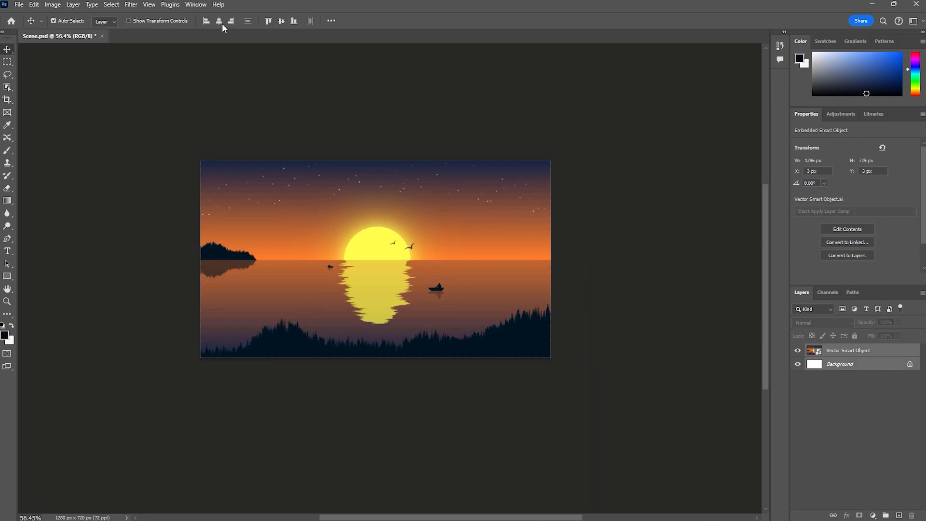
Align the Smart Object with the Background layer on both horizontal and vertical centers
click(220, 22)
click(281, 22)
click(399, 146)
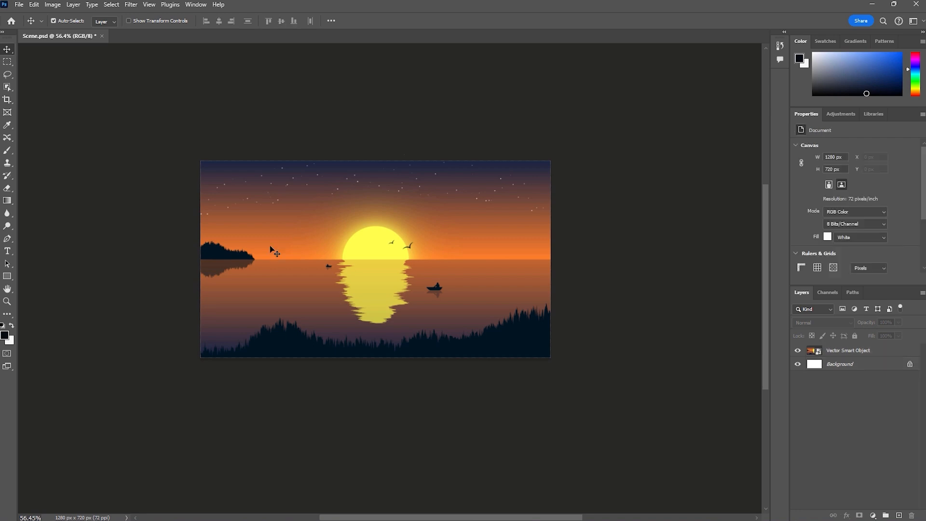
key(ctrl+0)
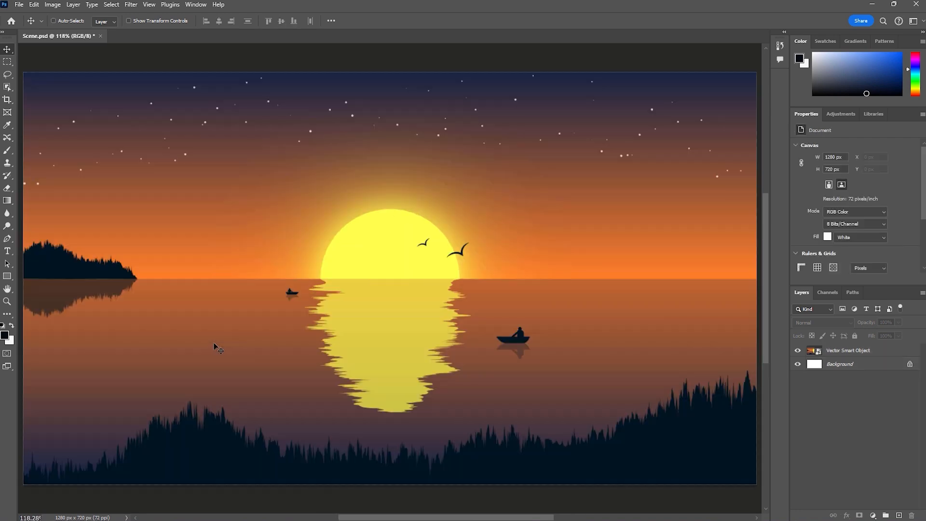
key(ctrl+1)
Select the Vector Smart Object layer and open the Camera Raw Filter's Effects settings for it
click(347, 240)
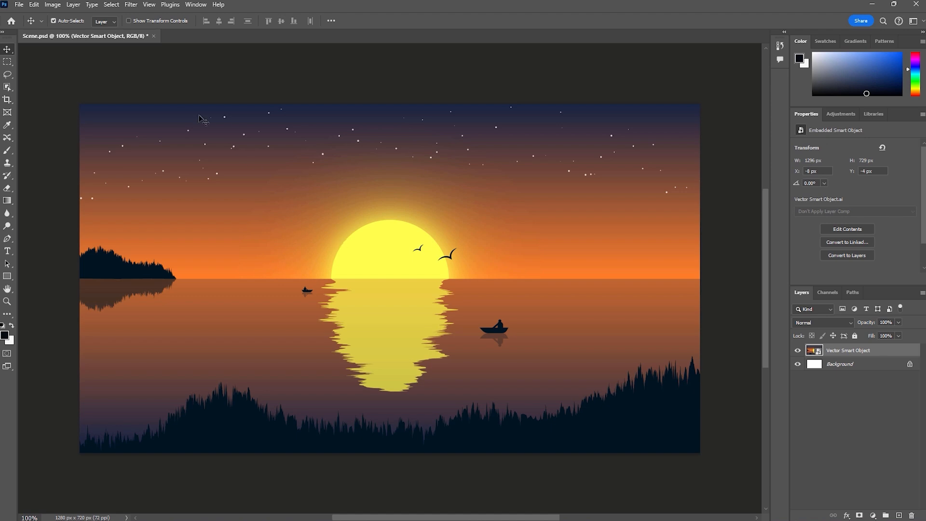
click(131, 5)
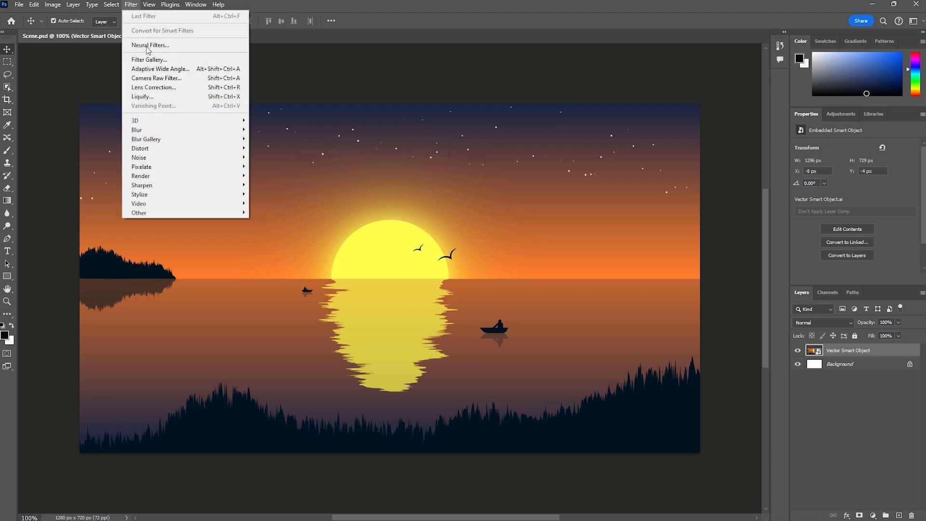
click(181, 76)
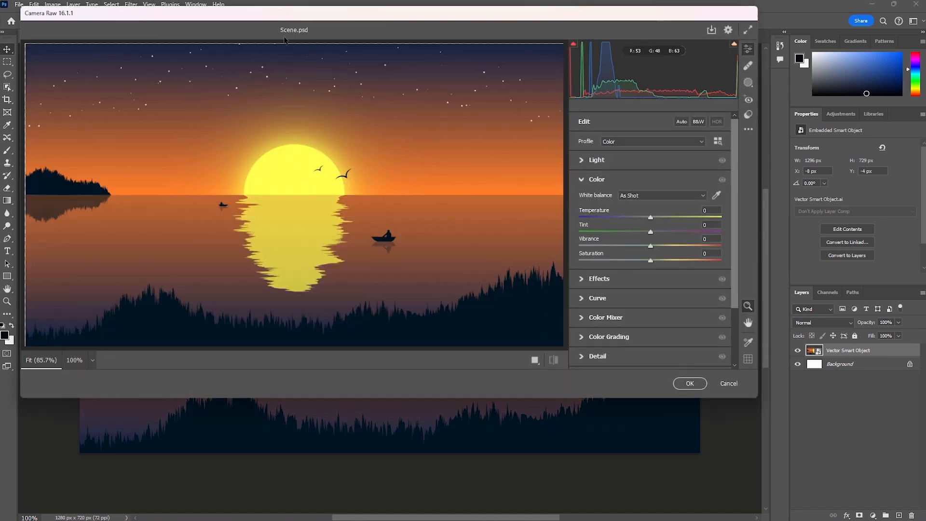
drag(294, 19, 337, 65)
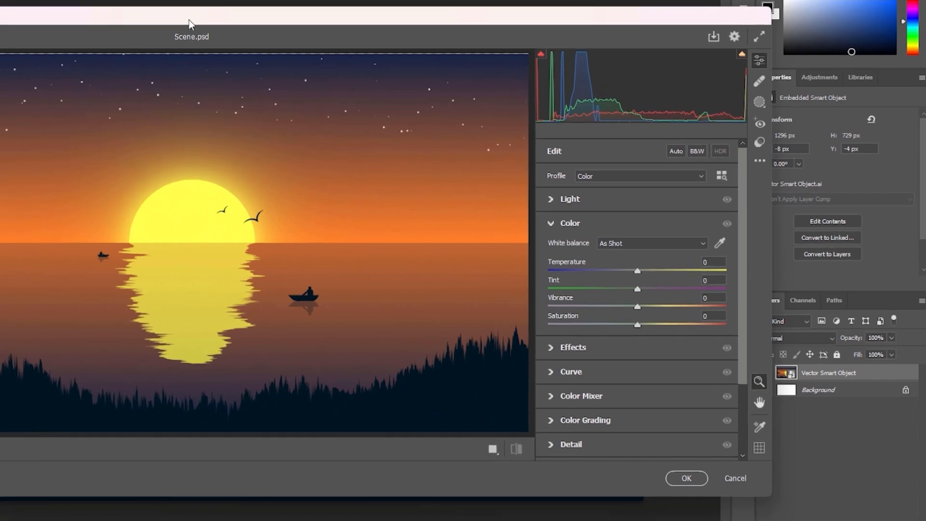
click(554, 349)
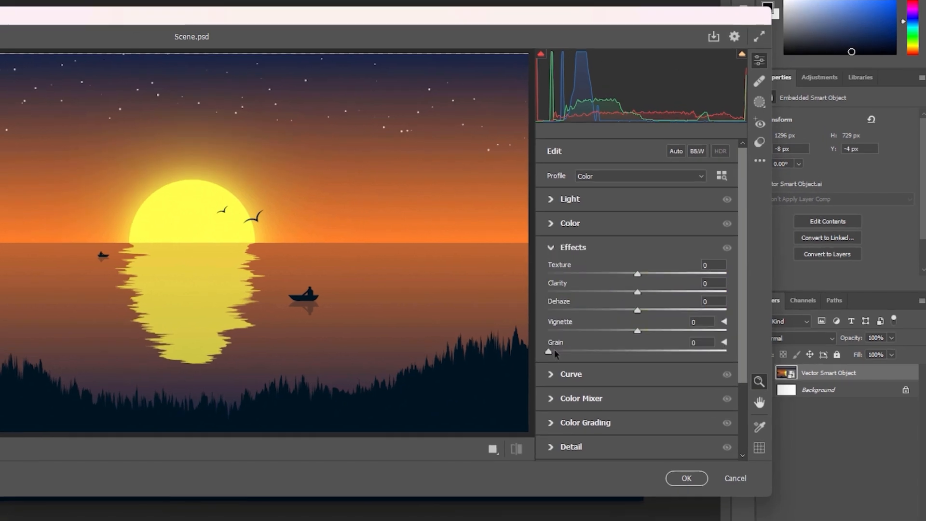
Try a grain of 15 and a vignette of -20 in the Camera Raw effects
drag(555, 350, 567, 351)
click(697, 344)
text(15)
drag(637, 331, 619, 335)
click(703, 323)
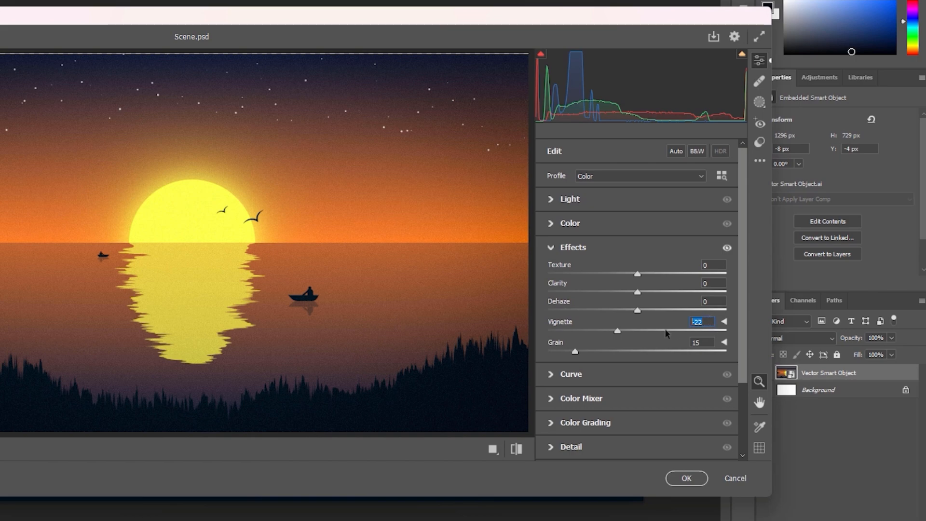
text(-20)
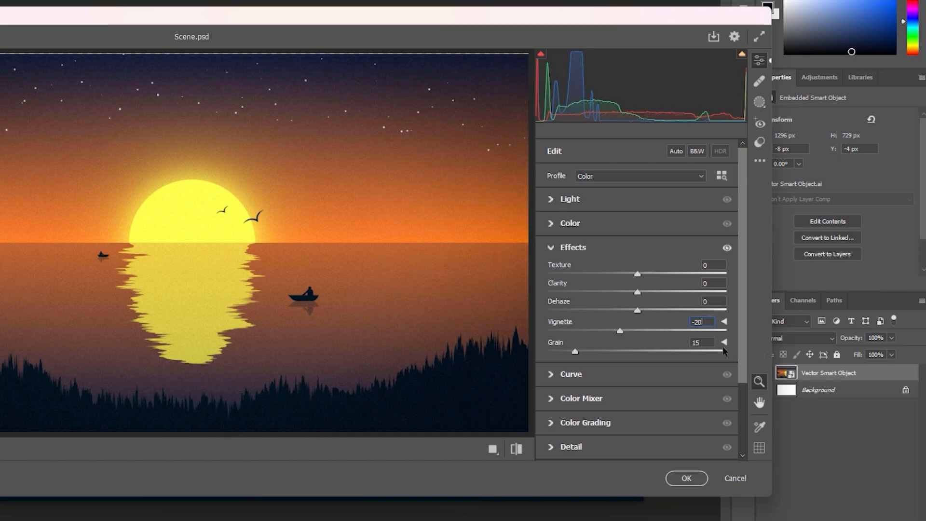
Set the grain to 10 and the vignette to -25, and apply the Camera Raw Filter
click(705, 342)
key(BackSpace)
key(BackSpace)
text(10)
drag(707, 321, 680, 322)
text(-25)
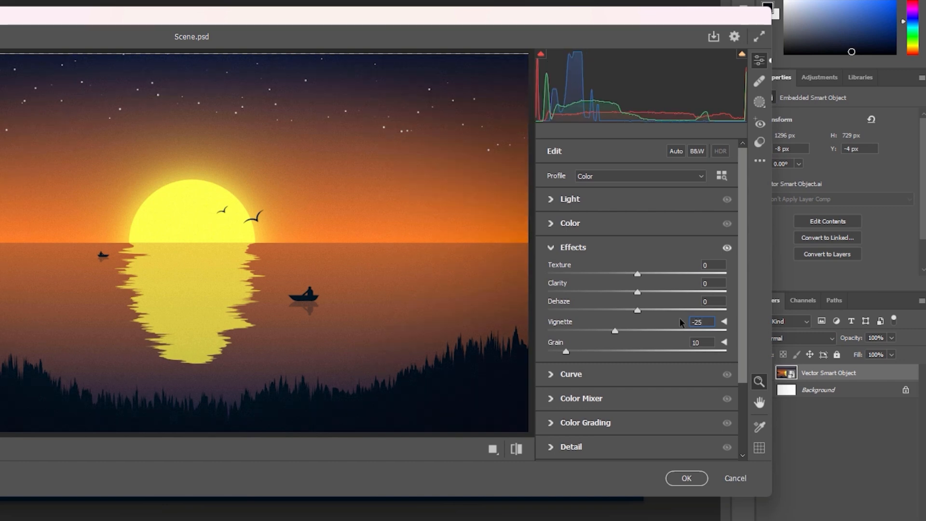
click(695, 479)
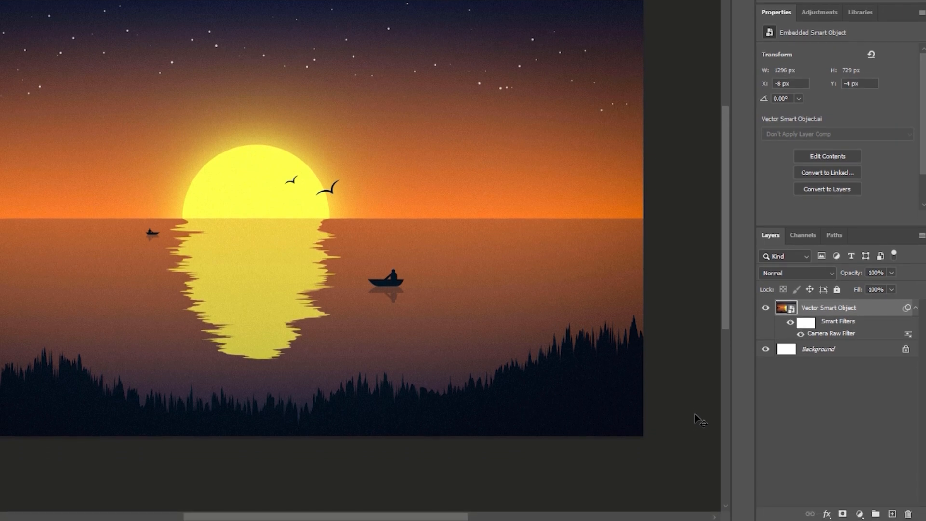
Add a Color Lookup adjustment layer above the Smart Object and load the 2Strip.look 3D LUT
click(859, 514)
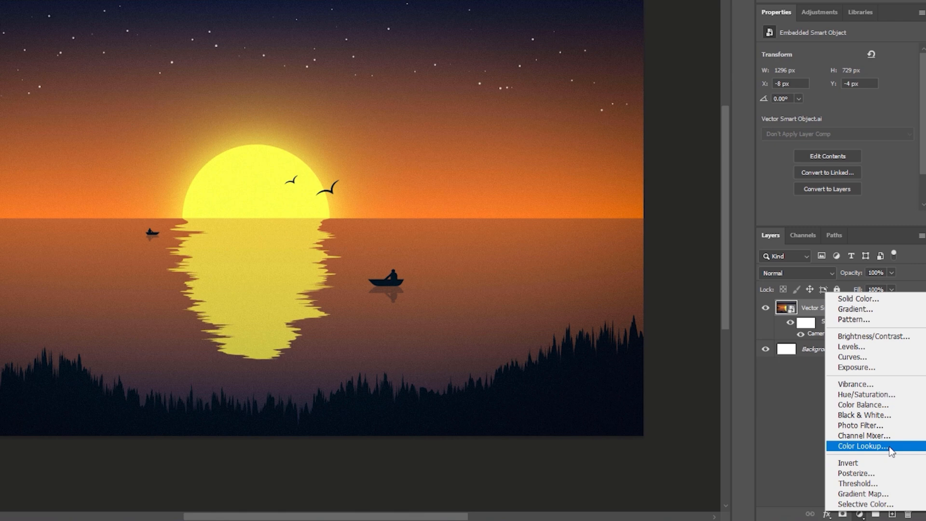
click(861, 445)
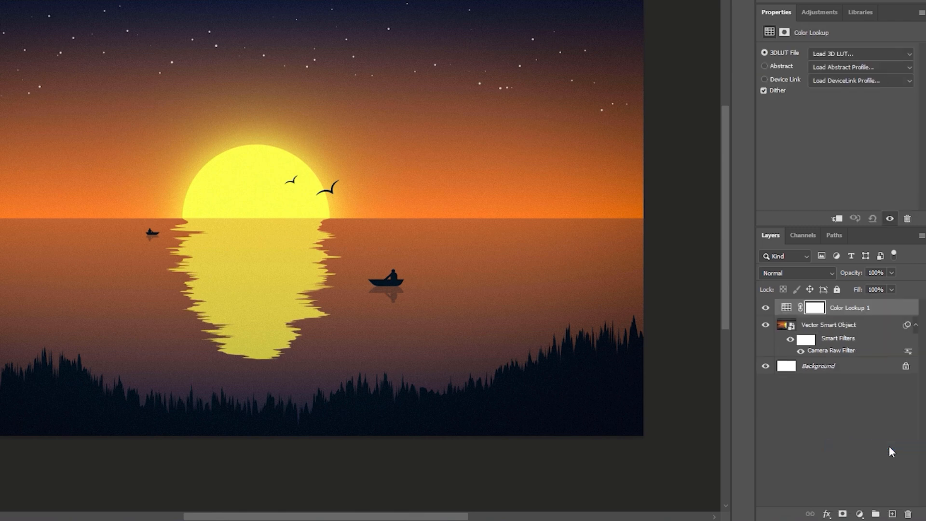
click(859, 54)
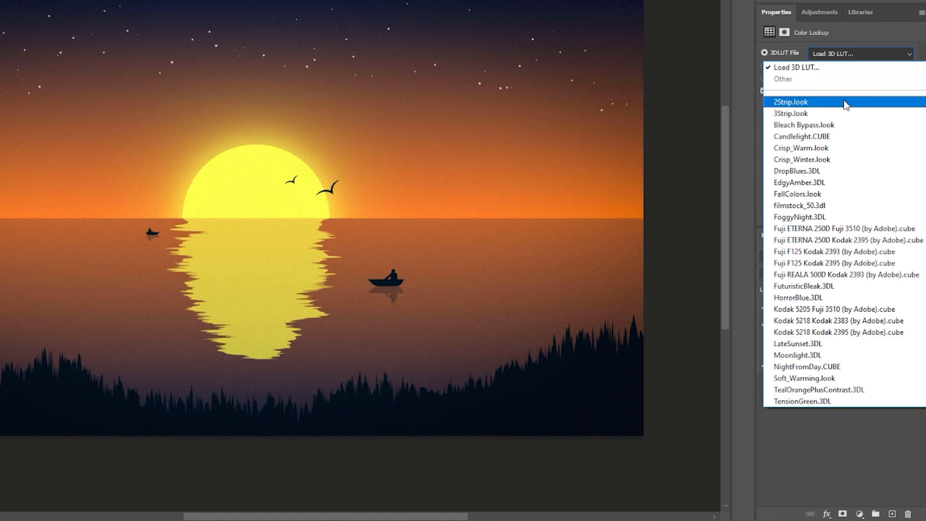
click(844, 102)
Try the Bleach Bypass.look, DropBlues.3DL and FuturisticBleak.3DL LUTs on the Color Lookup layer
click(852, 54)
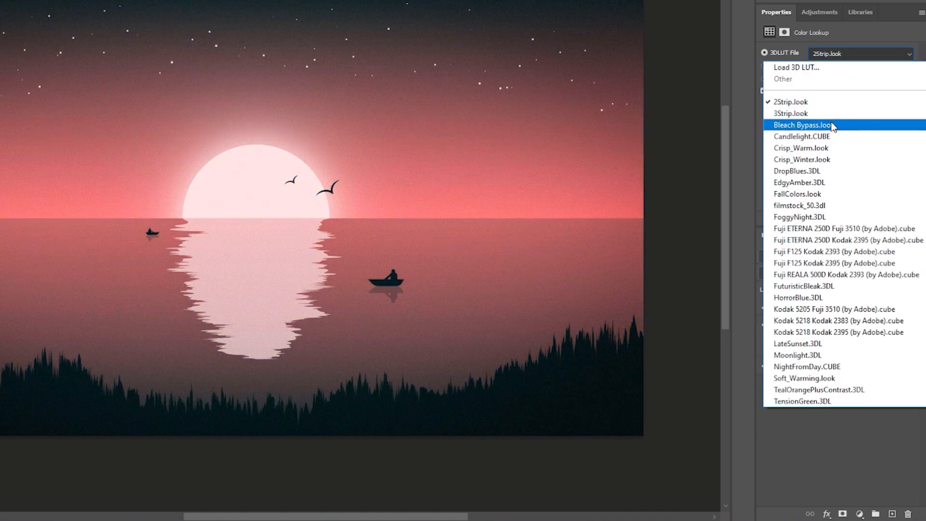
click(833, 126)
click(837, 57)
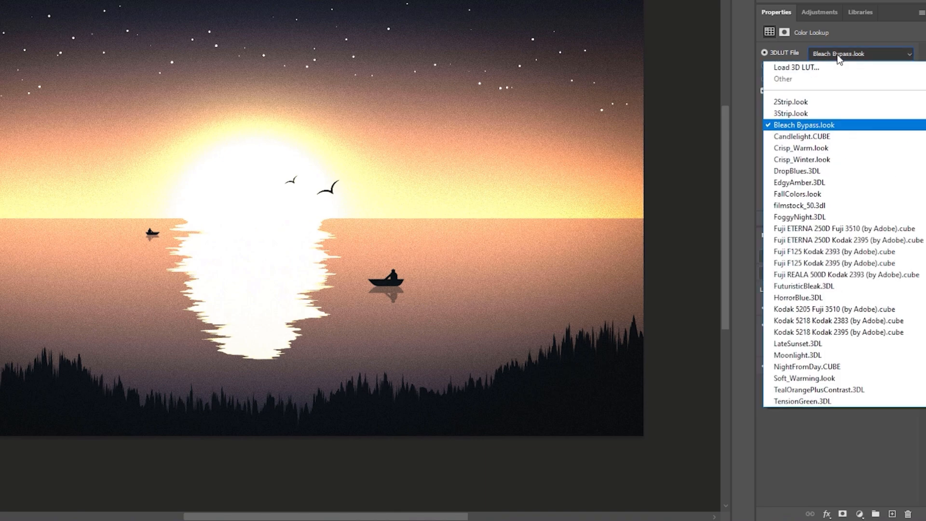
click(815, 173)
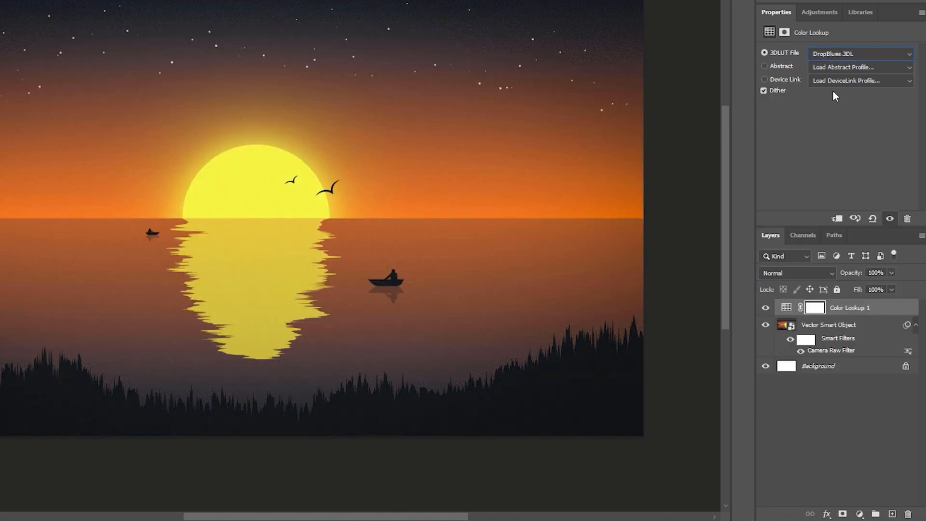
click(834, 54)
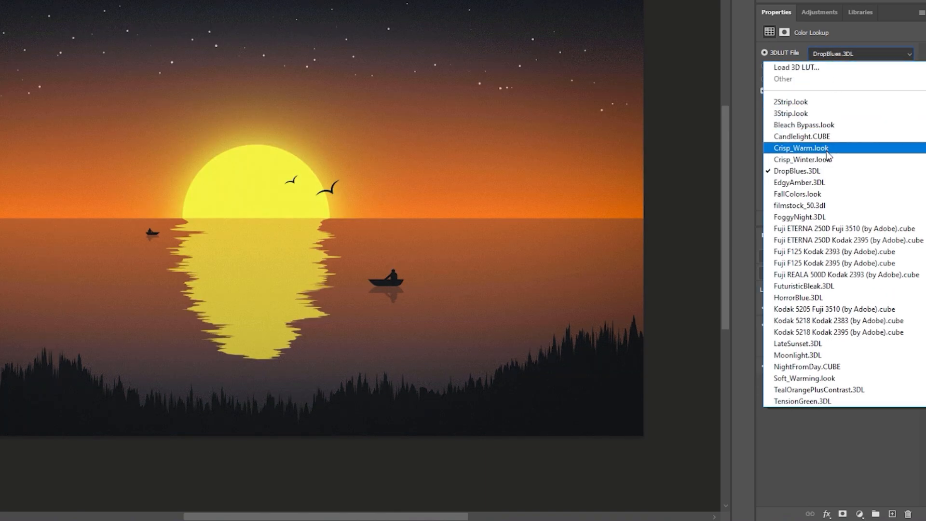
click(841, 286)
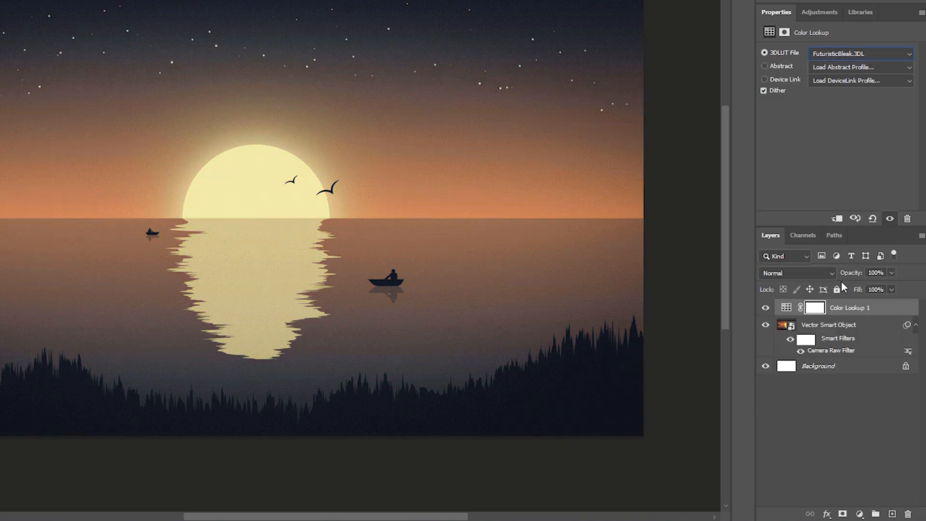
Load the HorrorBlue.3DL LUT, set the Color Lookup layer's opacity to 50%, and deselect the layer
click(843, 52)
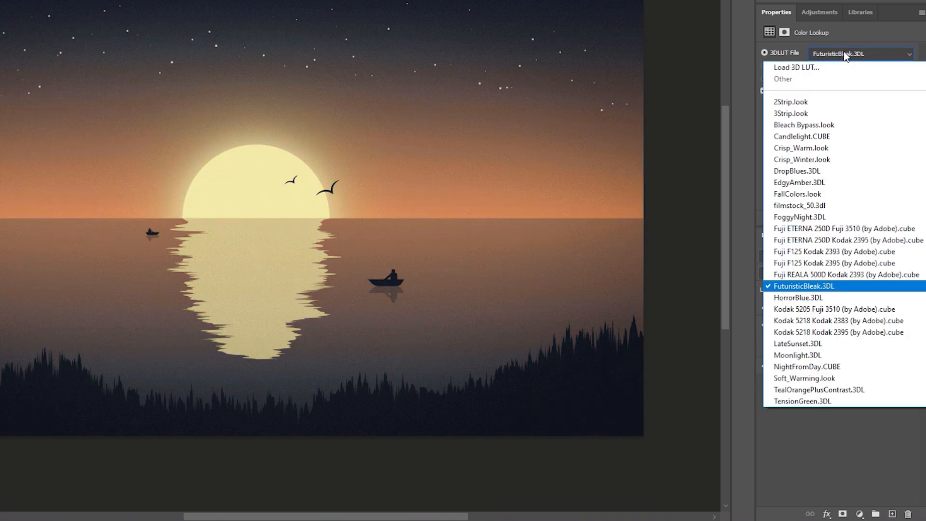
click(842, 300)
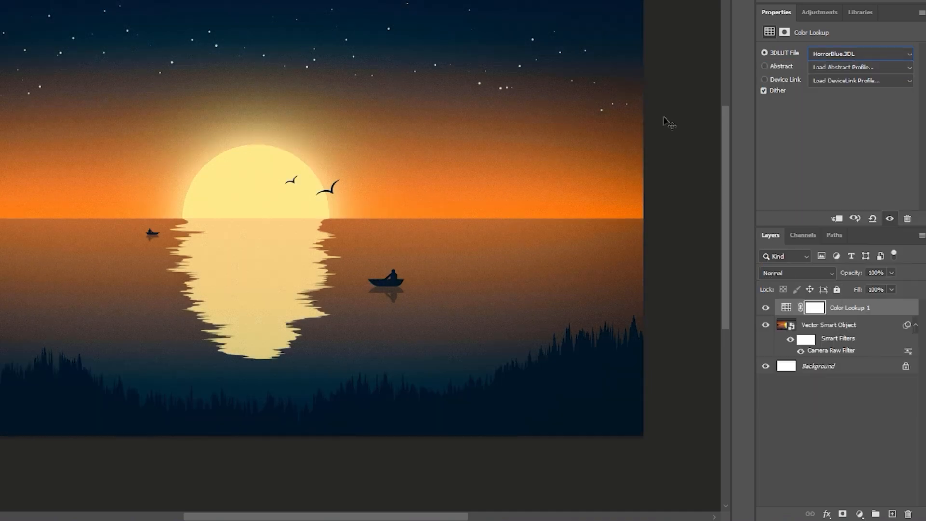
click(876, 273)
text(50)
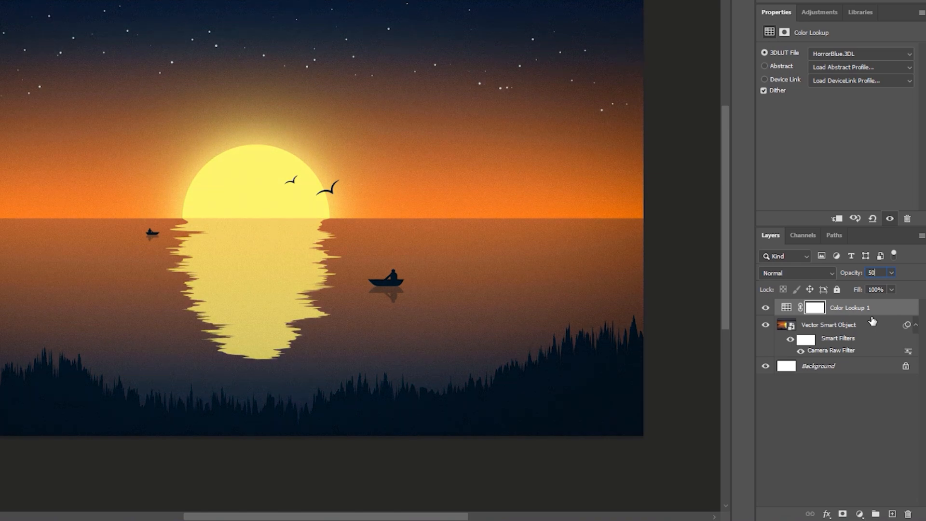
key(Return)
click(685, 43)
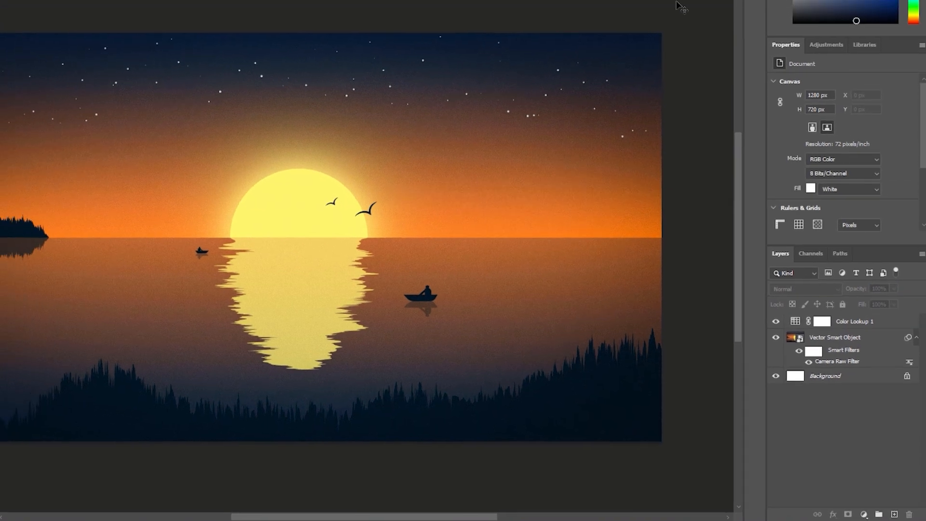